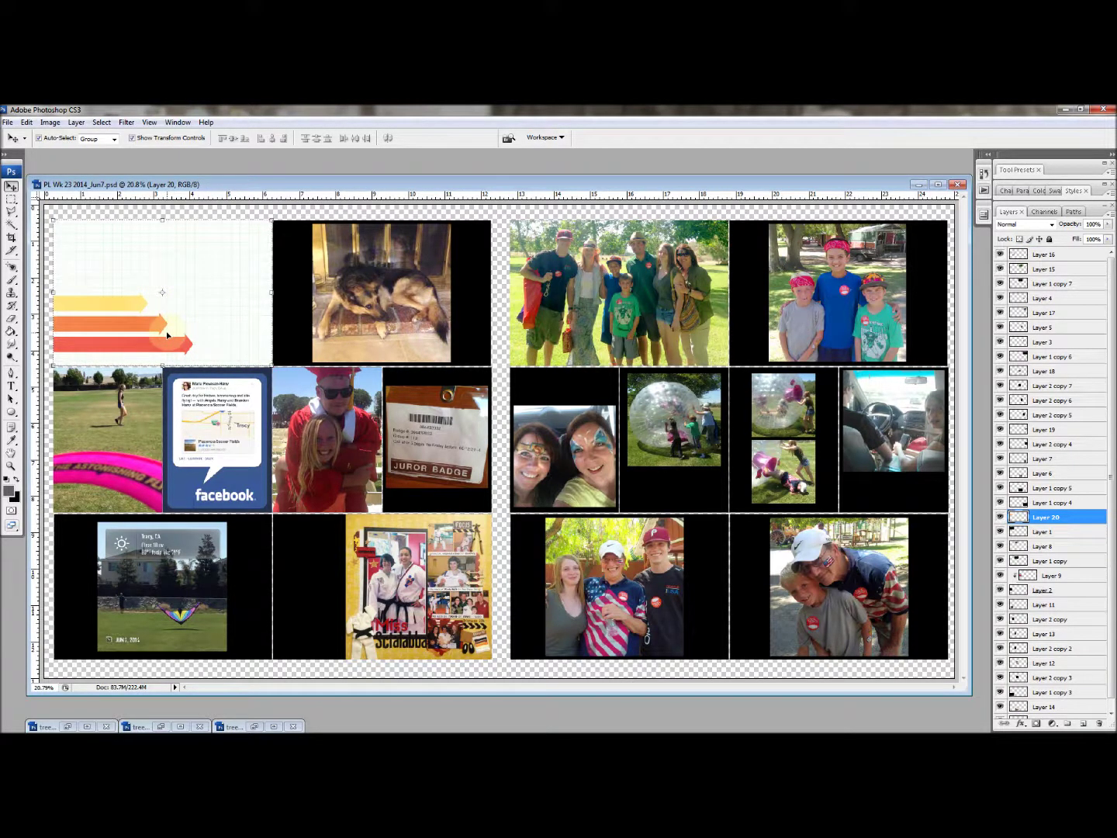
# Place the treed-pl14-jun-4x6-7 card behind the hammock-colored kite photo at the spread's lower left, and bring up the striped treed-pl14-jun-4x6-1 card.
pyautogui.click(68, 727)
pyautogui.moveTo(84, 635); pyautogui.dragTo(67, 661)
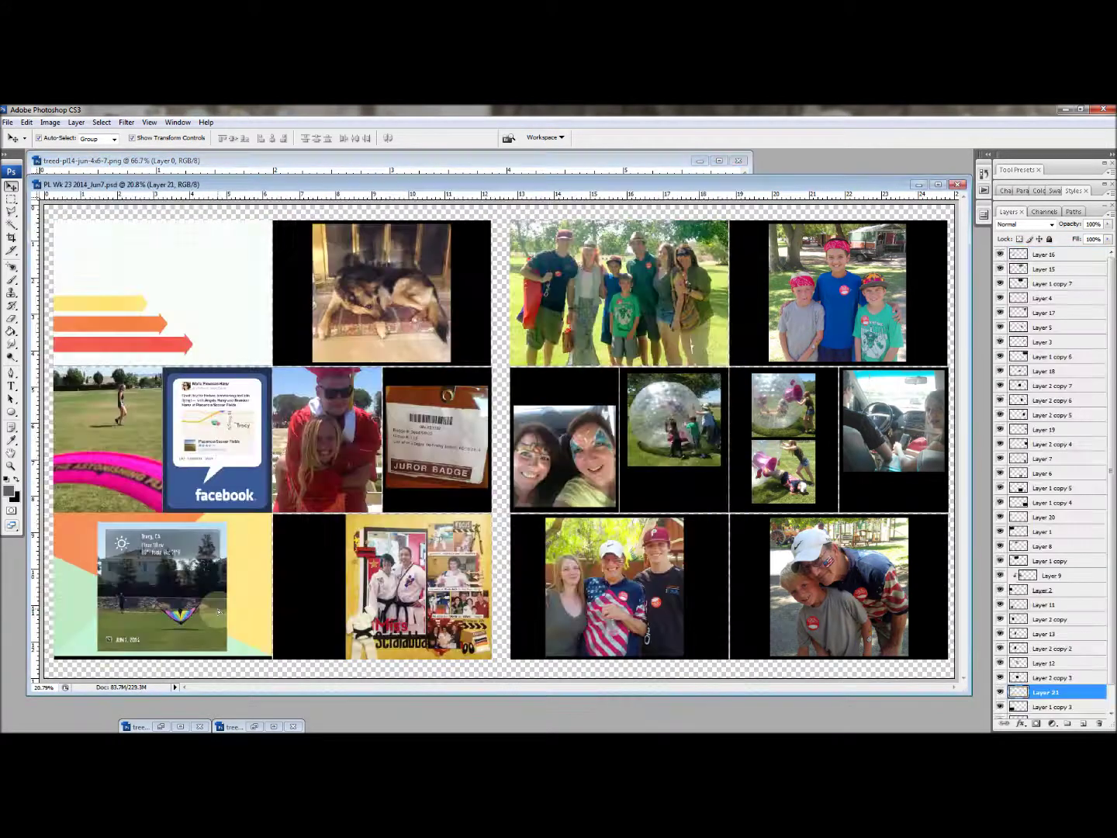
pyautogui.moveTo(227, 614)
pyautogui.mouseDown()
pyautogui.moveTo(214, 612)
pyautogui.moveTo(224, 616)
pyautogui.mouseUp()
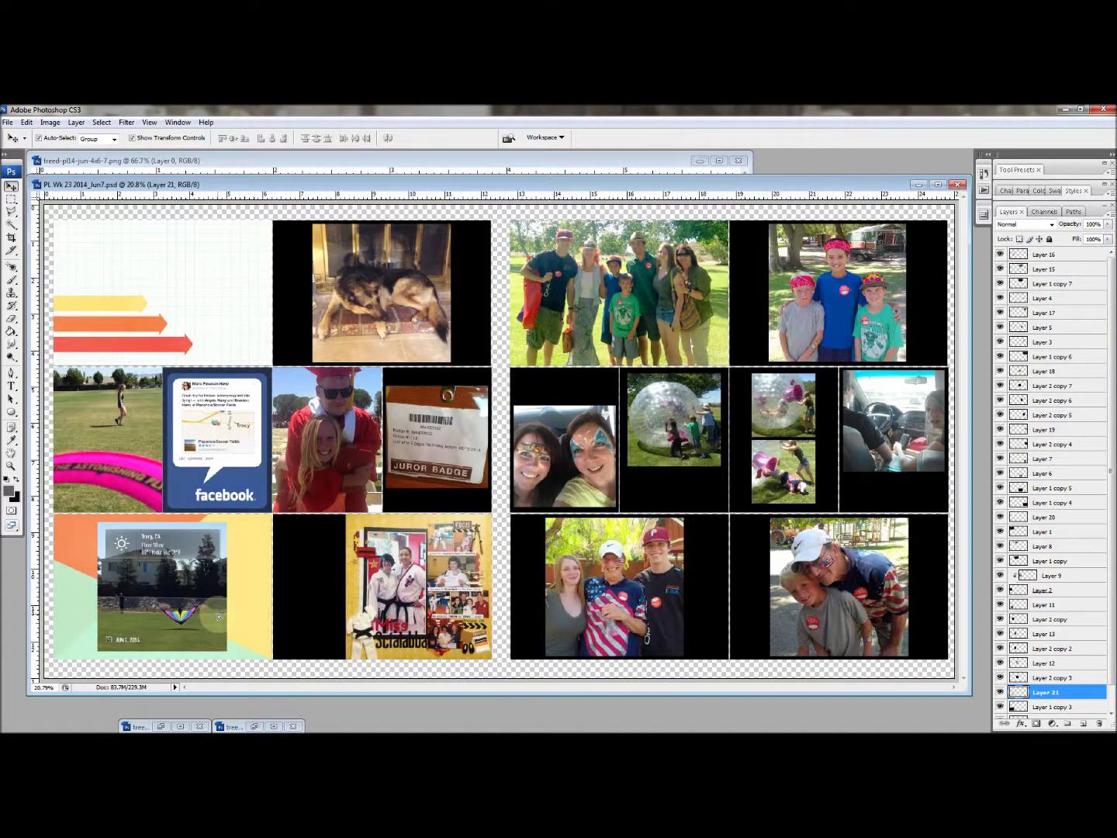
pyautogui.click(138, 727)
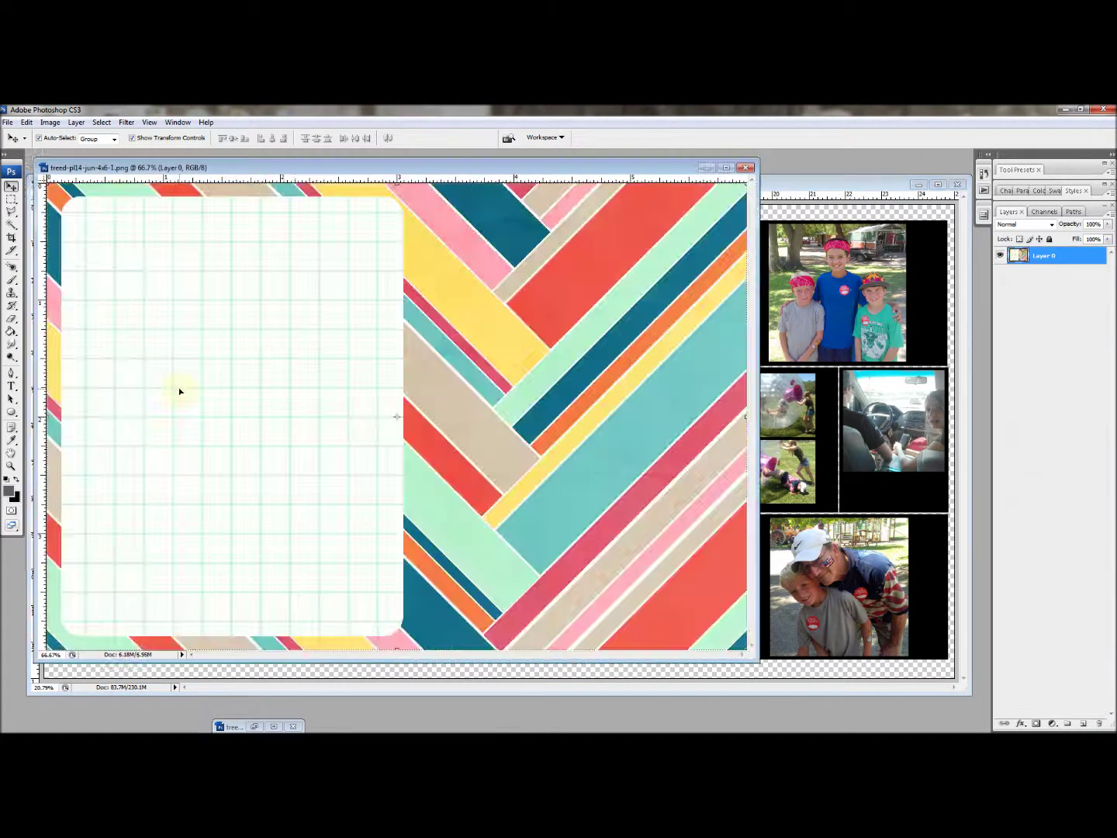
pyautogui.click(50, 121)
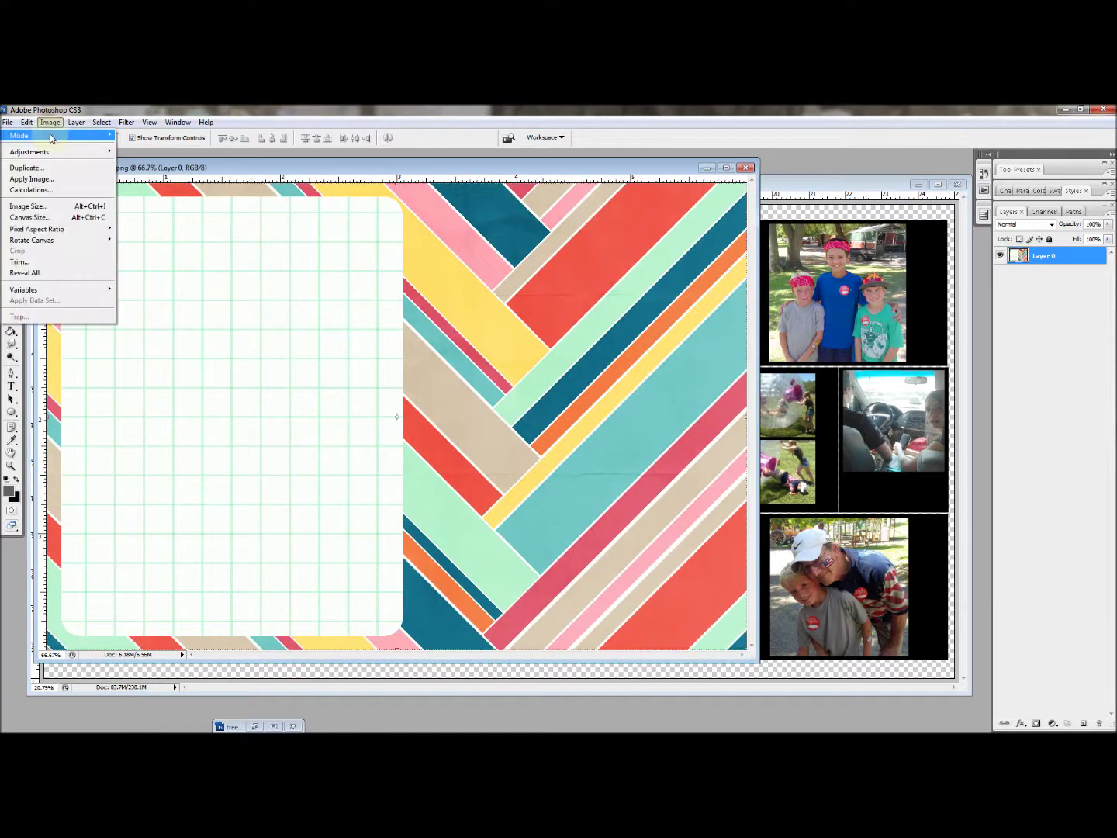
pyautogui.moveTo(8, 124)
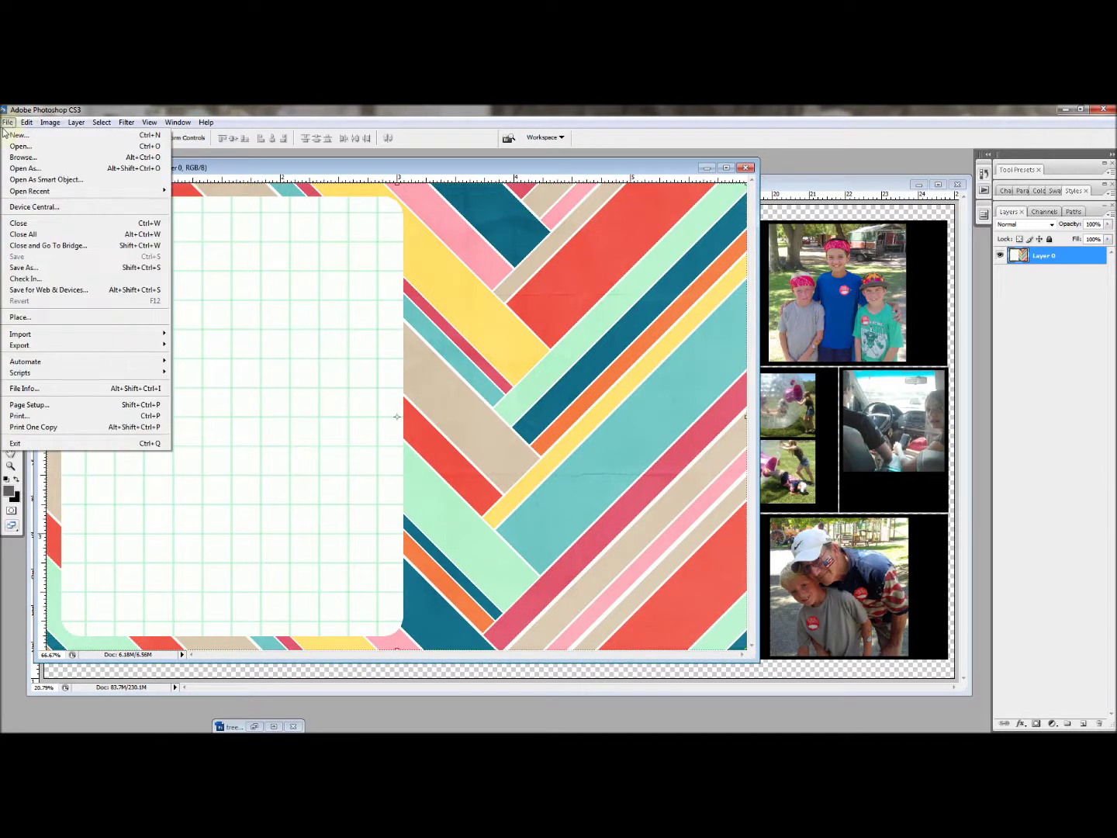
pyautogui.click(22, 170)
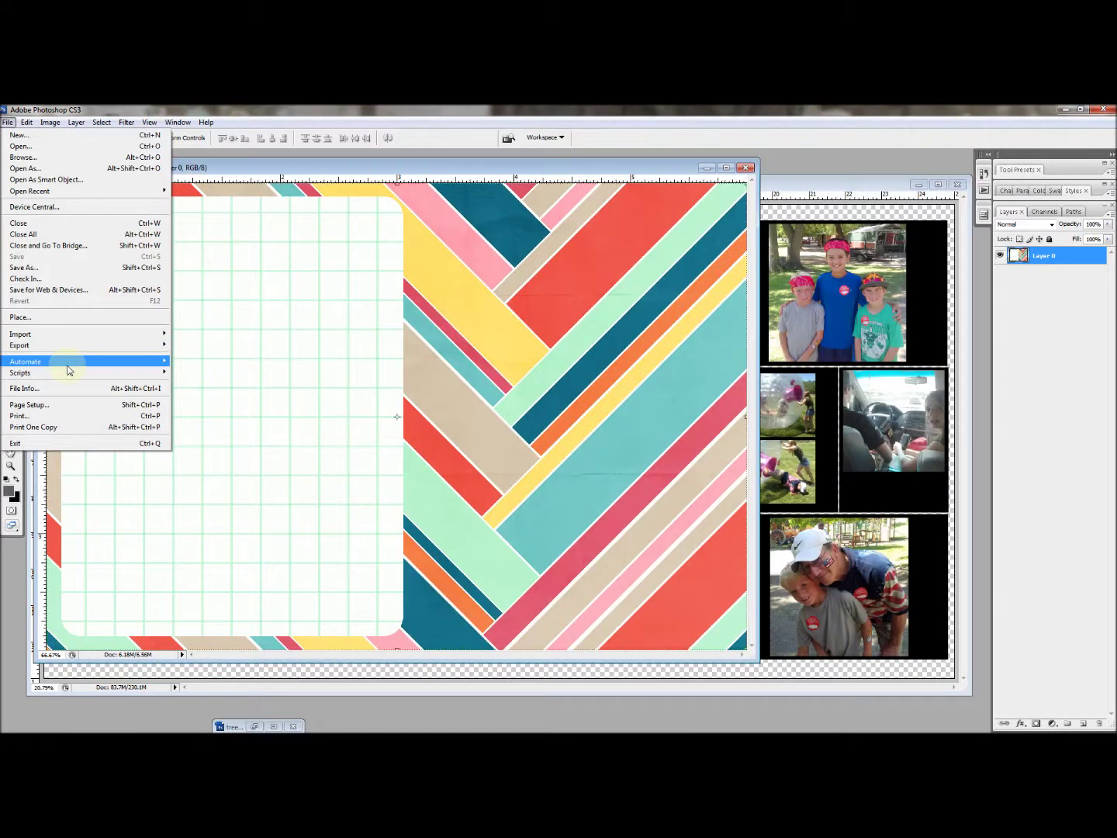
pyautogui.moveTo(68, 365)
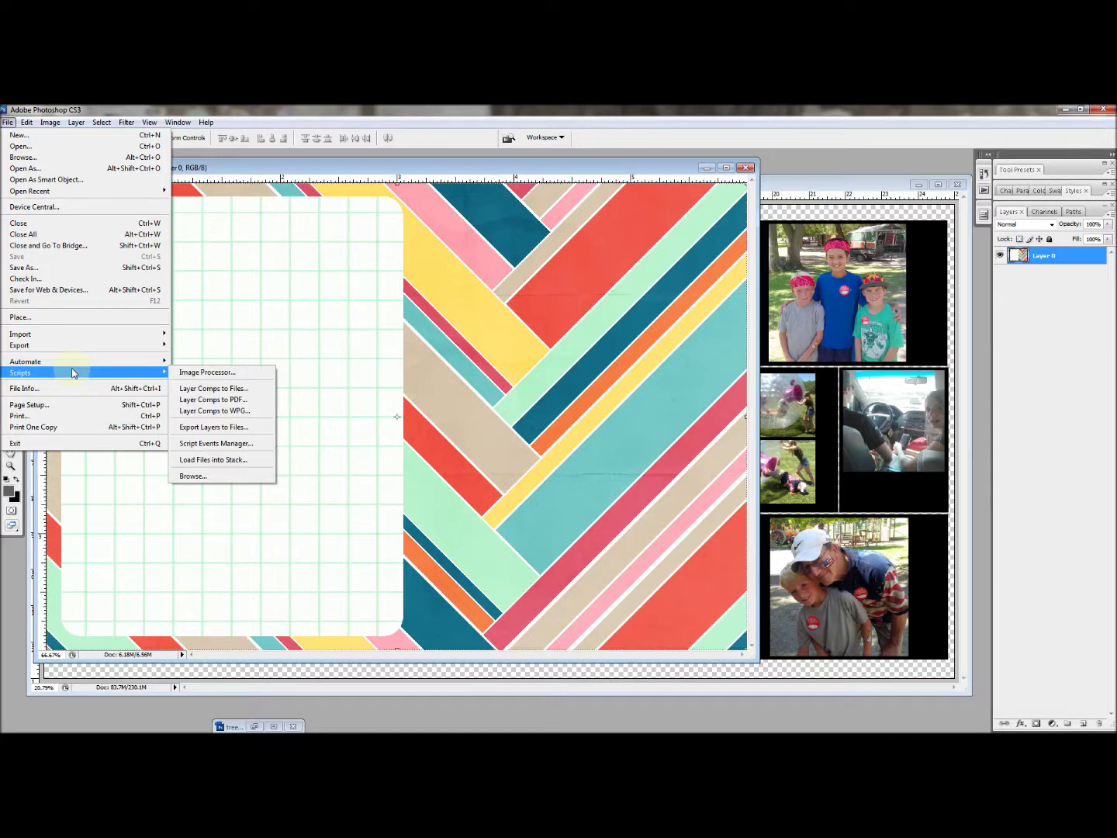
pyautogui.click(324, 289)
# Place the striped card behind the photo of three boys at the spread's upper right, with the photo at the card's left side.
pyautogui.moveTo(753, 659); pyautogui.dragTo(485, 478)
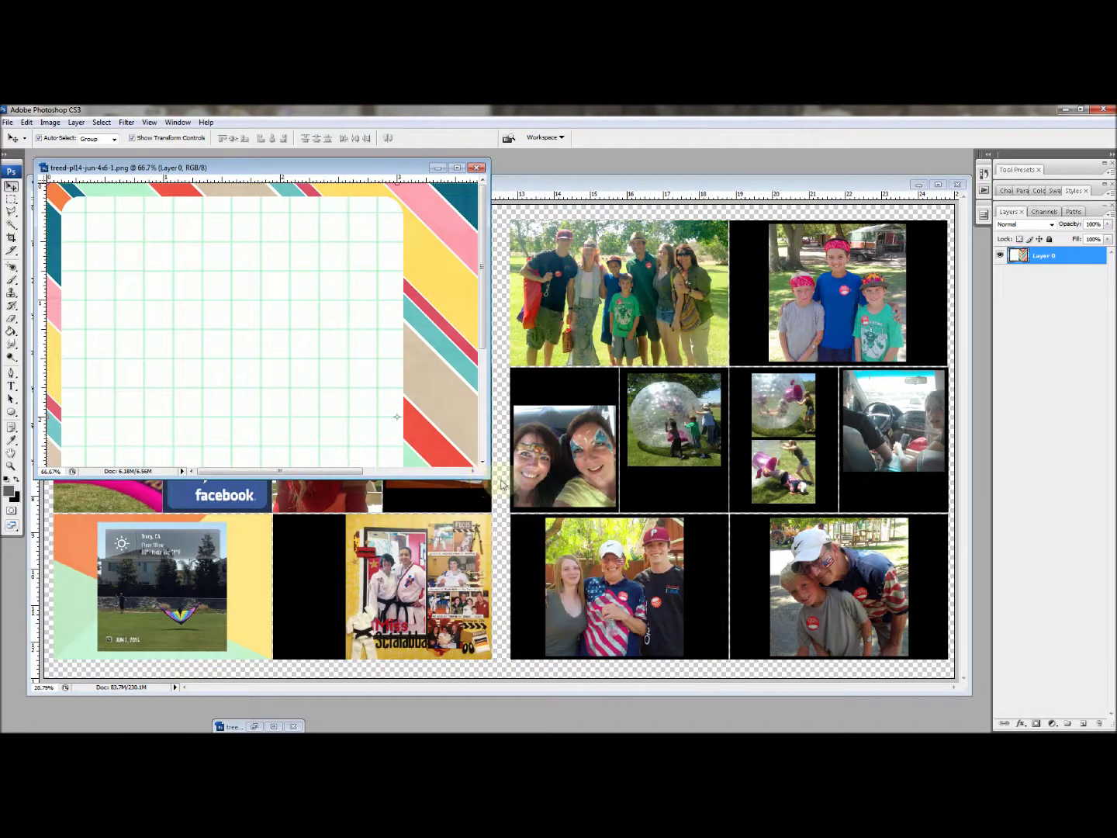
pyautogui.moveTo(389, 164); pyautogui.dragTo(439, 272)
pyautogui.click(756, 304)
pyautogui.hotkey('ctrl', 'Tab')
pyautogui.moveTo(474, 369); pyautogui.dragTo(824, 281)
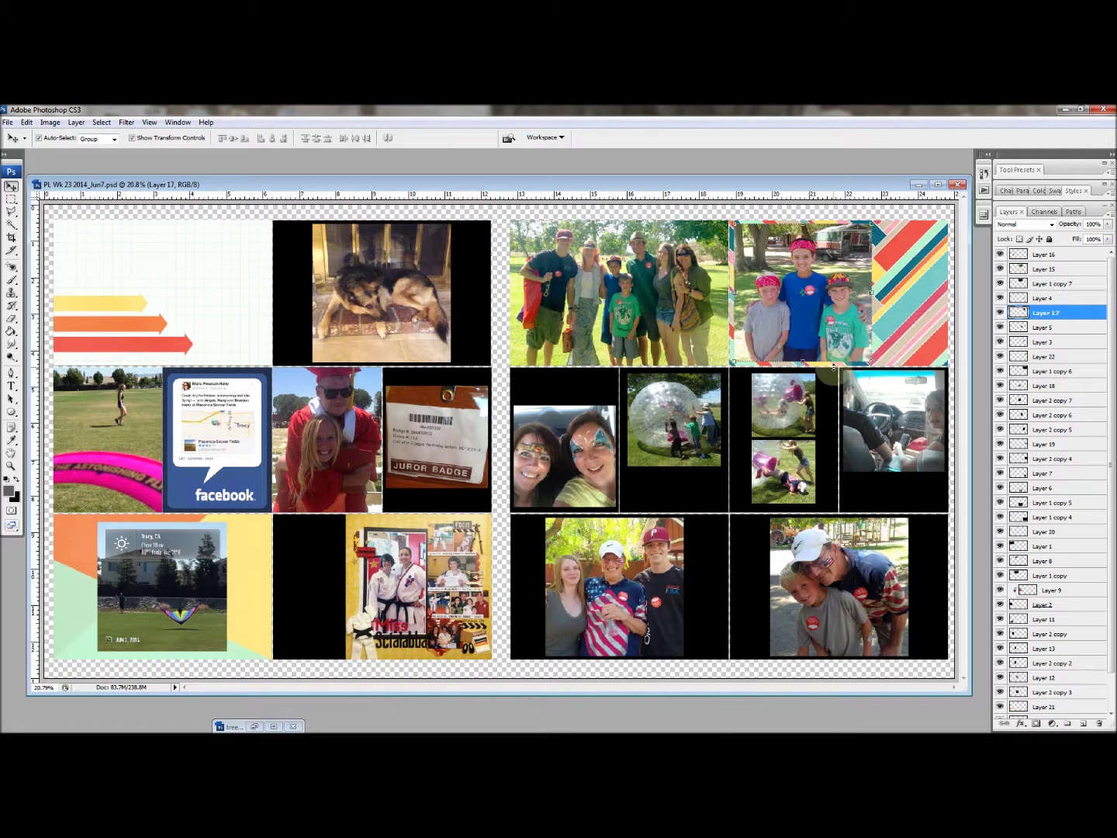
# Outline the photo of the three boys with a 10 px outside stroke in white sampled from the arrow card (fdfffc).
pyautogui.click(26, 122)
pyautogui.click(35, 300)
pyautogui.click(516, 304)
pyautogui.click(216, 282)
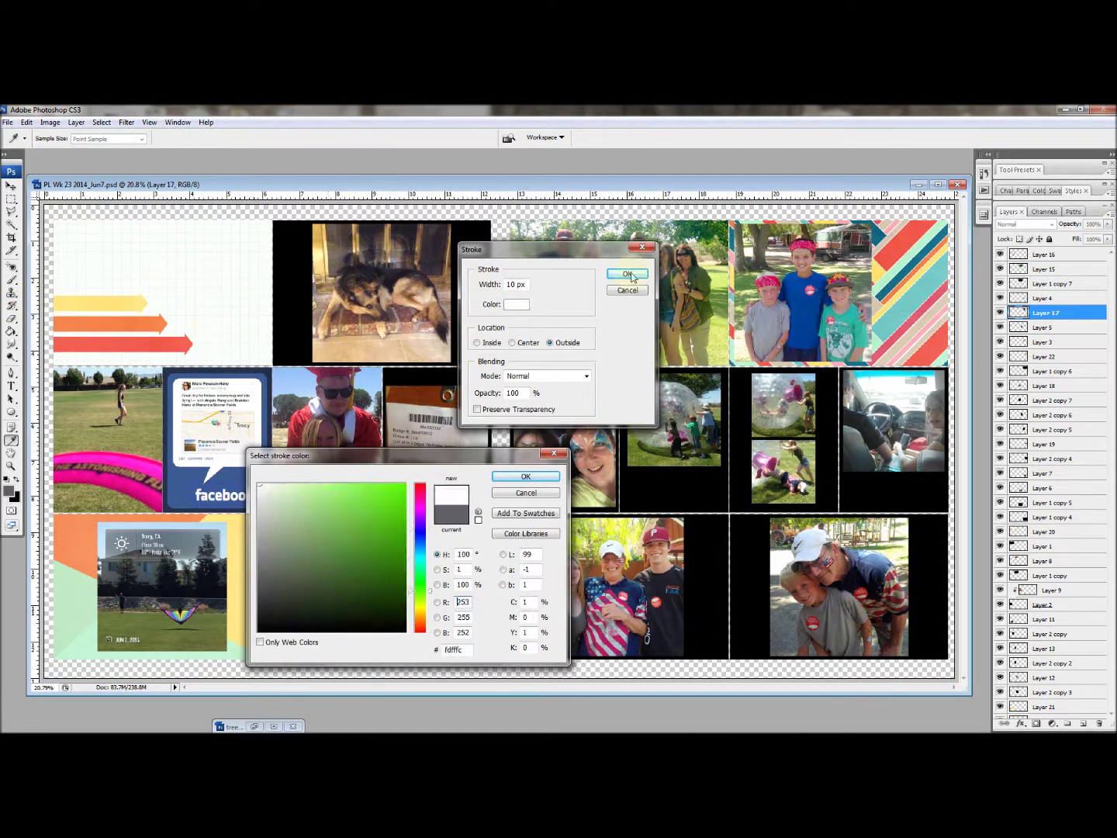
pyautogui.click(529, 475)
pyautogui.click(631, 274)
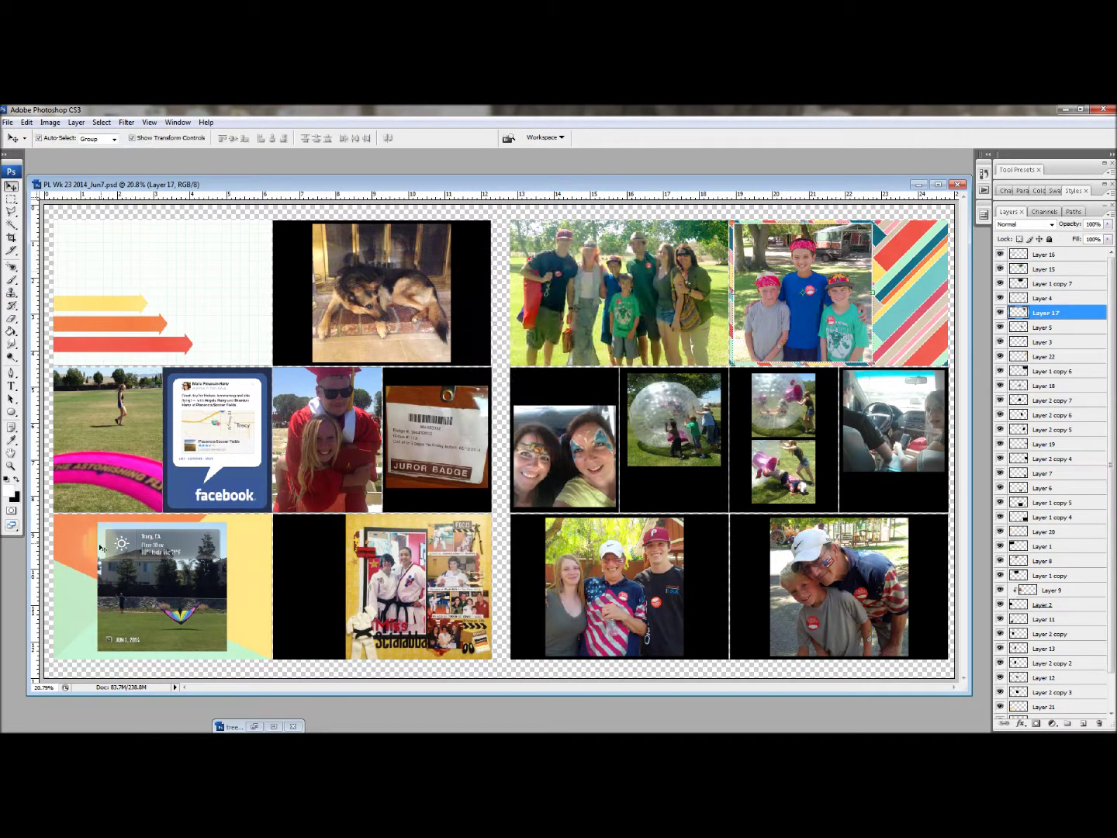
# Add the same white outside stroke around the kite photo at the spread's lower left.
pyautogui.click(104, 543)
pyautogui.hotkey('alt', 'e')
pyautogui.click(32, 303)
pyautogui.click(628, 275)
# Close the striped treed-pl14-jun-4x6-1 card and restore the treed-pl14-jun-4x6-2 card.
pyautogui.click(253, 727)
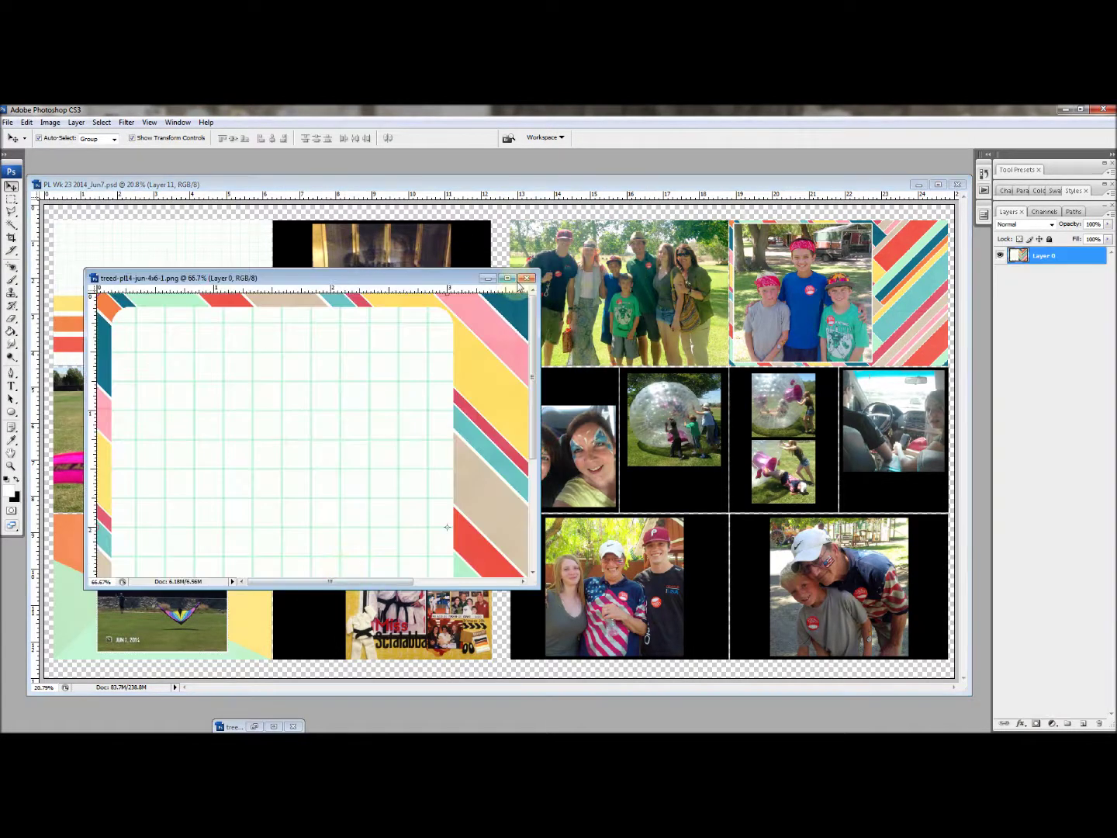
pyautogui.click(528, 277)
pyautogui.click(254, 727)
pyautogui.click(792, 187)
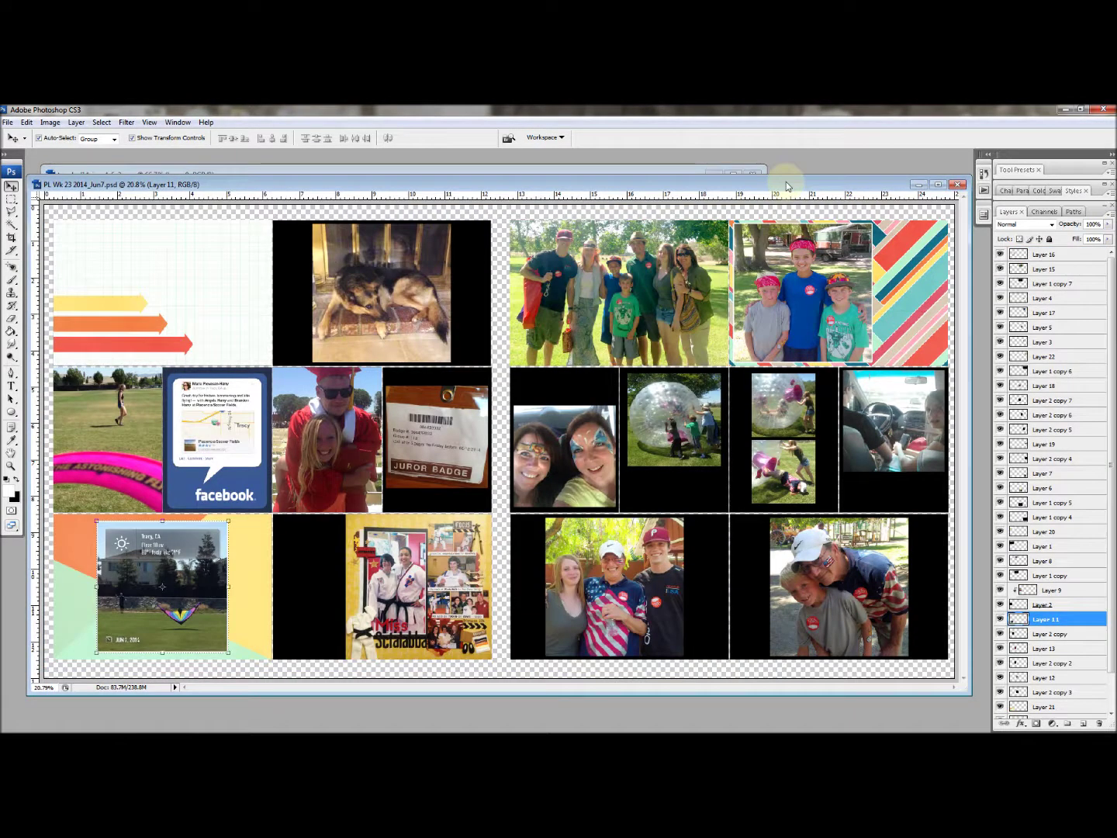
# Place the "check this out" treed-pl14-jun-4x6-2 card behind the dog photo in the spread's top row.
pyautogui.click(683, 170)
pyautogui.click(355, 328)
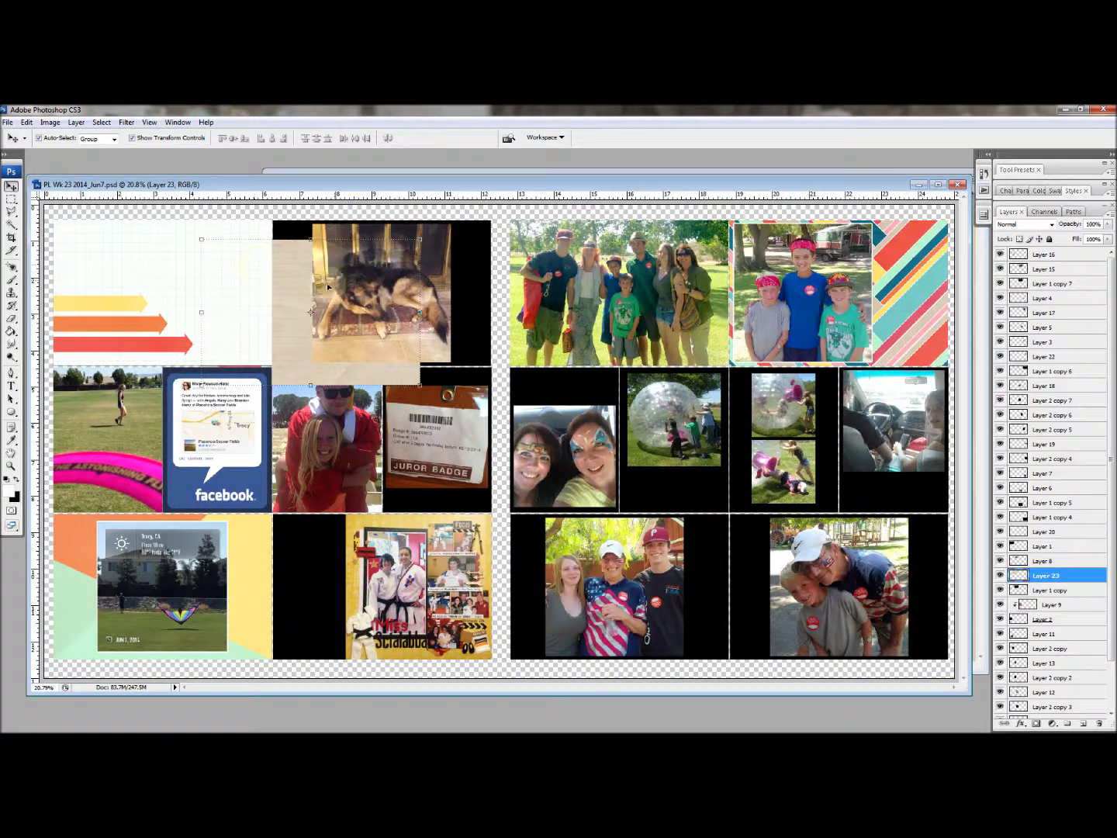
pyautogui.moveTo(290, 292); pyautogui.dragTo(362, 270)
pyautogui.hotkey('ctrl', 'Tab')
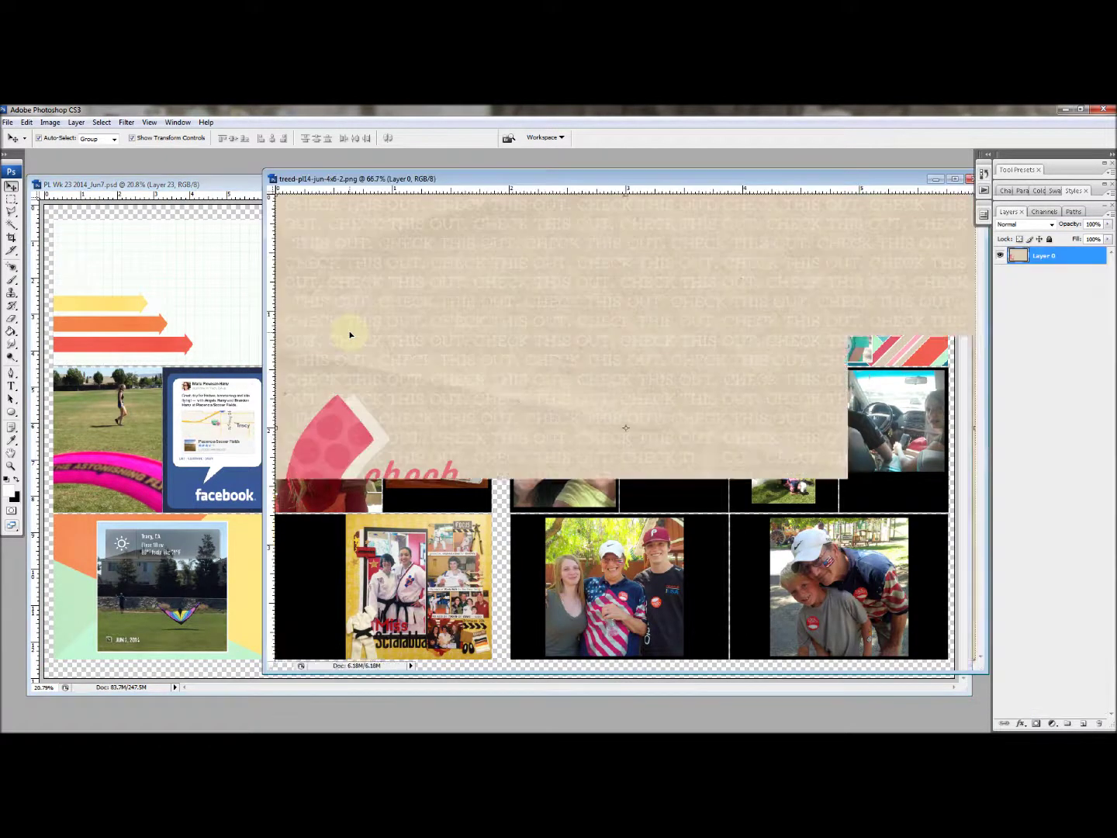
pyautogui.click(155, 183)
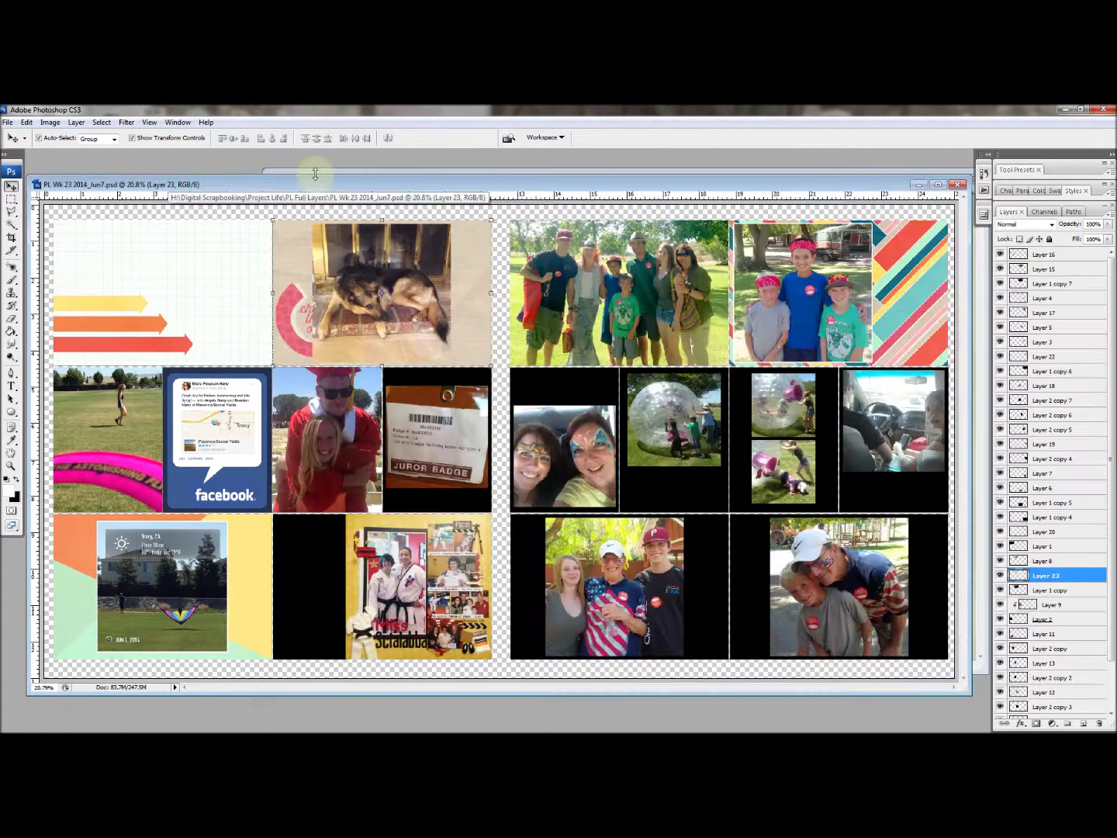
# Move the dog photo to the right side of its card, clear of the arrow, and outline it with a white stroke.
pyautogui.click(376, 243)
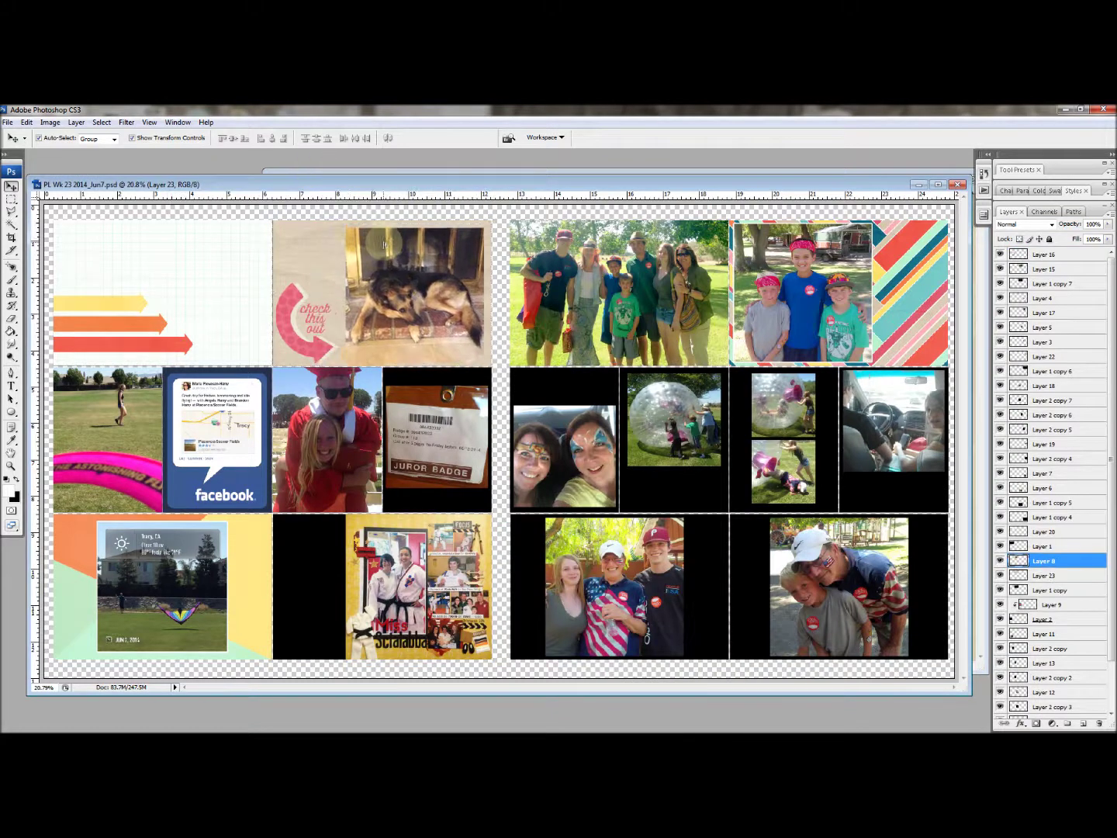
pyautogui.moveTo(376, 242)
pyautogui.mouseDown()
pyautogui.moveTo(364, 244)
pyautogui.moveTo(385, 241)
pyautogui.mouseUp()
pyautogui.click(26, 122)
pyautogui.click(21, 301)
pyautogui.click(627, 277)
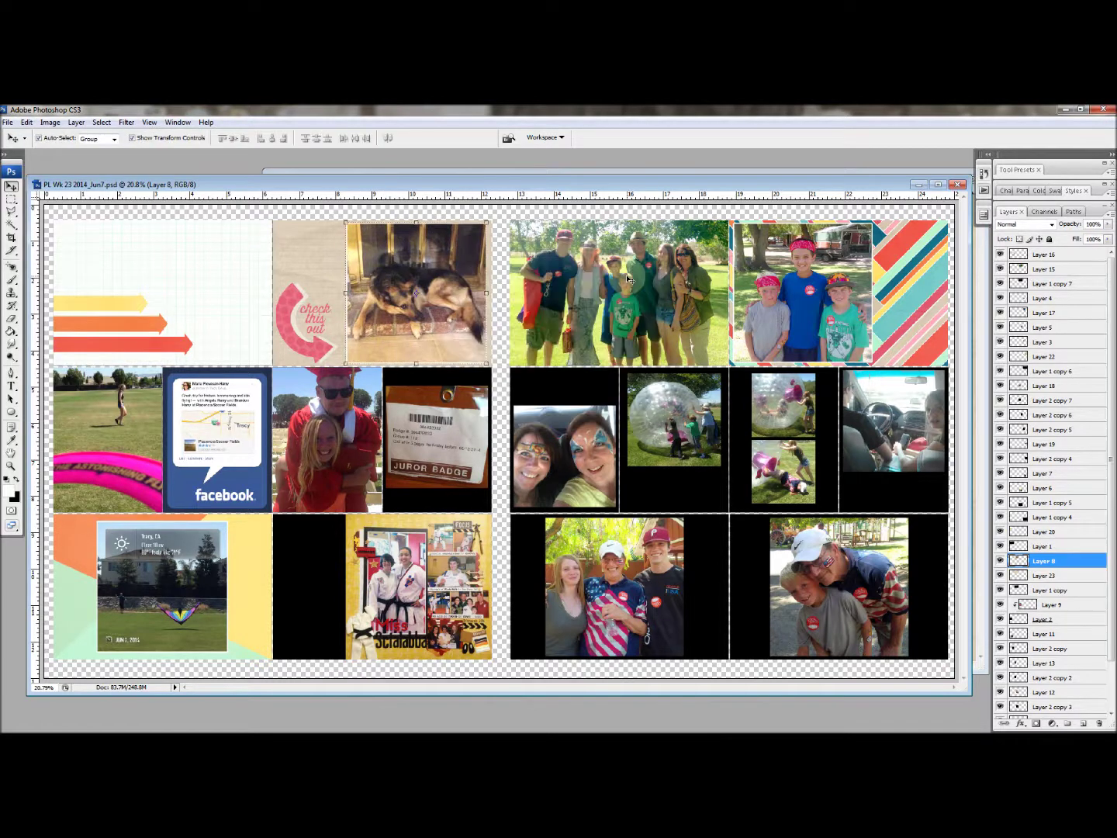
# Flip the lined treed-pl14-jun-3x4journaler-2 card horizontally so its arrow points right.
pyautogui.moveTo(225, 728)
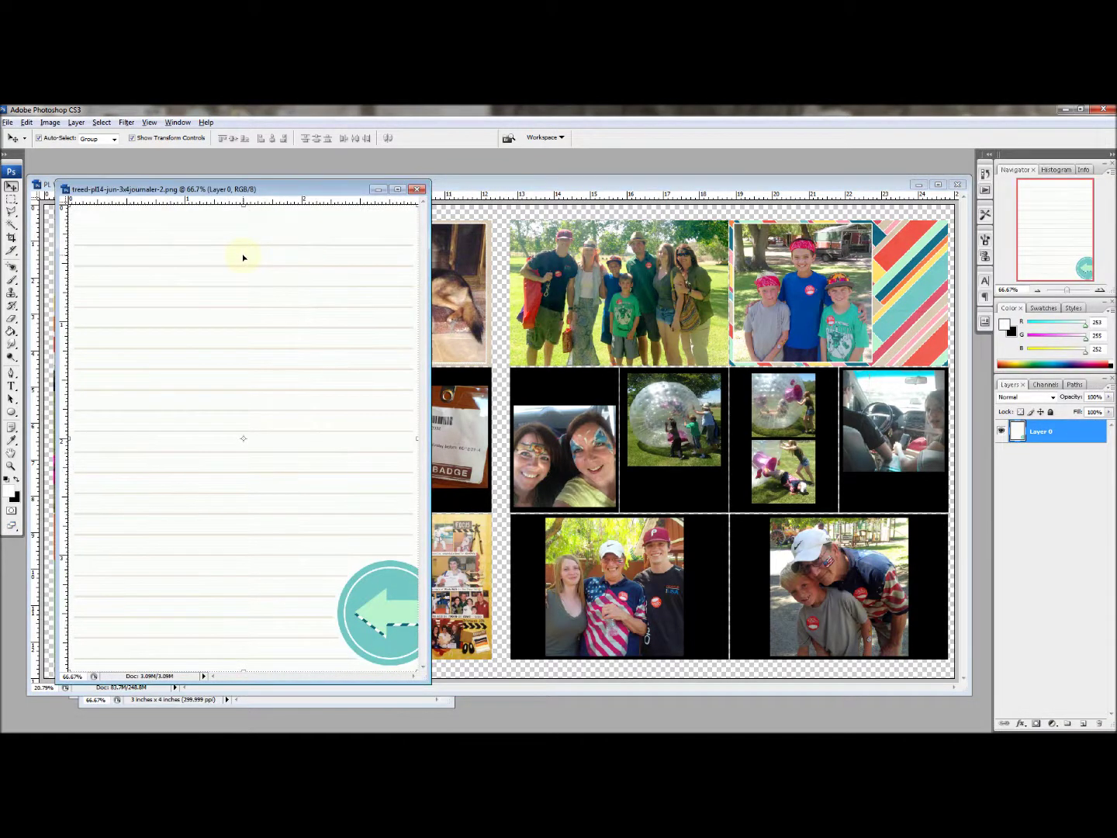
pyautogui.moveTo(244, 187); pyautogui.dragTo(620, 191)
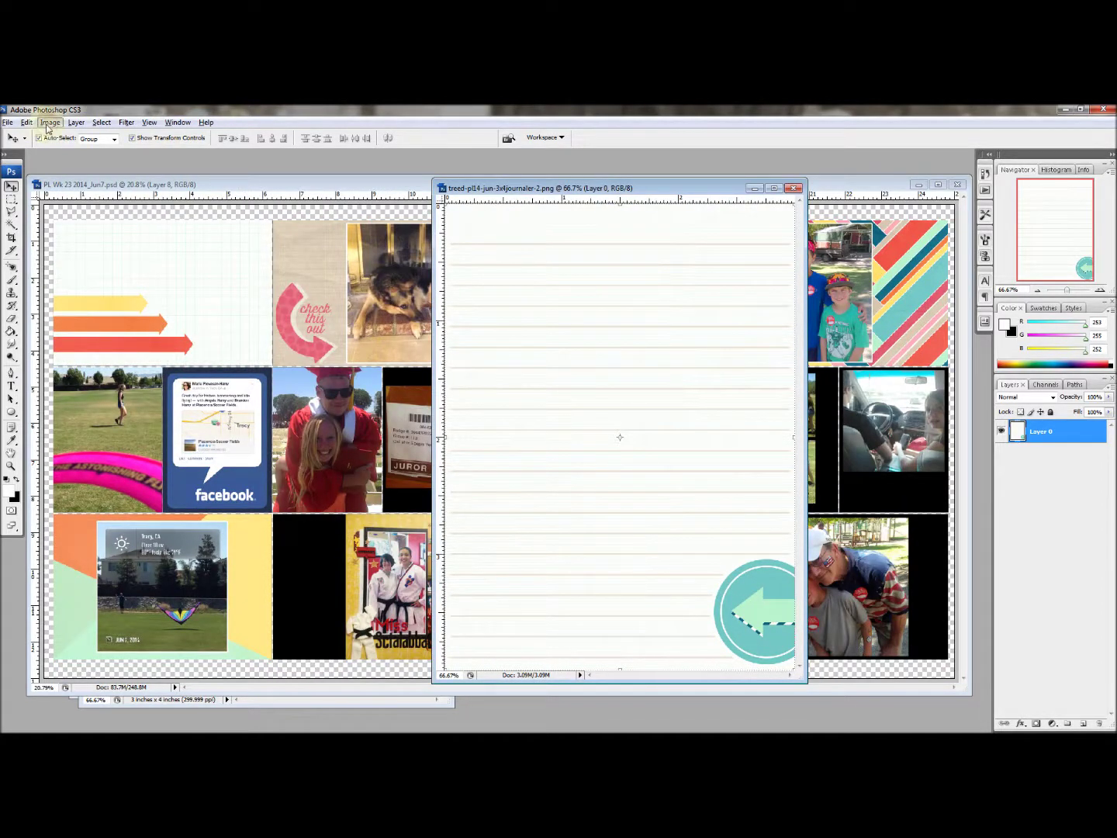
pyautogui.click(48, 123)
pyautogui.moveTo(39, 240)
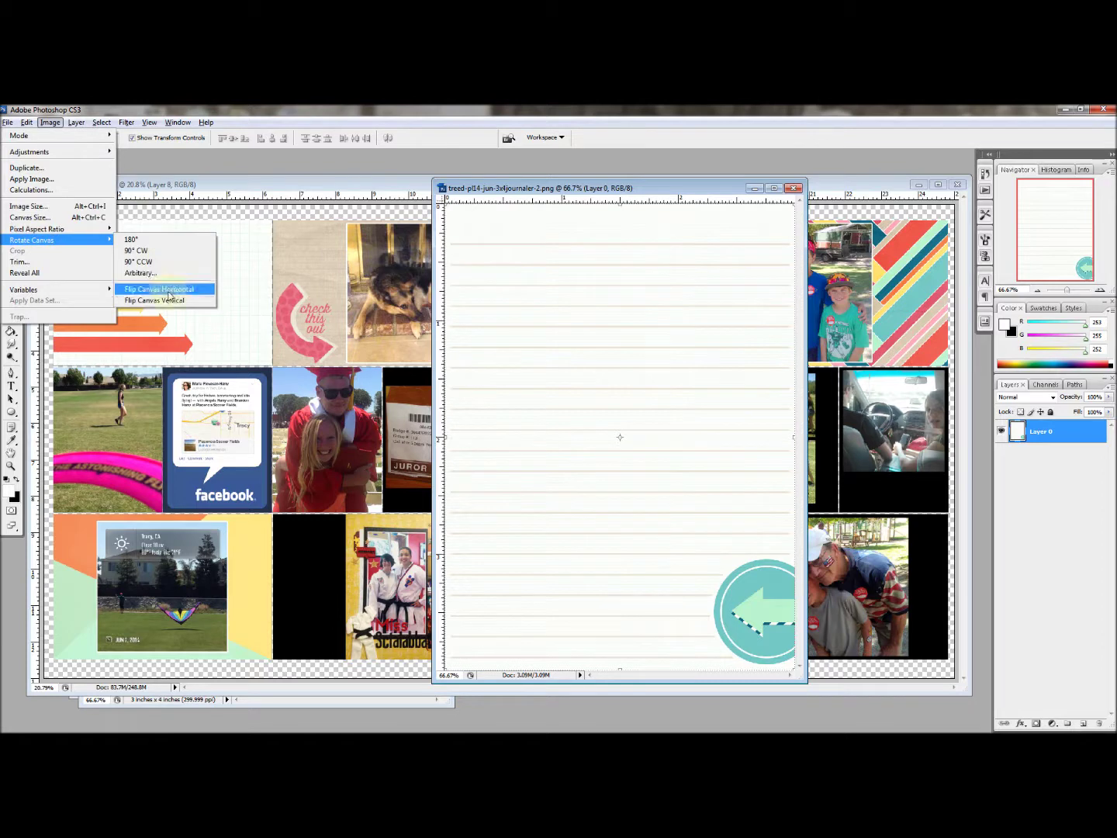
pyautogui.click(169, 290)
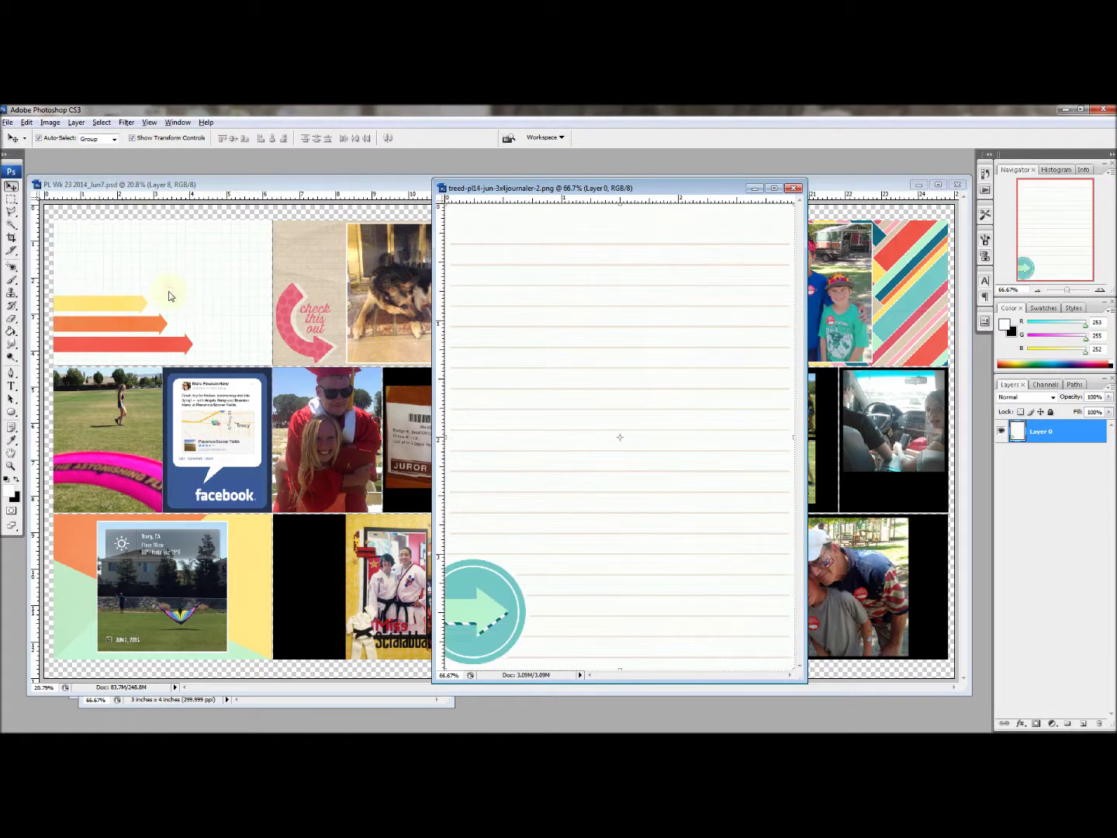
# Place the flipped lined journal card in the black slot between the kite photo and the karate page.
pyautogui.click(313, 617)
pyautogui.hotkey('ctrl', 'Tab')
pyautogui.moveTo(525, 508); pyautogui.dragTo(301, 619)
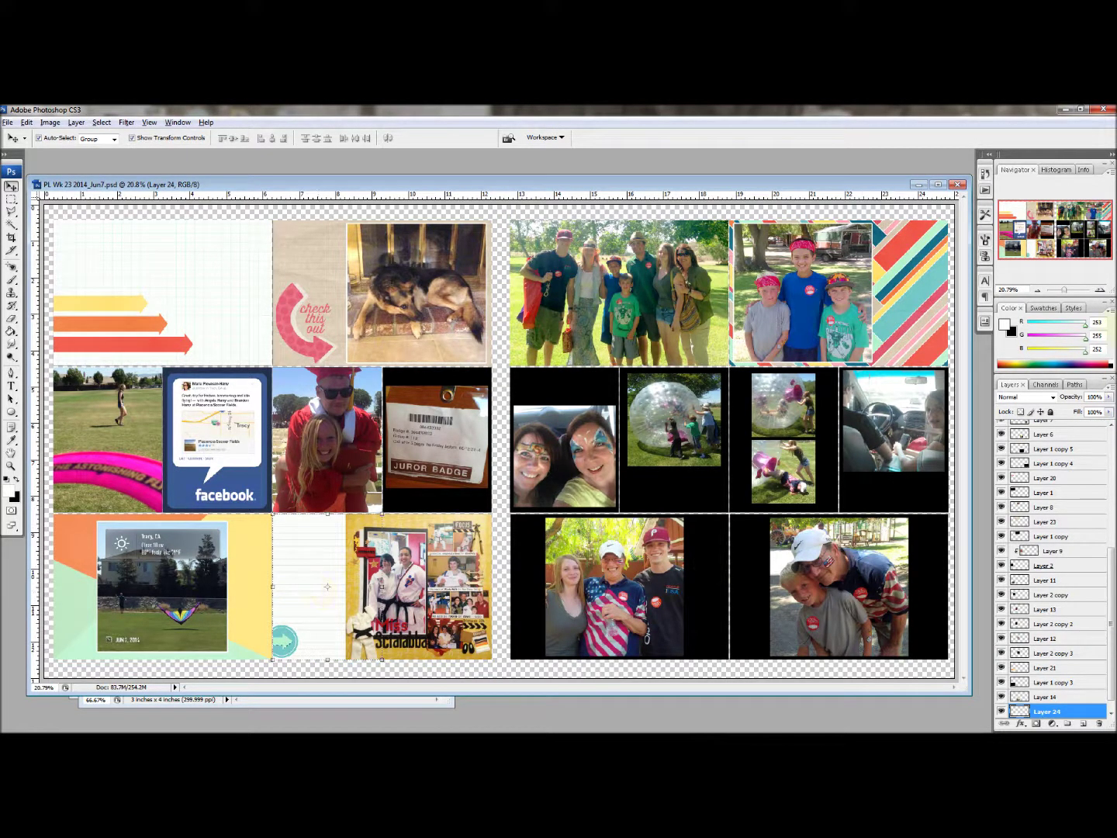
# Browse the saved layer styles to the end of the list and enlarge the list to show more of them.
pyautogui.click(1071, 309)
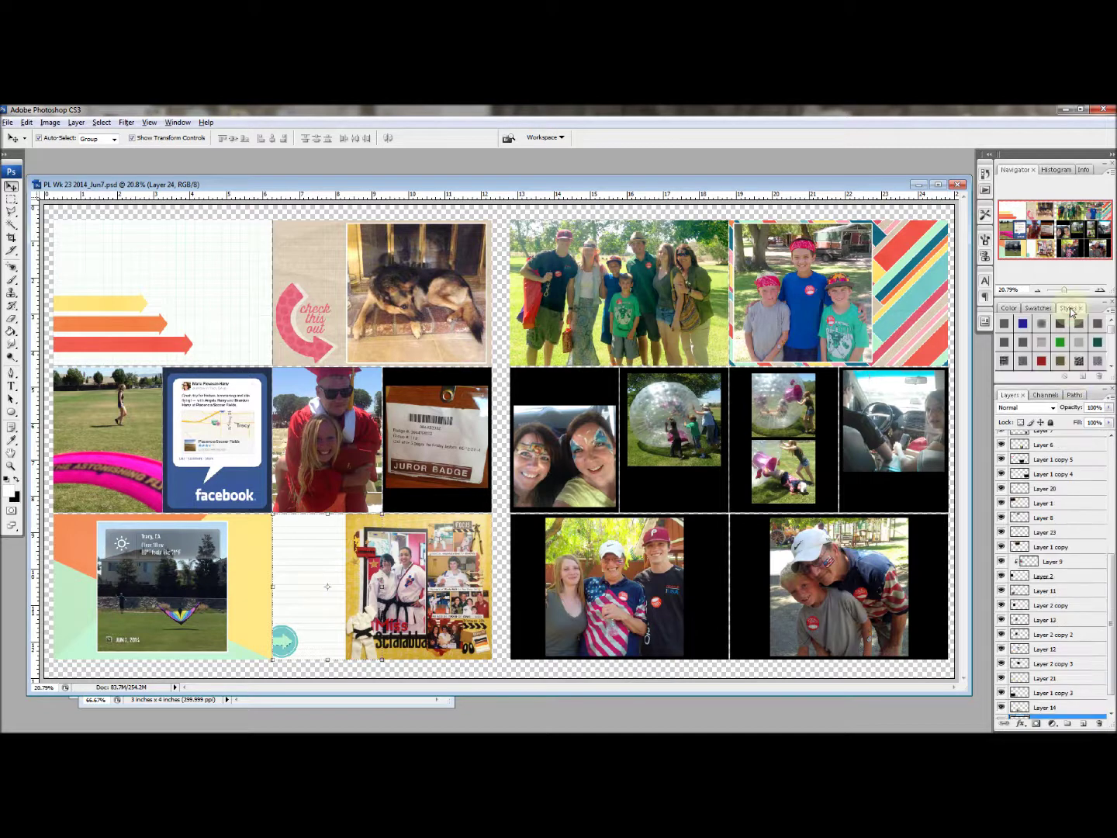
pyautogui.click(1112, 371)
pyautogui.click(1111, 371)
pyautogui.click(1111, 371)
pyautogui.click(1111, 371)
pyautogui.click(1111, 371)
pyautogui.click(1111, 351)
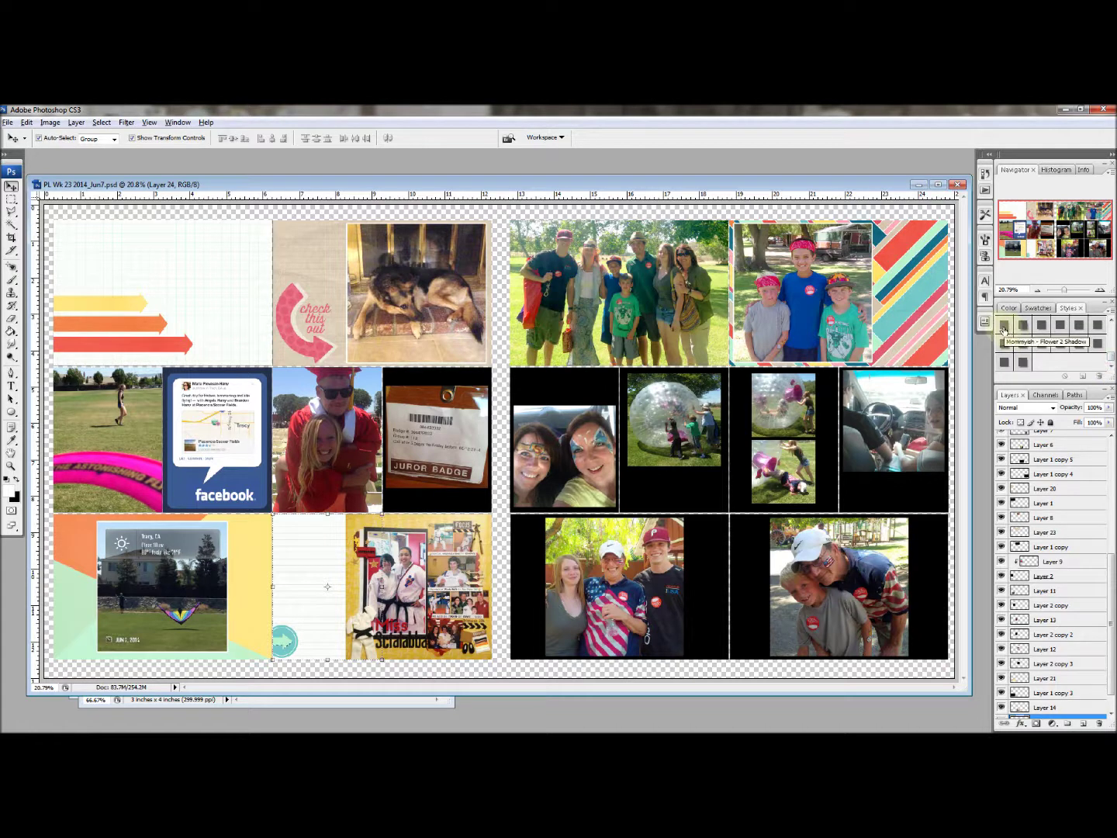
pyautogui.moveTo(1059, 388); pyautogui.dragTo(993, 406)
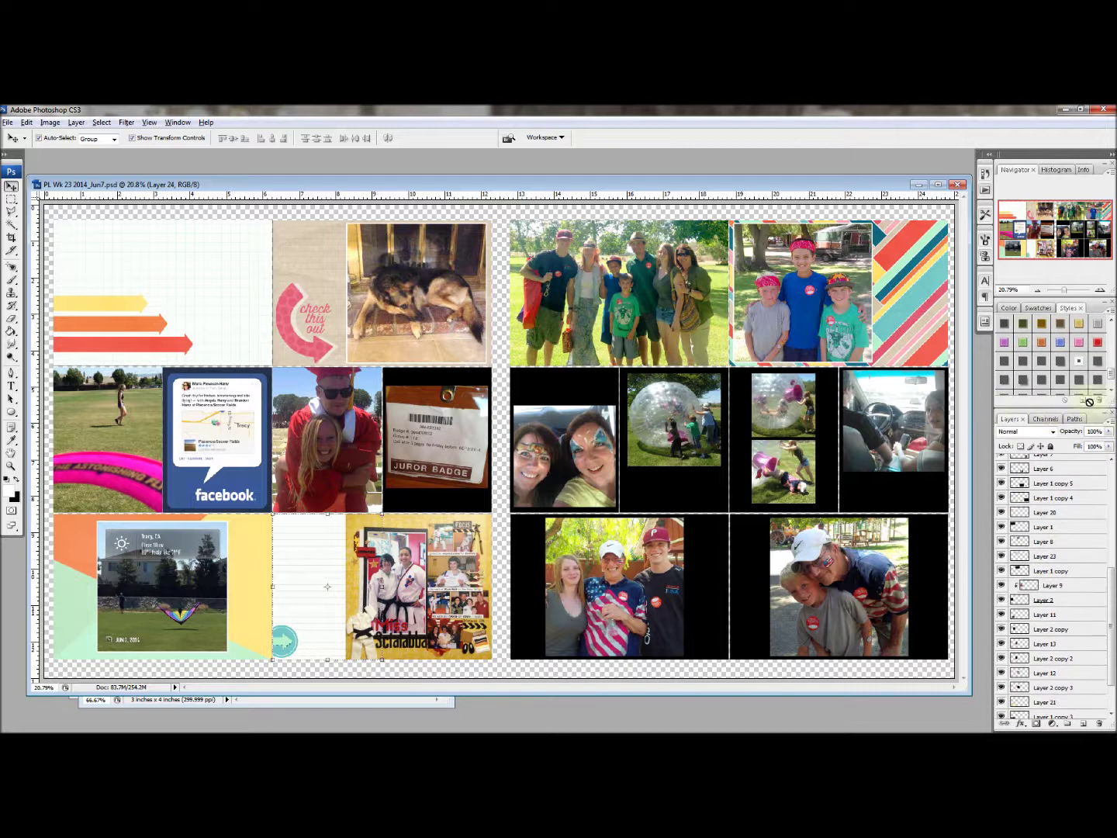
pyautogui.moveTo(1070, 412); pyautogui.dragTo(1068, 444)
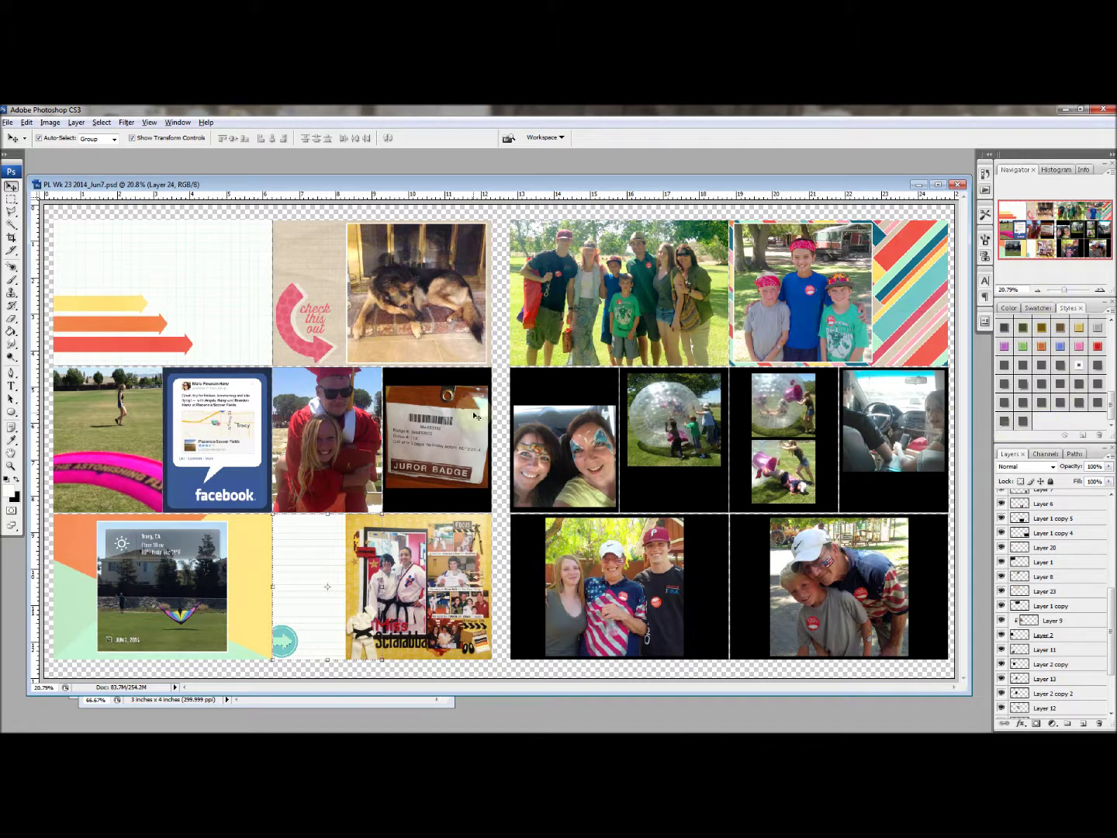
# Close the lined journaler-2 card and bring up the treed-pl14-jun-3x4journaler-5 card.
pyautogui.click(442, 383)
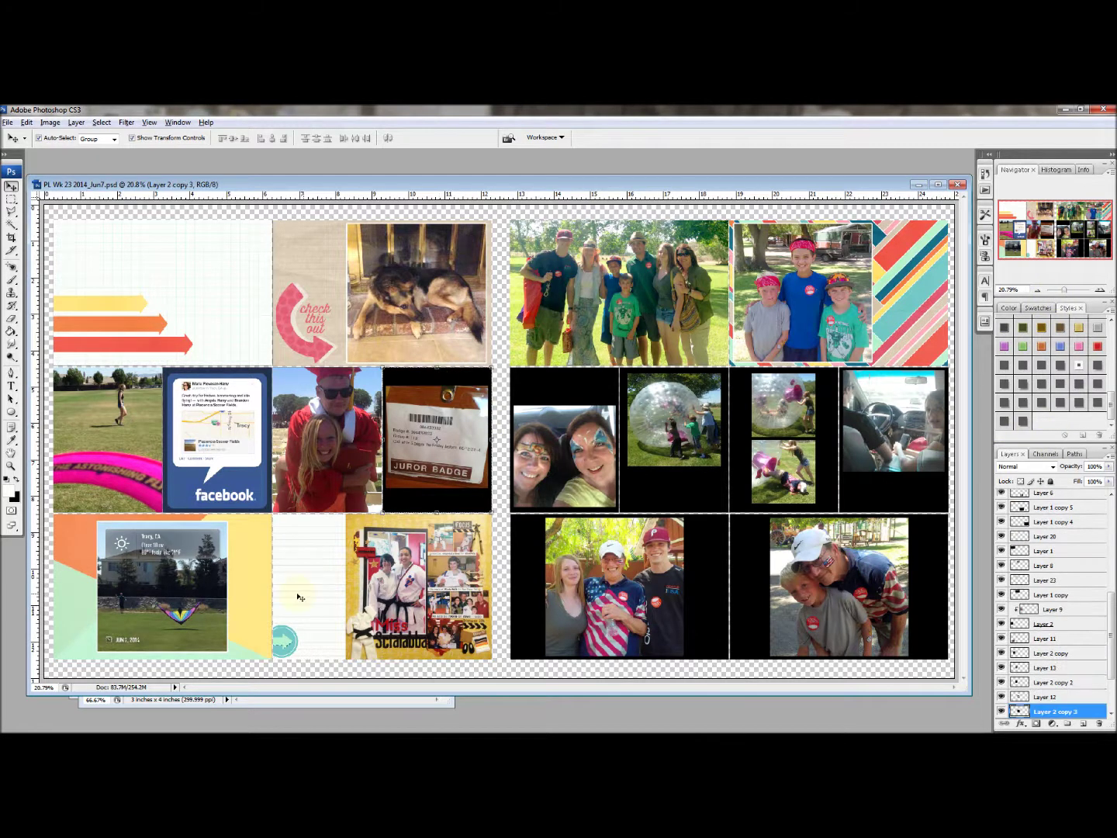
pyautogui.hotkey('ctrl', 'Tab')
pyautogui.click(791, 187)
pyautogui.click(535, 350)
pyautogui.hotkey('ctrl', 'Tab')
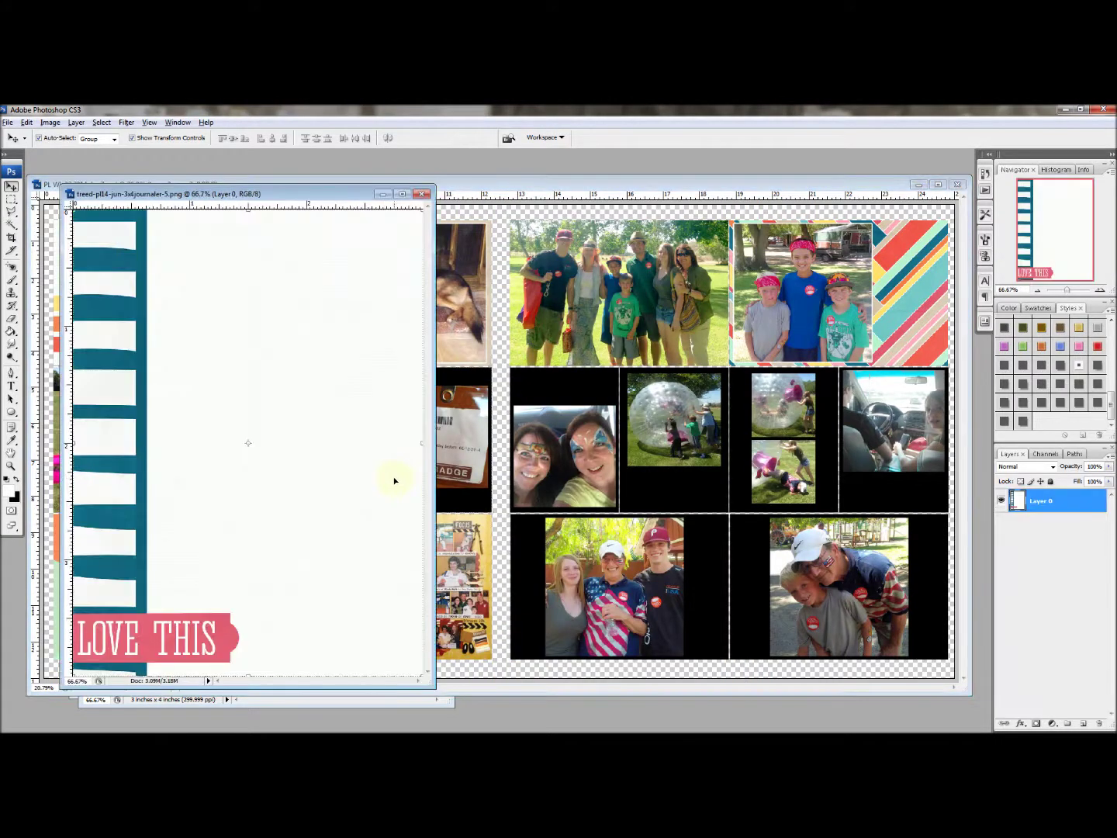
# Place the "LOVE THIS" journal card behind the inflatable ball photo in the middle row of the right page.
pyautogui.click(648, 471)
pyautogui.hotkey('ctrl', 'Tab')
pyautogui.moveTo(423, 497); pyautogui.dragTo(718, 461)
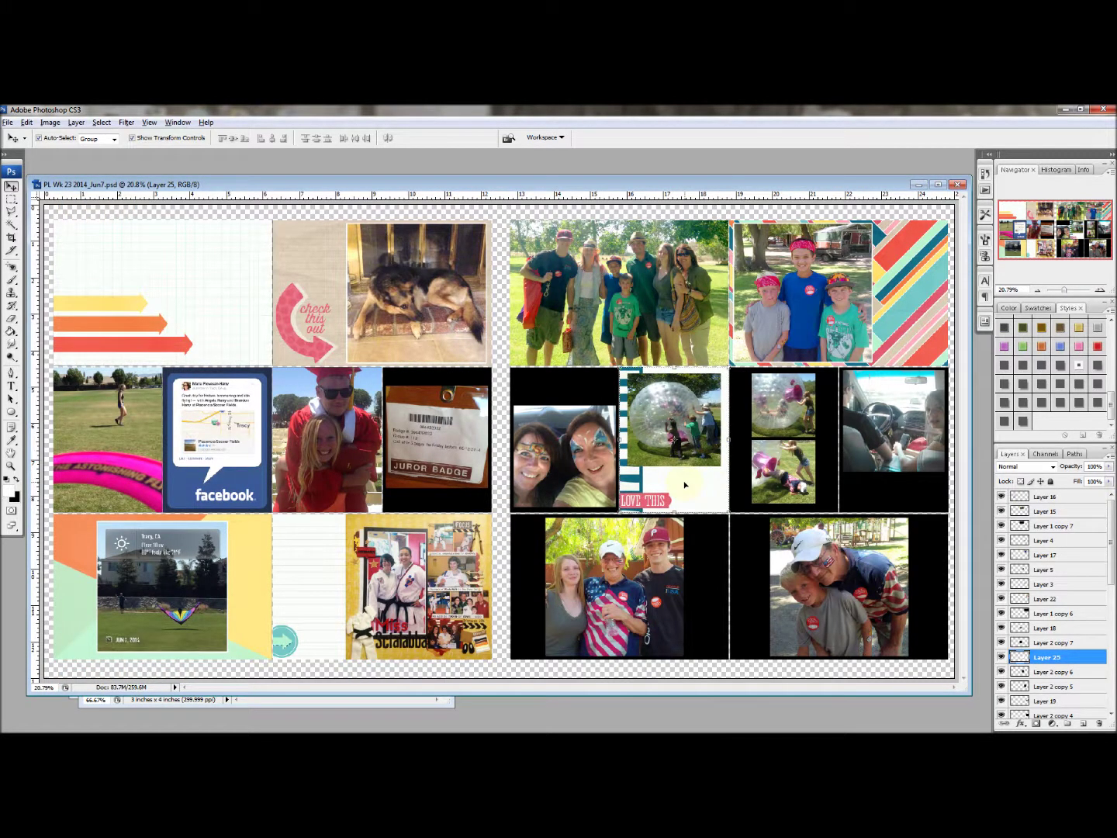
# Set the stroke color to the pink of the "LOVE THIS" label, try the 10 px stroke around the card, and undo it.
pyautogui.click(27, 122)
pyautogui.click(35, 295)
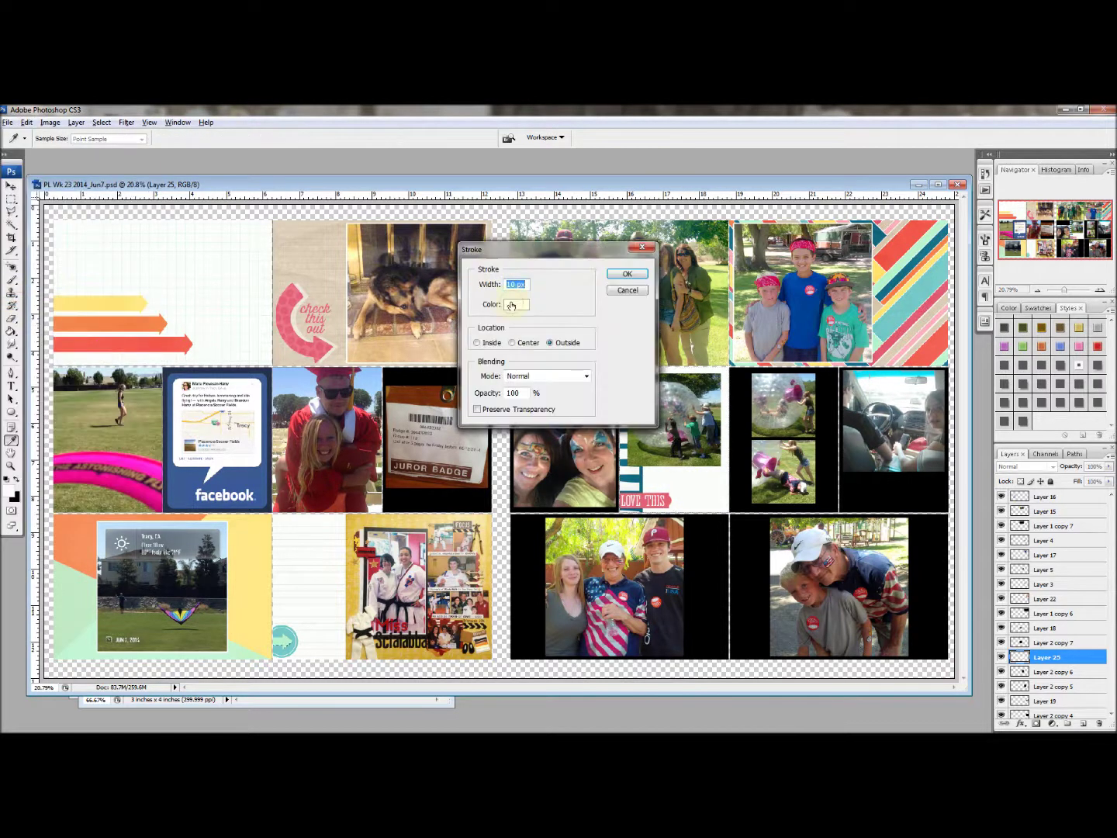
pyautogui.click(511, 305)
pyautogui.click(651, 498)
pyautogui.press('Return')
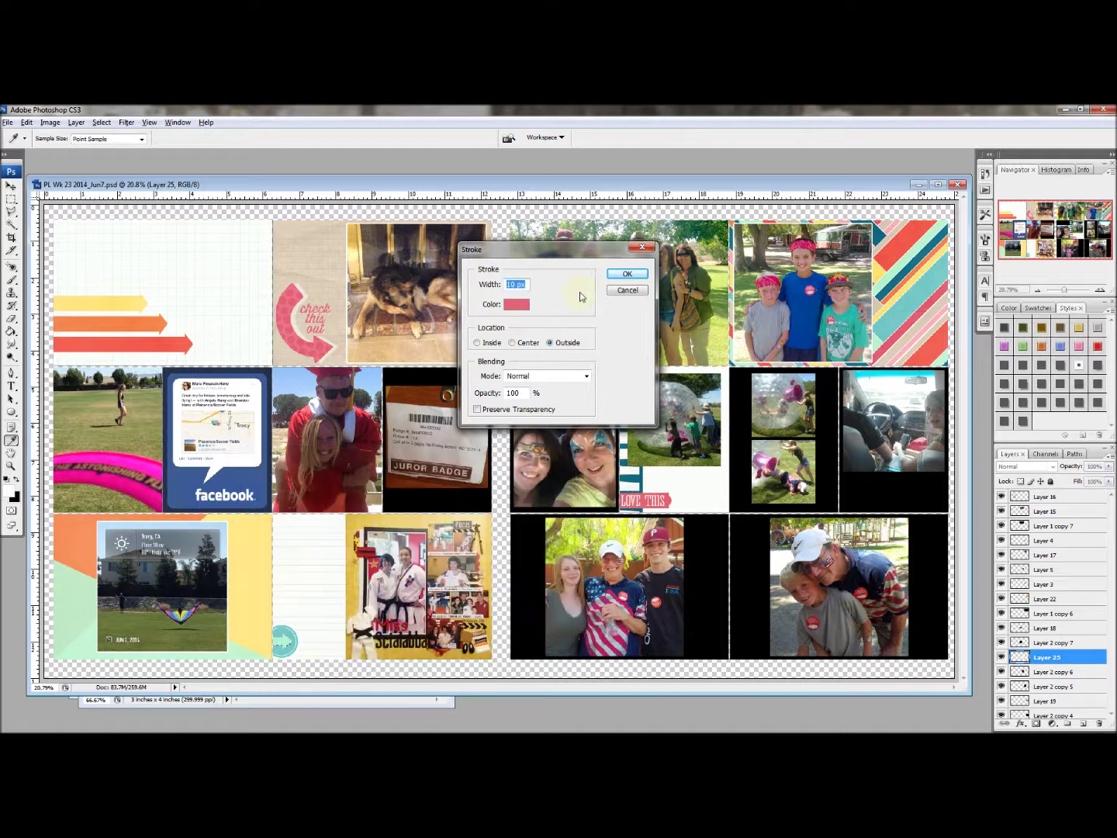
pyautogui.click(615, 275)
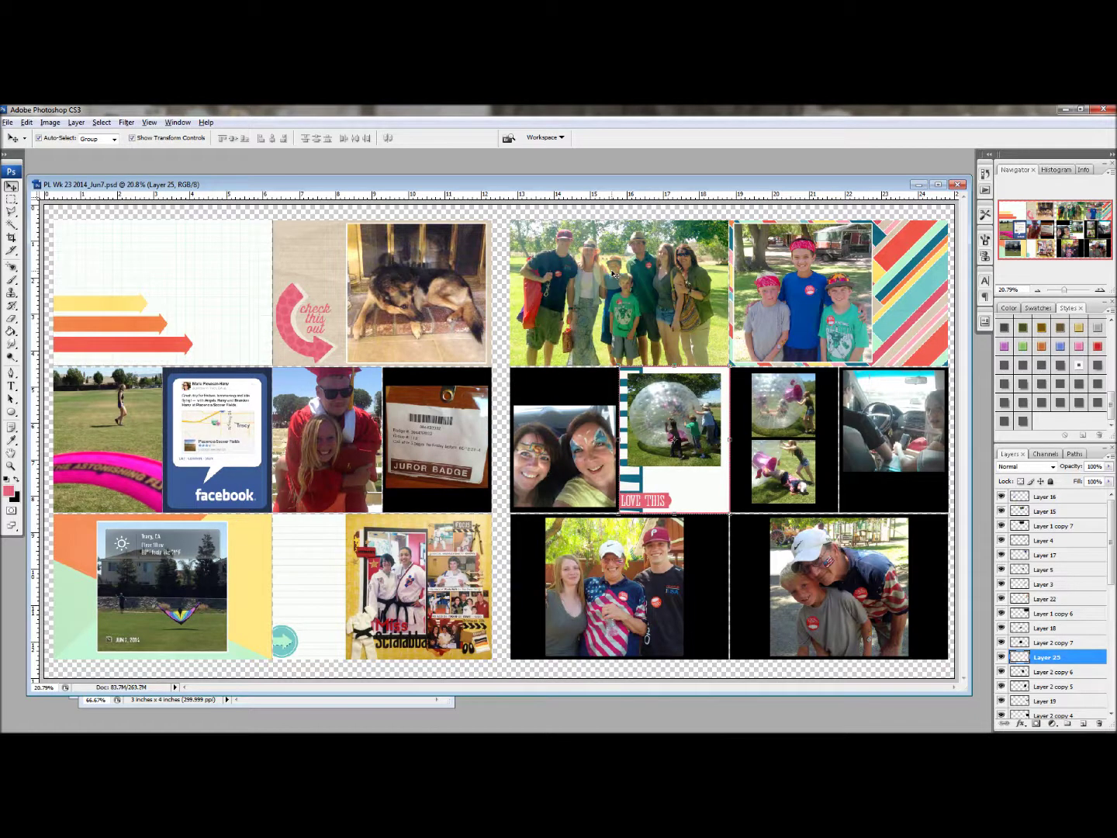
pyautogui.hotkey('ctrl', 'z')
# Outline the inflatable ball photo on the "LOVE THIS" card with the pink stroke.
pyautogui.click(668, 395)
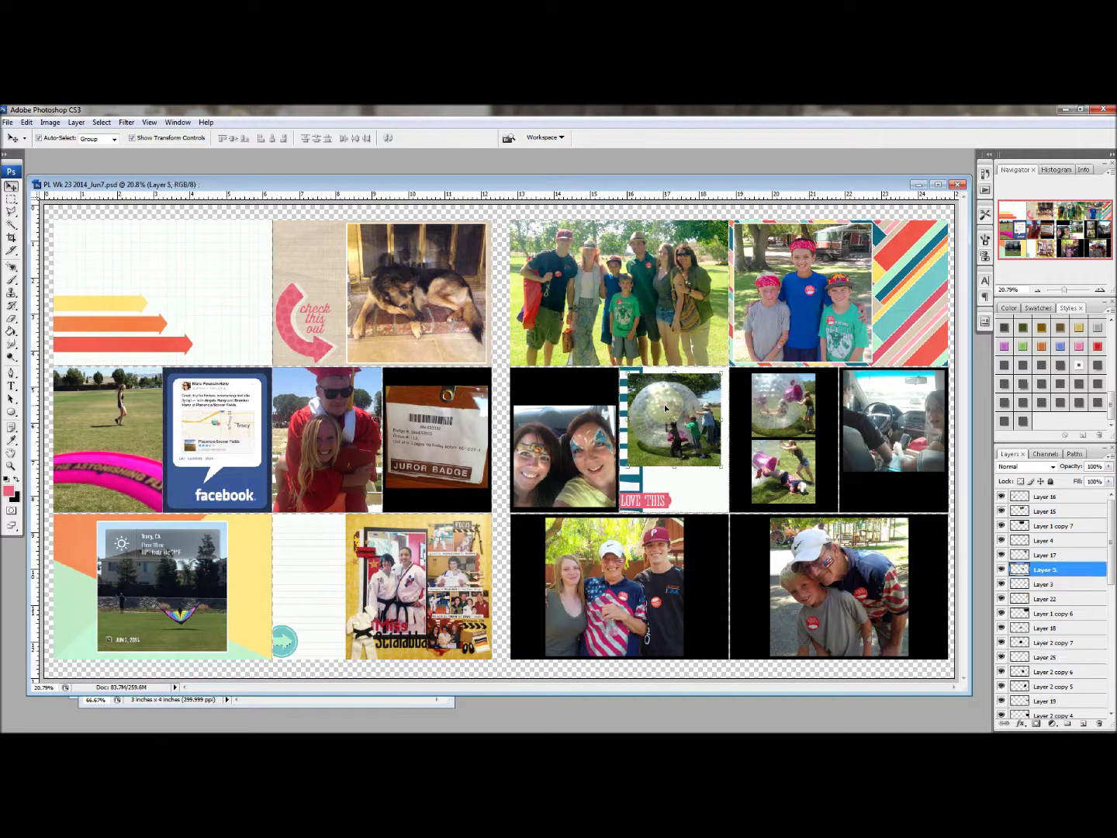
pyautogui.click(26, 122)
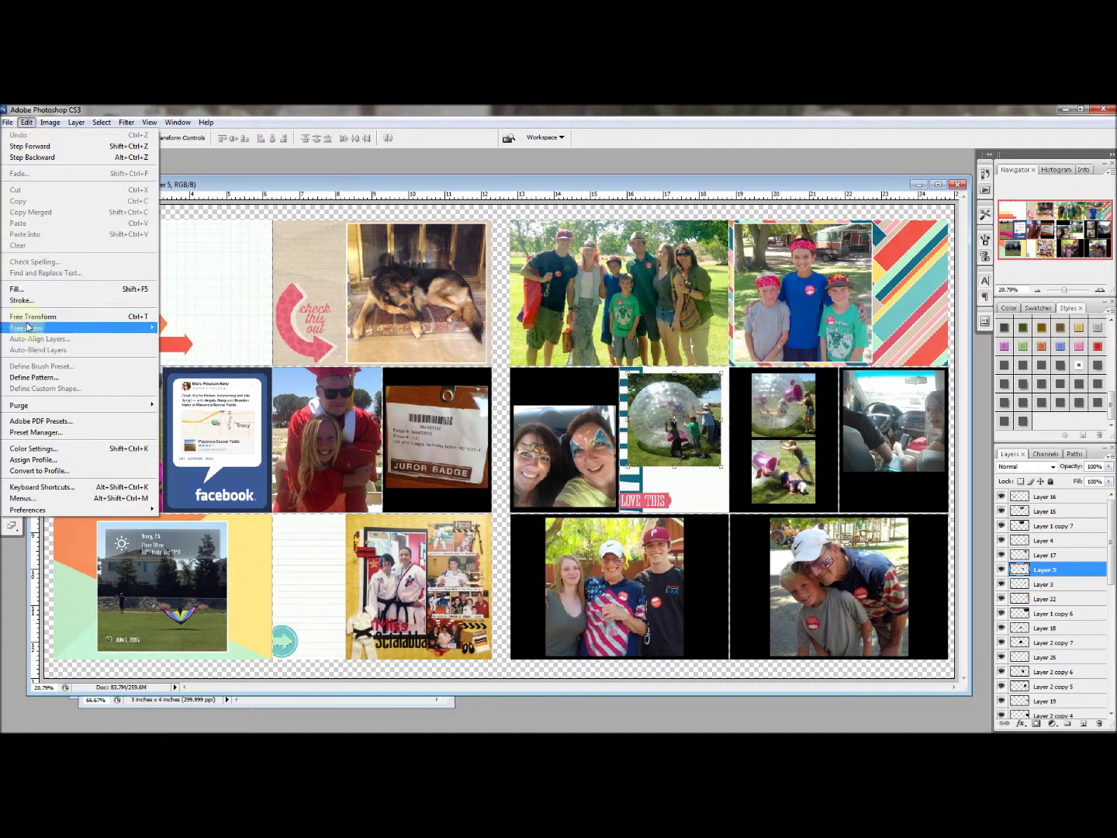
pyautogui.click(23, 299)
pyautogui.click(627, 273)
pyautogui.press('v')
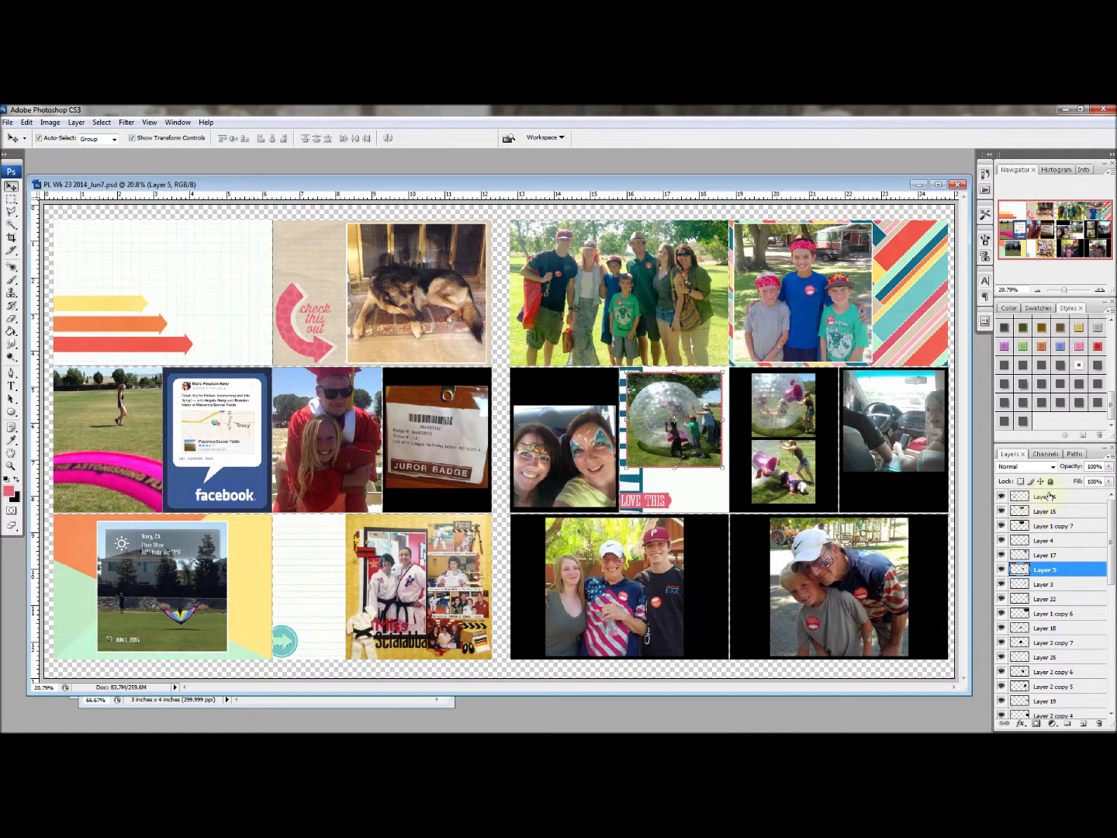
# Apply the Mommyish - Paper Shadow style to the dog, inflatable ball, June 2014 field and three boys photos.
pyautogui.click(433, 316)
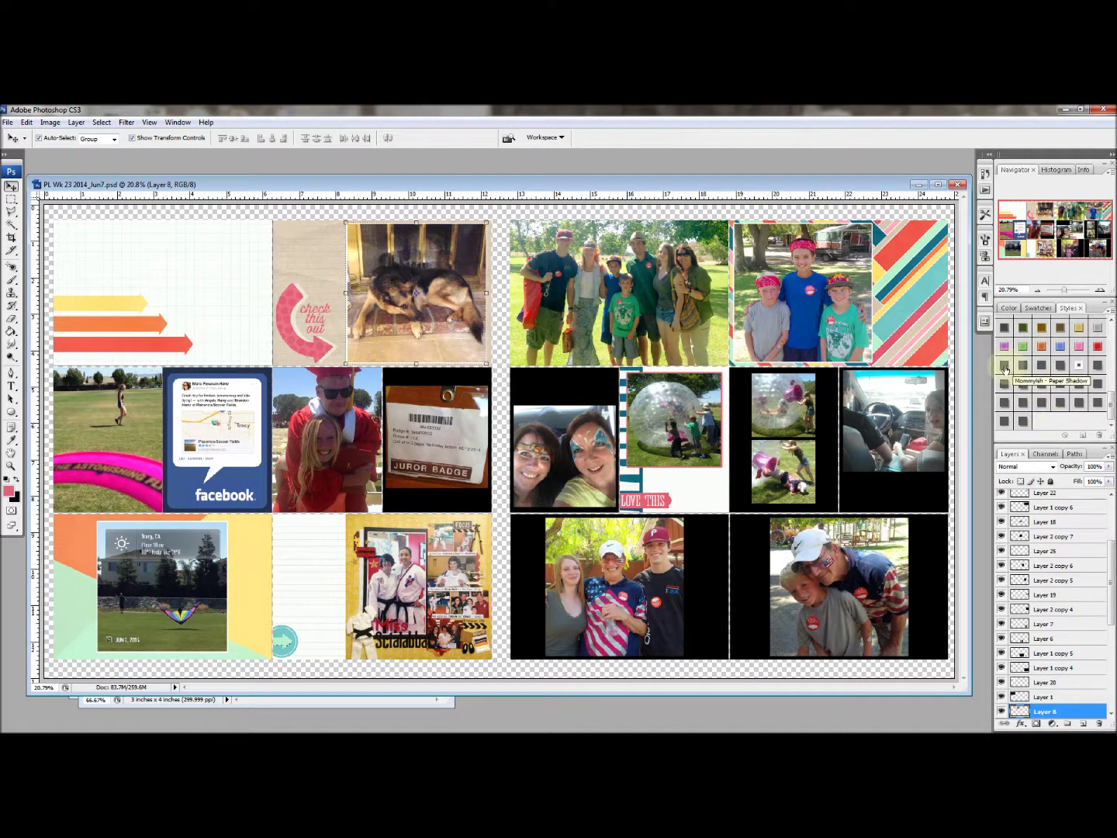
pyautogui.click(694, 429)
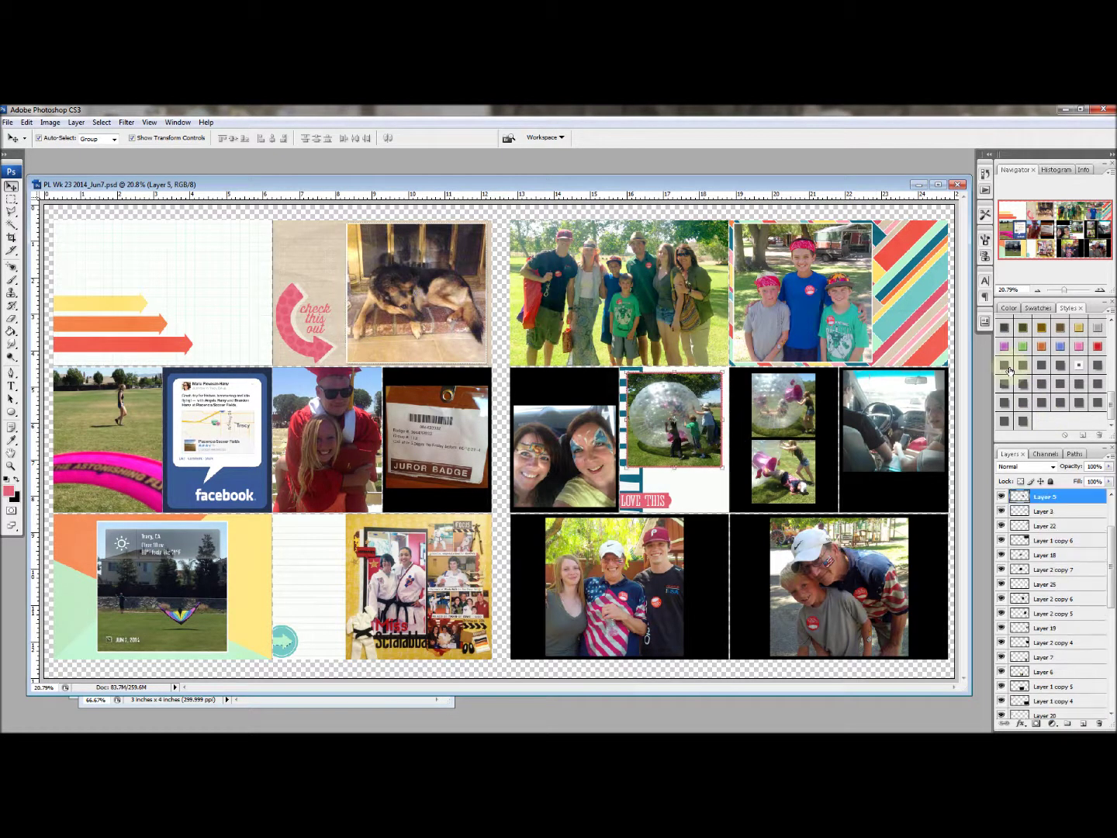
pyautogui.click(1005, 365)
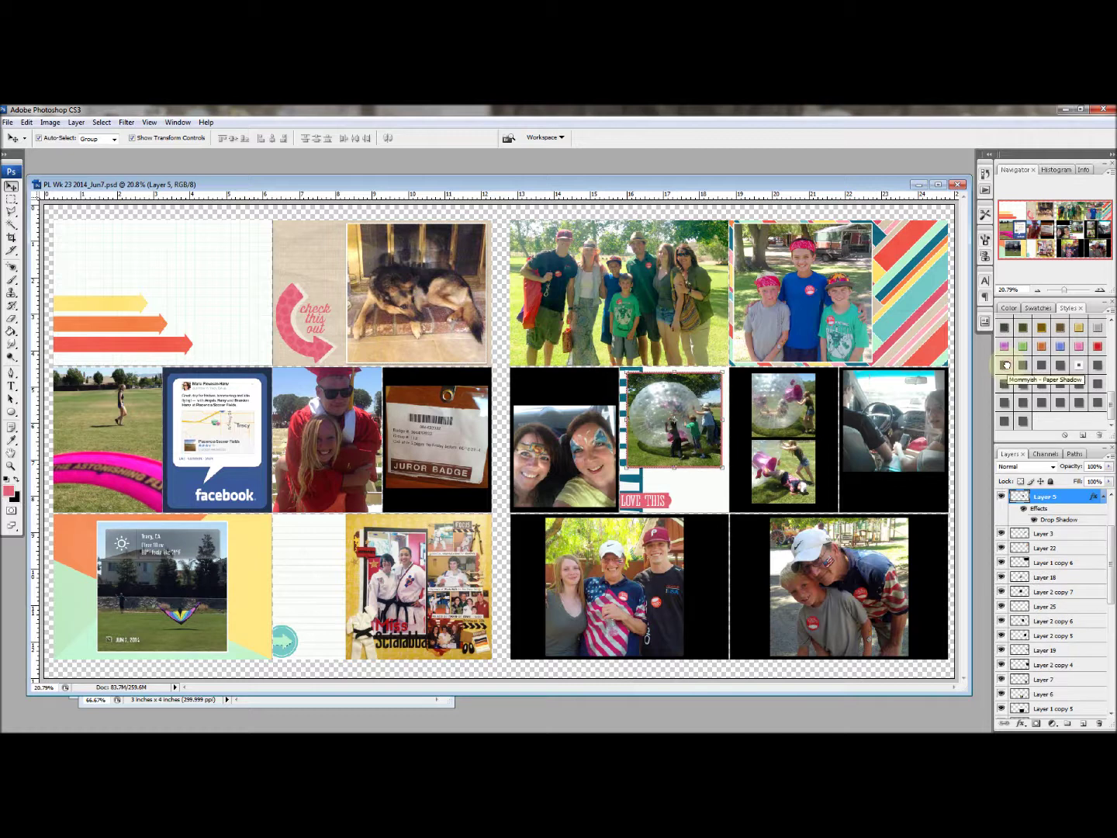
pyautogui.click(156, 576)
pyautogui.click(1006, 364)
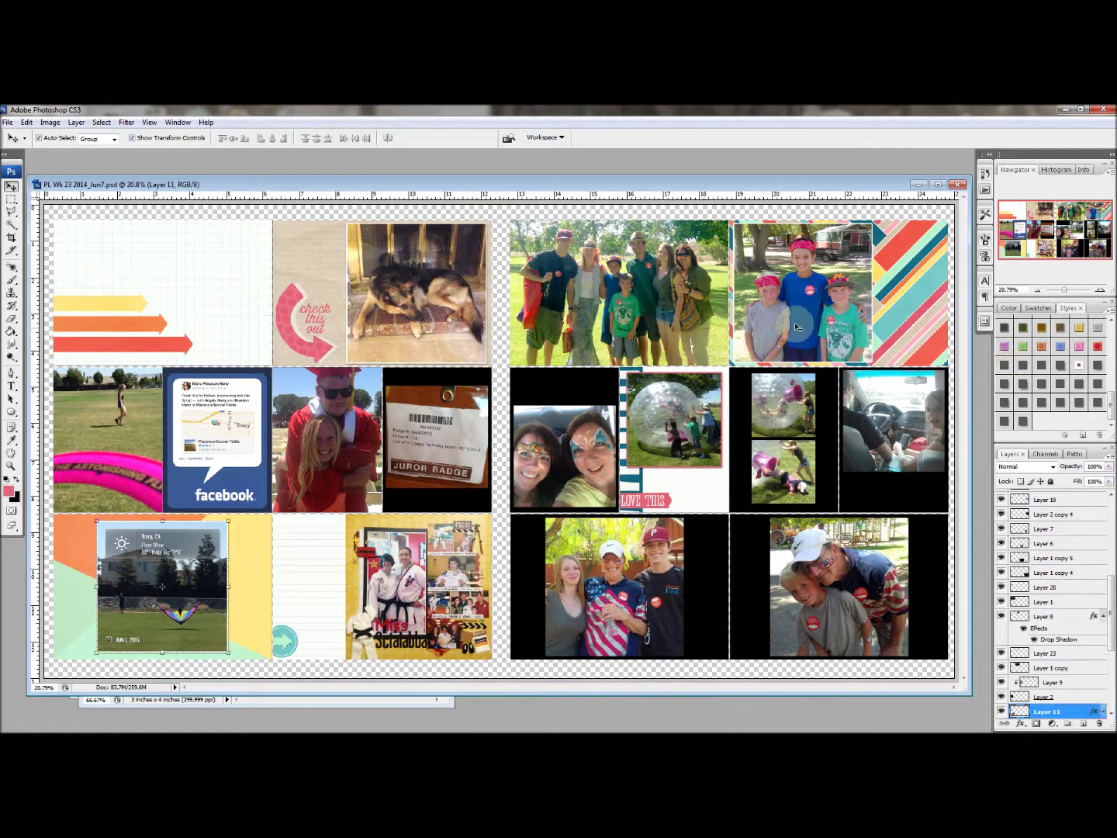
pyautogui.click(795, 324)
pyautogui.click(1004, 369)
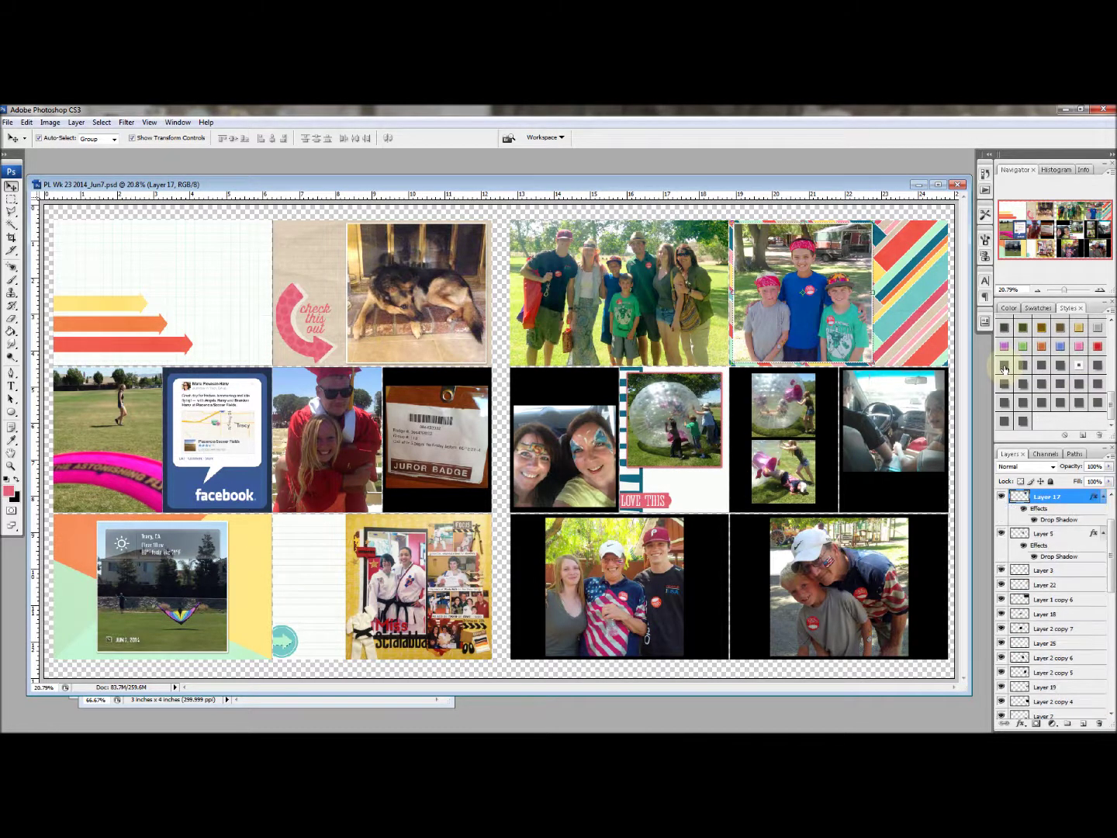
# Check the layer style settings of the inflatable ball photo on the "LOVE THIS" card.
pyautogui.click(1094, 535)
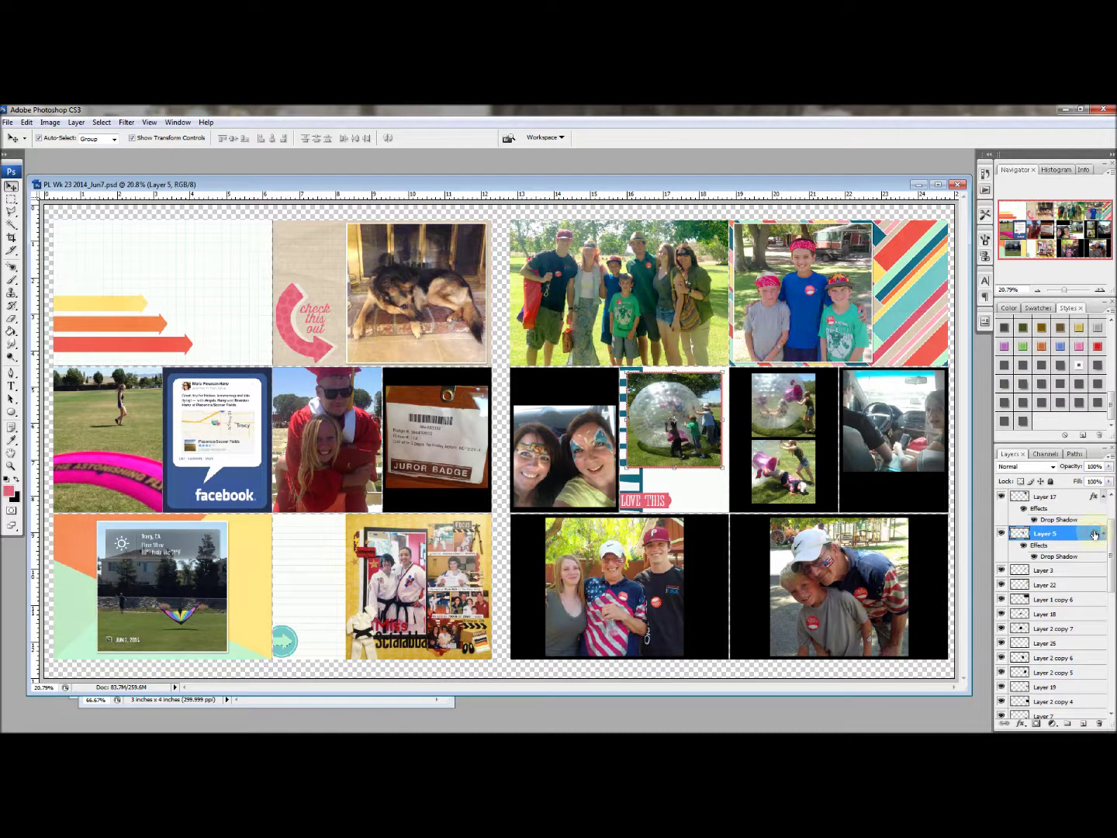
pyautogui.doubleClick(1093, 534)
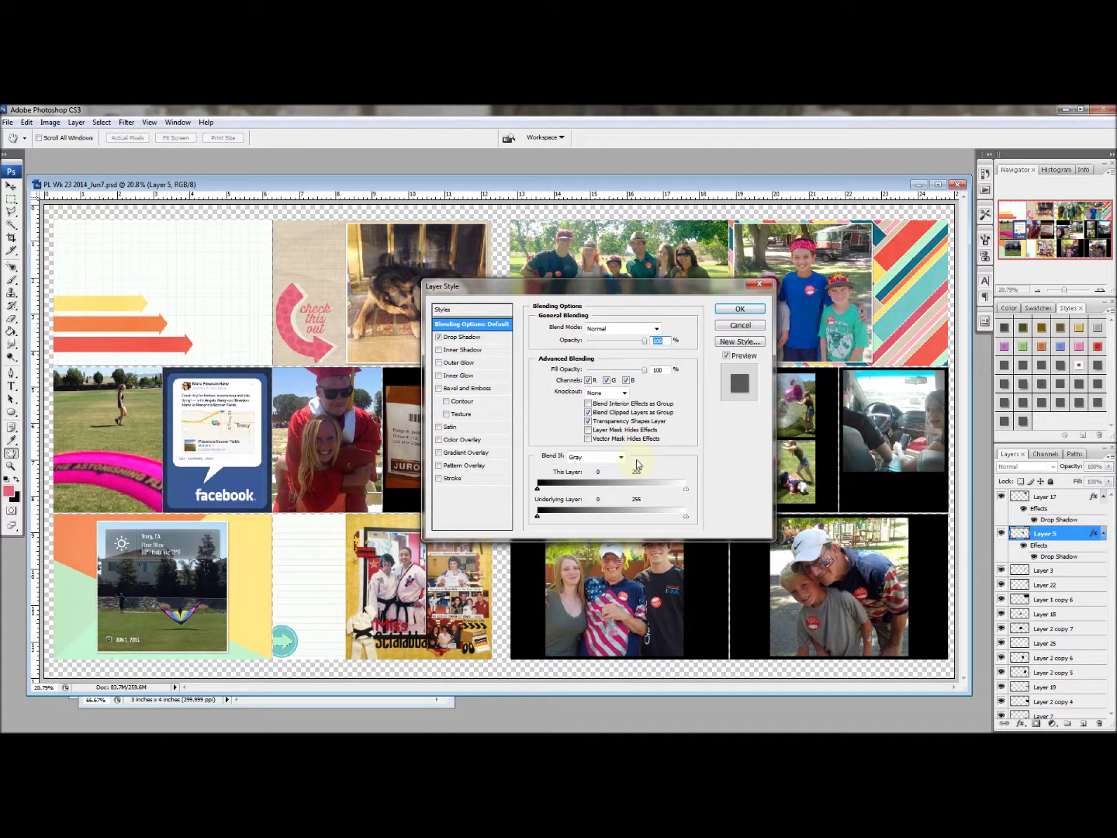
pyautogui.click(740, 309)
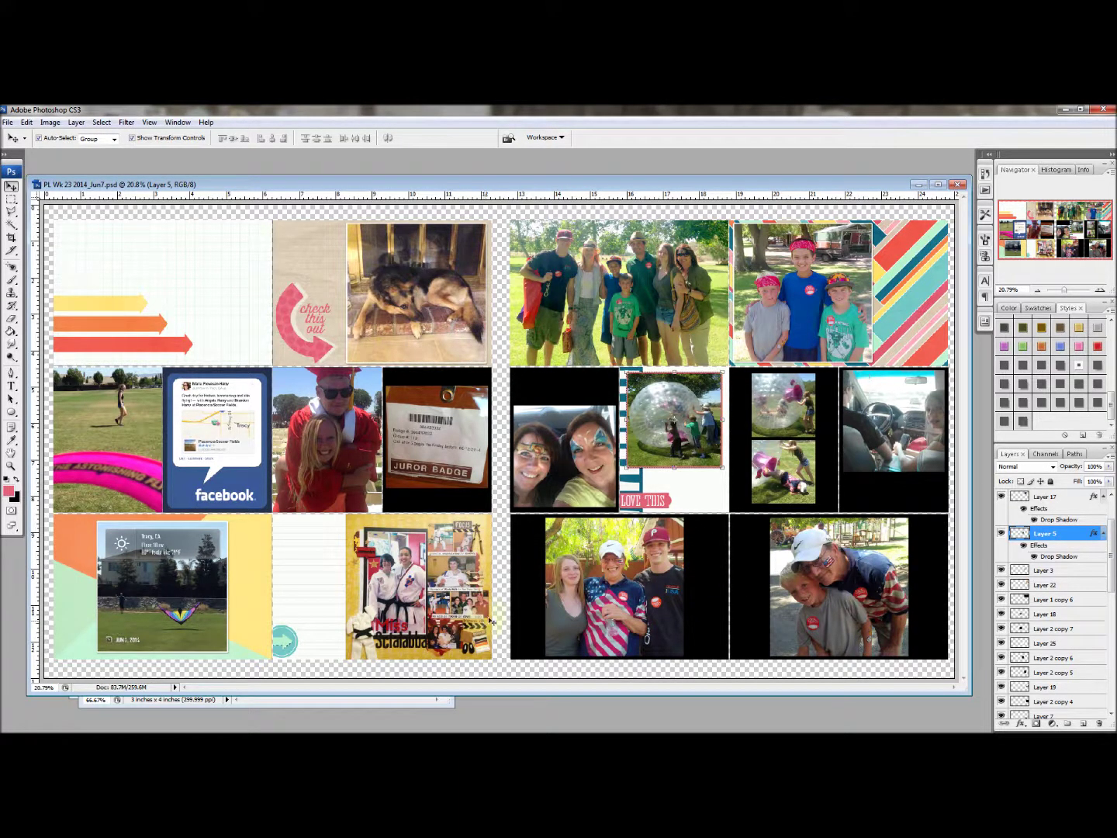
# Place the chevron treed-pl14-jun-3x4filler-1 card behind the juror badge photo in the middle row of the left page.
pyautogui.hotkey('ctrl', 'Tab')
pyautogui.click(423, 189)
pyautogui.click(464, 506)
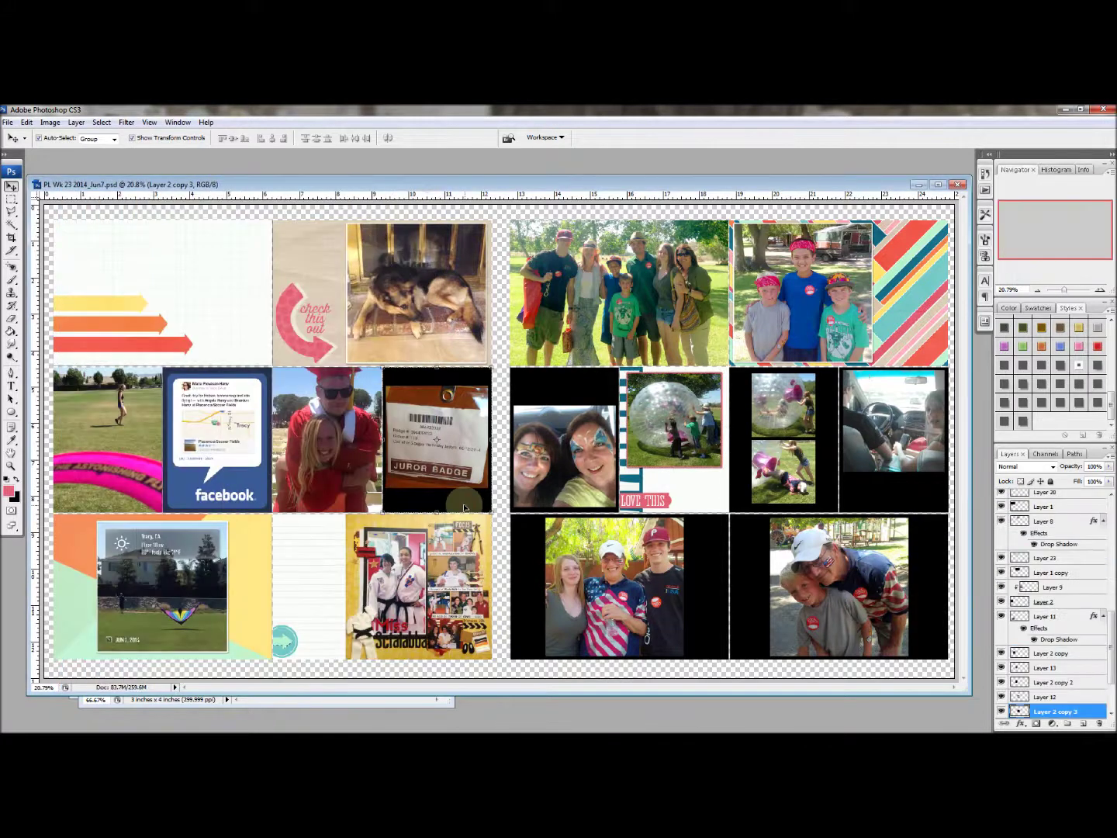
pyautogui.hotkey('ctrl', 'Tab')
pyautogui.moveTo(380, 496); pyautogui.dragTo(443, 438)
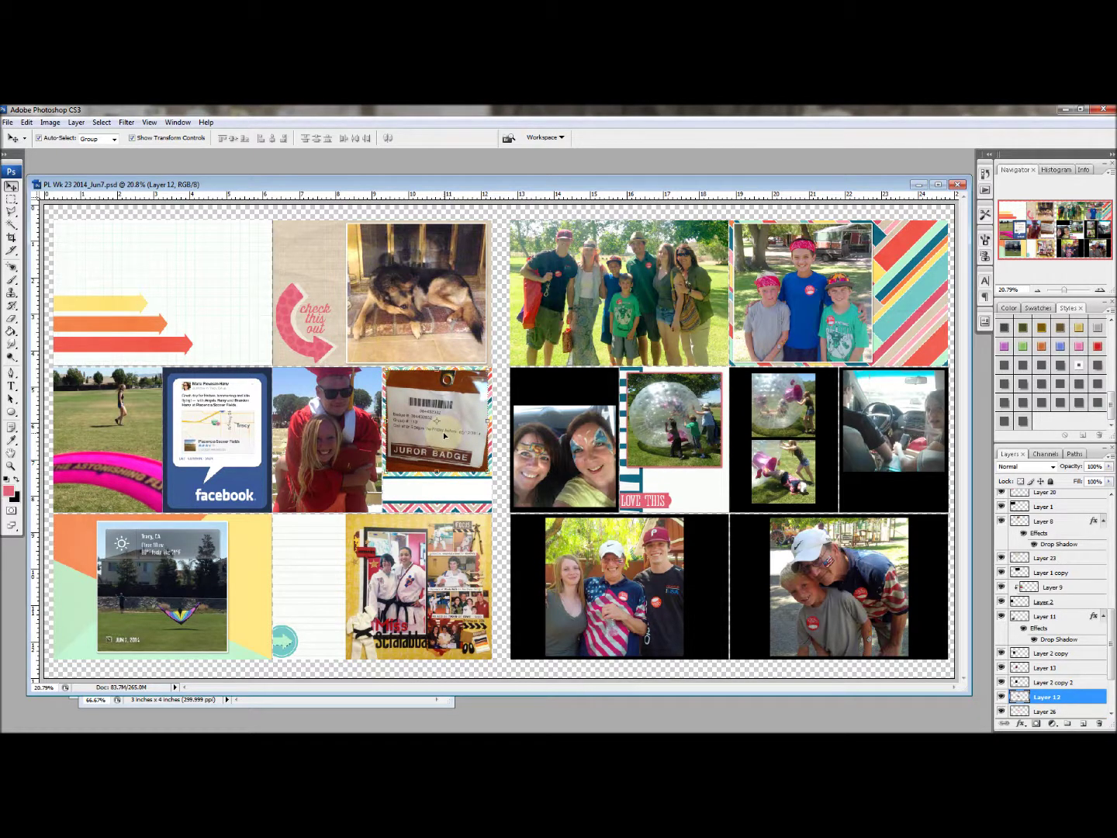
# Outline the juror badge photo with a 10 px outside stroke in the off-white of the grid card and apply the Mommyish - Paper Shadow style.
pyautogui.click(27, 122)
pyautogui.click(35, 301)
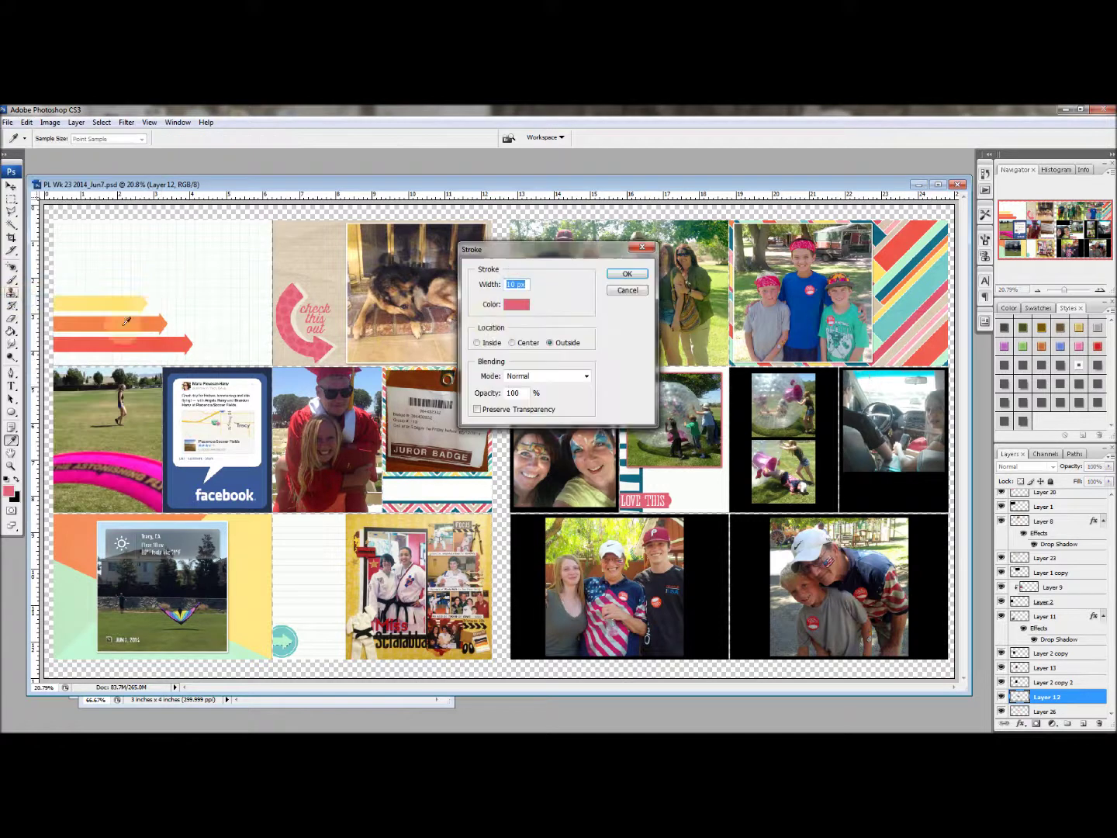
pyautogui.click(221, 289)
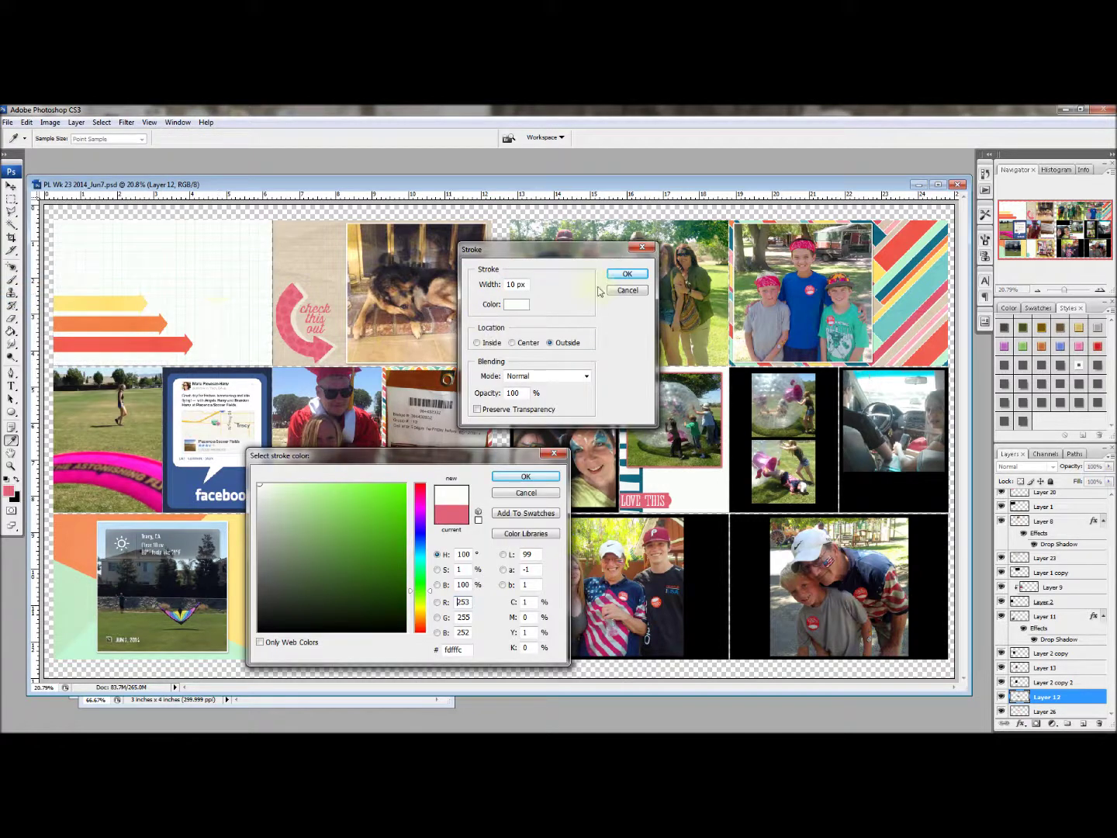
pyautogui.click(525, 475)
pyautogui.click(627, 272)
pyautogui.click(1004, 365)
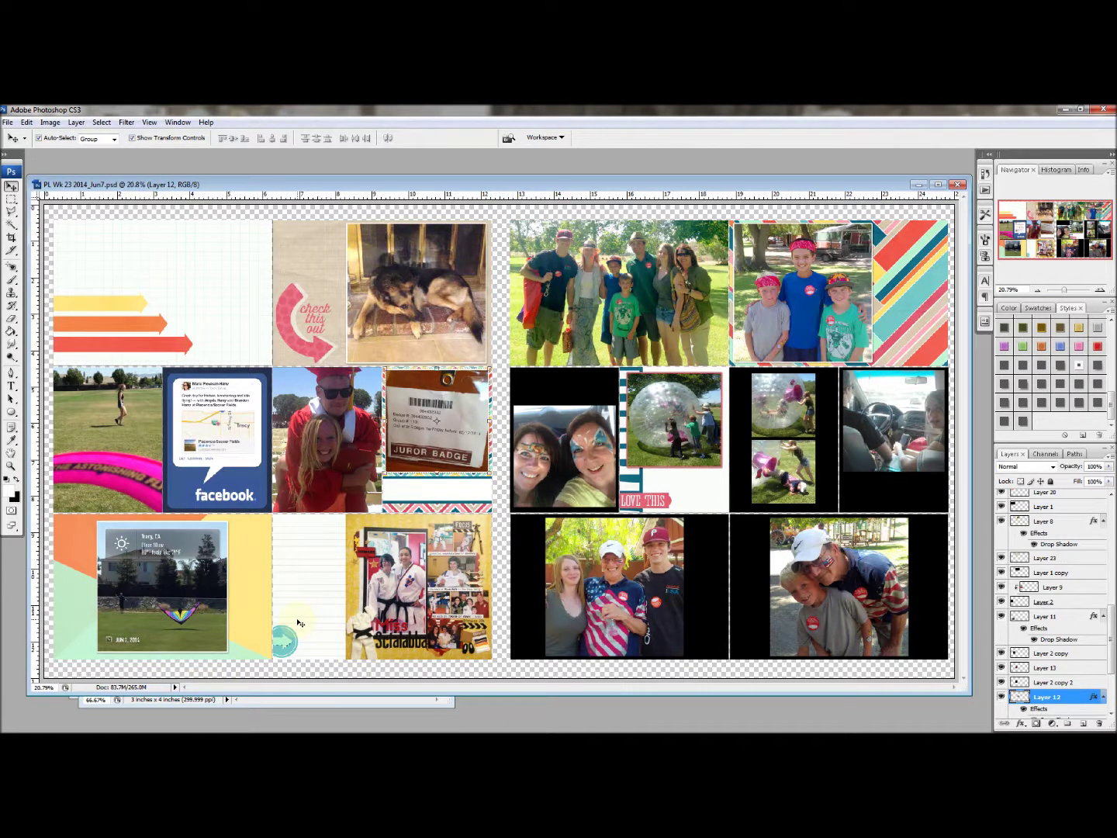
# Place the kraft treed-pl14-jun-3x4filler-3 card behind the car interior photo and apply the Mommyish - Paper Shadow style to the photo.
pyautogui.hotkey('ctrl', 'Tab')
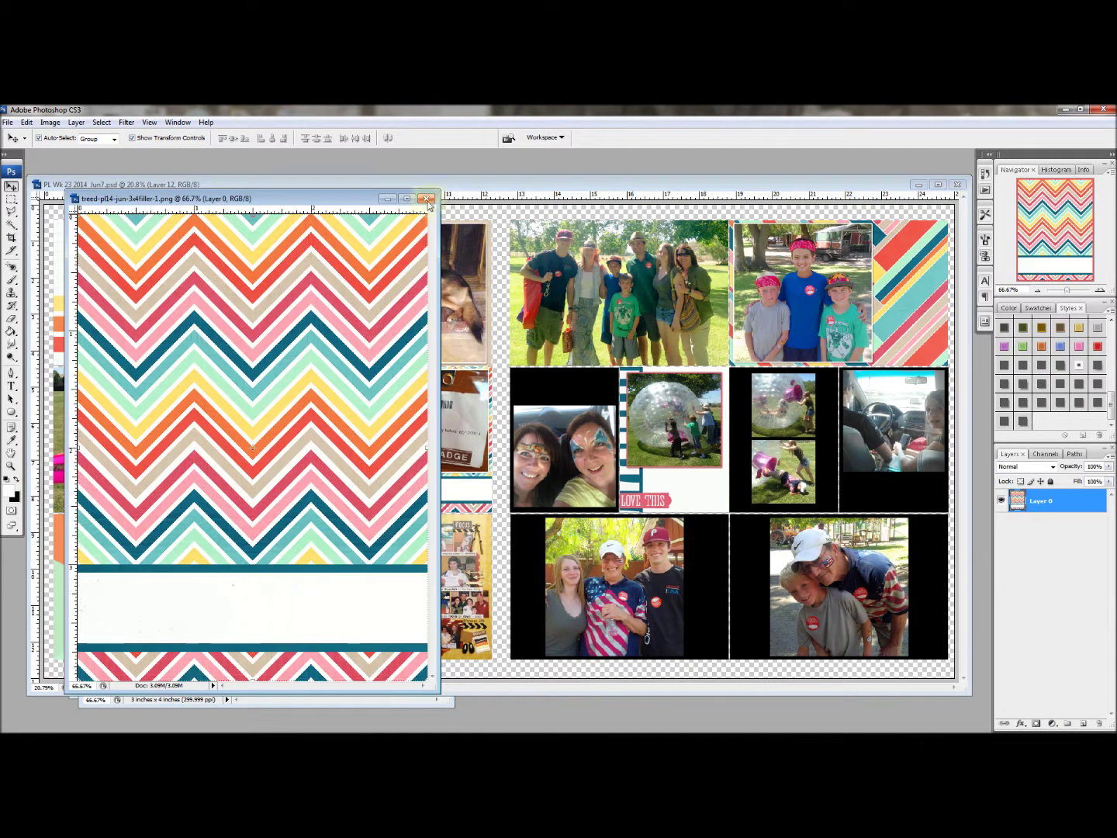
pyautogui.click(425, 198)
pyautogui.hotkey('ctrl', 'Tab')
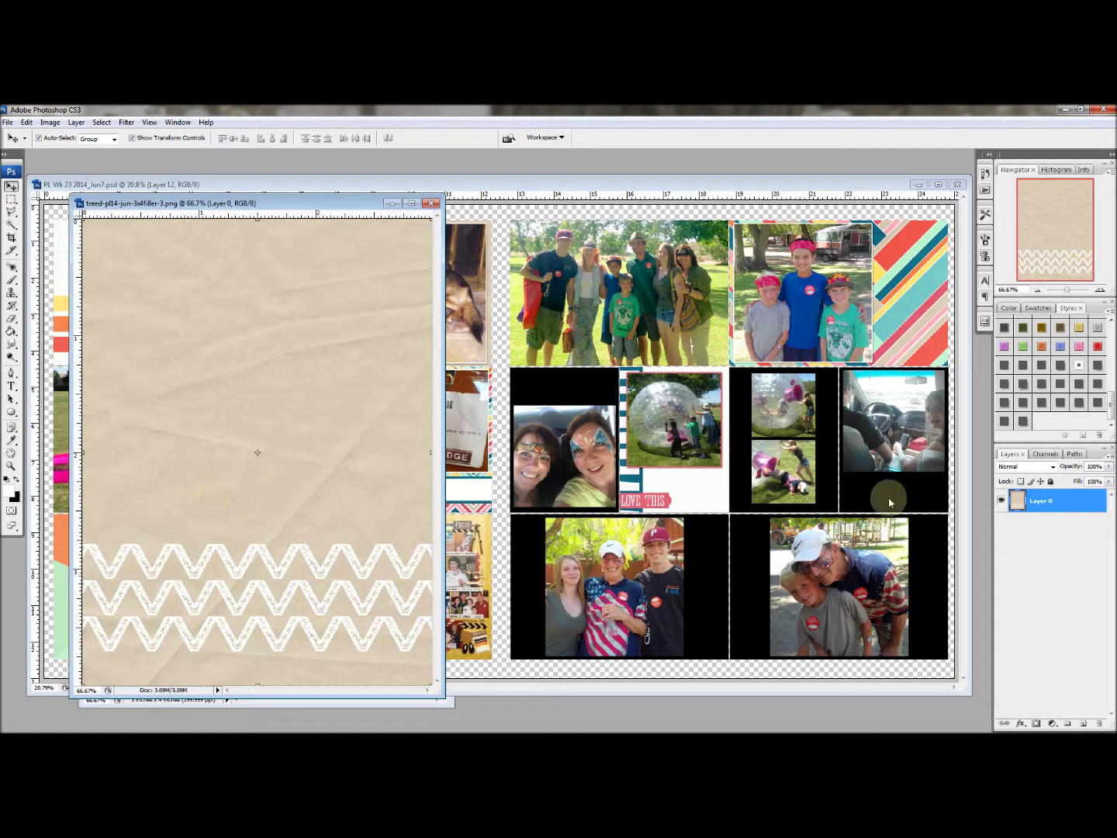
pyautogui.moveTo(303, 508); pyautogui.dragTo(906, 453)
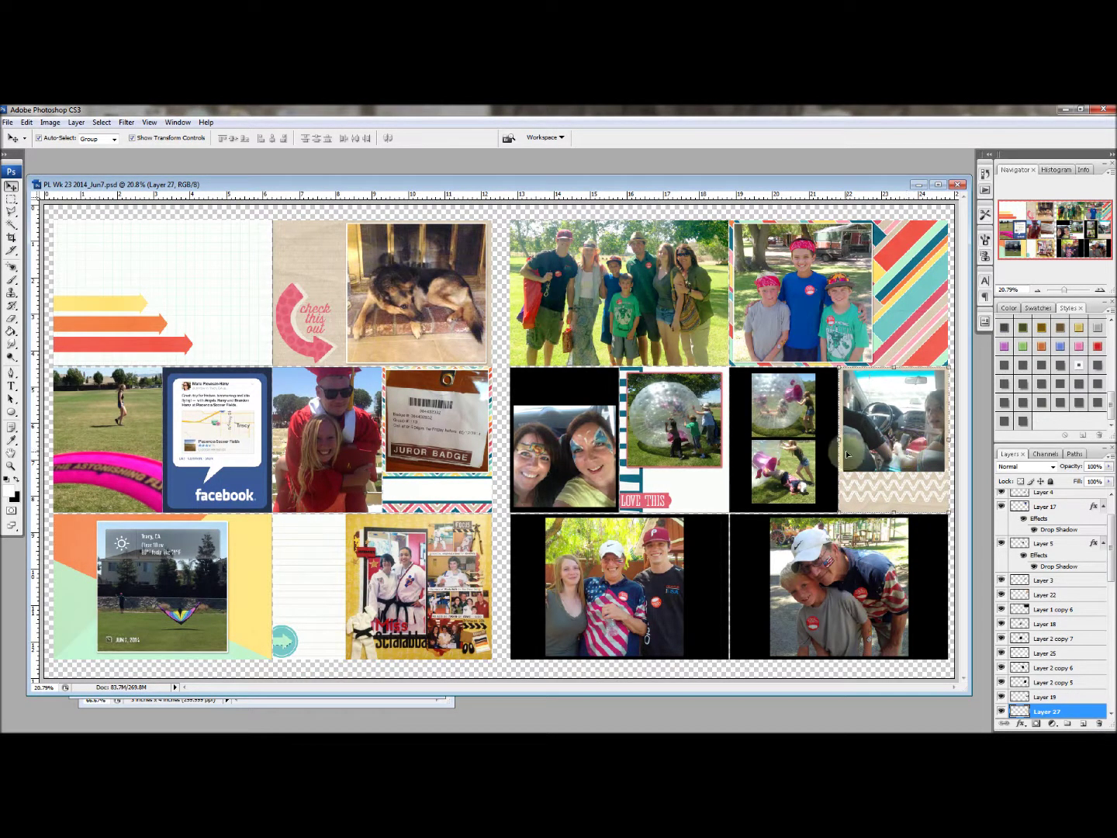
pyautogui.click(908, 425)
pyautogui.click(1005, 365)
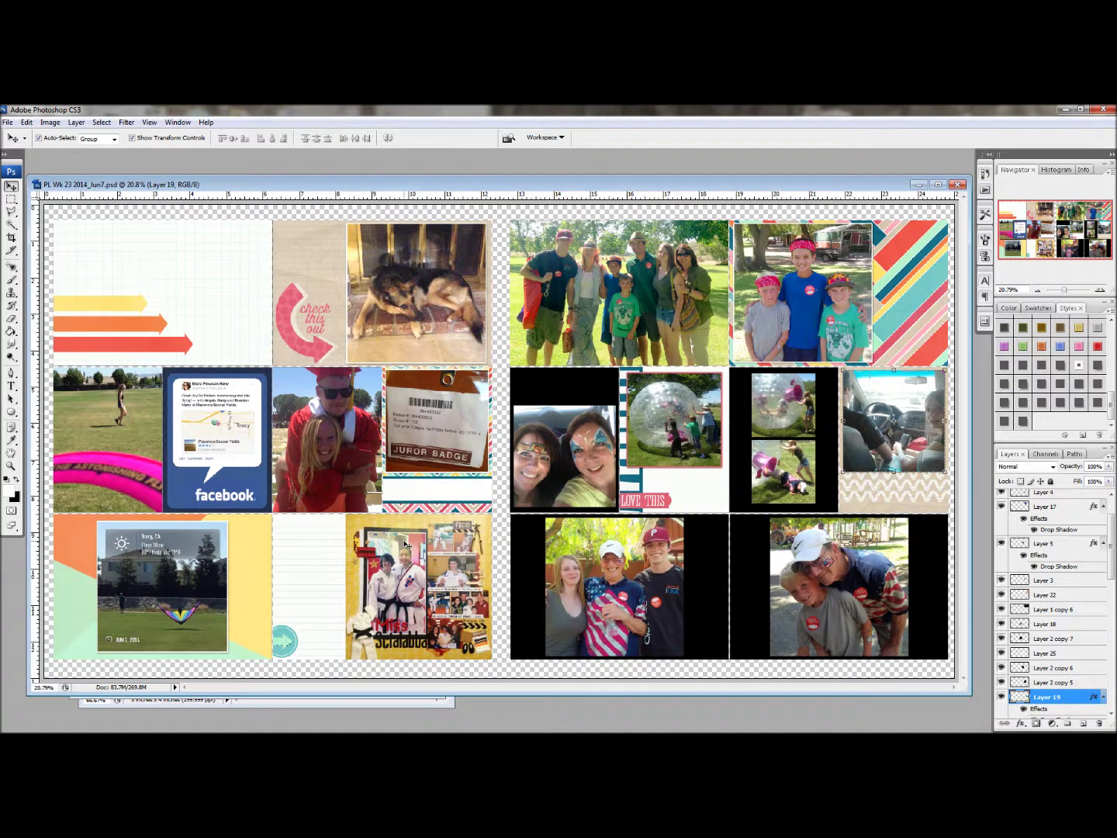
# Scale the juror badge photo to 91.3% and nudge it slightly left on its chevron card.
pyautogui.click(468, 475)
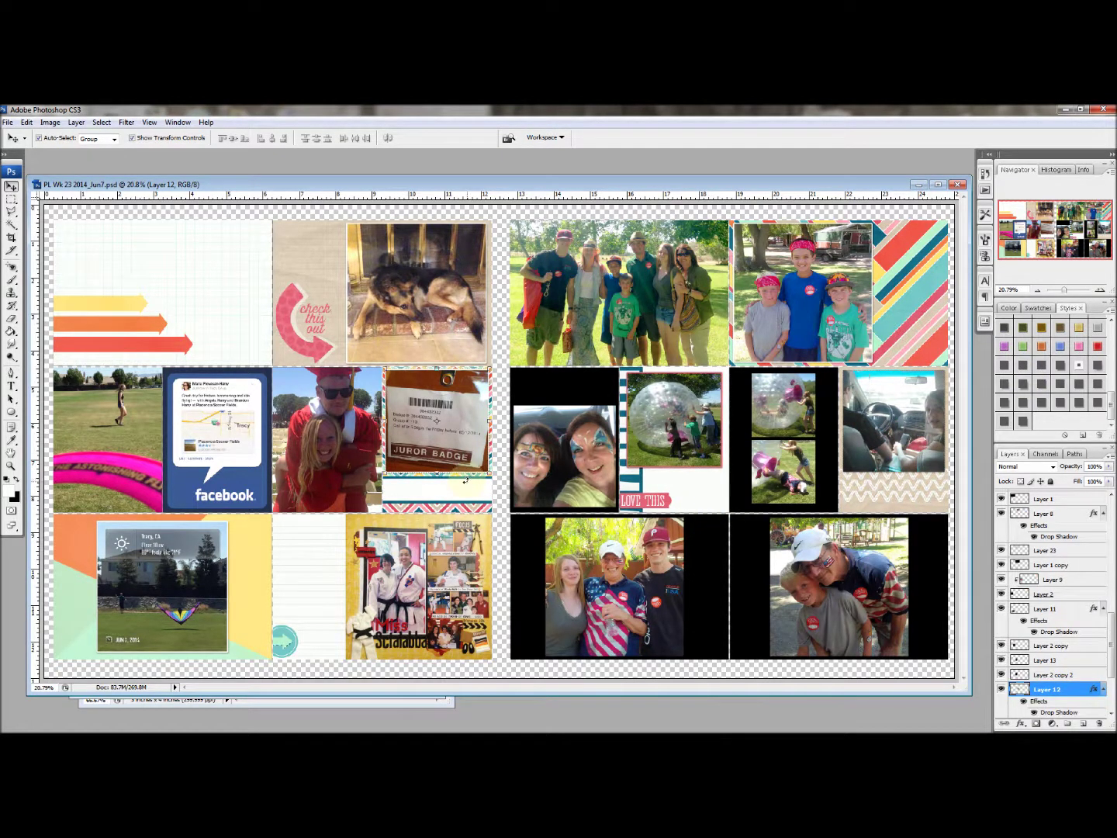
pyautogui.moveTo(489, 473); pyautogui.dragTo(459, 450)
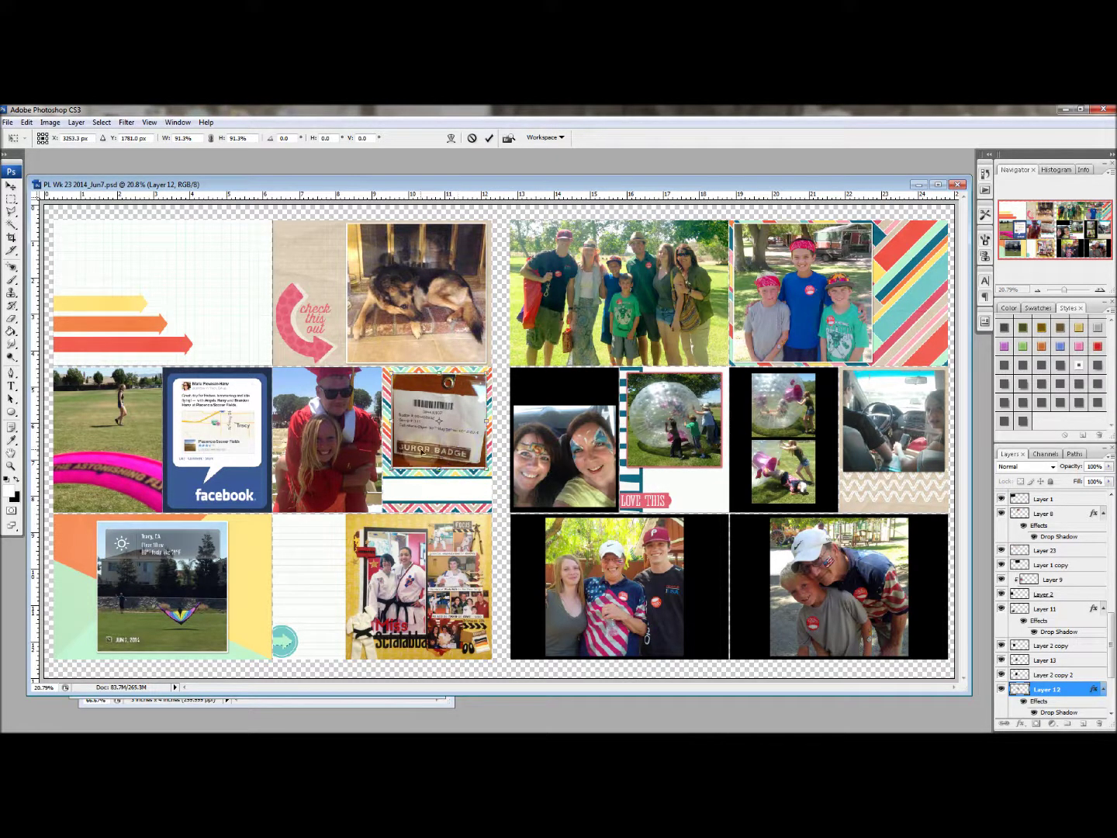
pyautogui.click(489, 137)
pyautogui.press('Left')
pyautogui.press('Left')
pyautogui.press('Left')
pyautogui.press('Left')
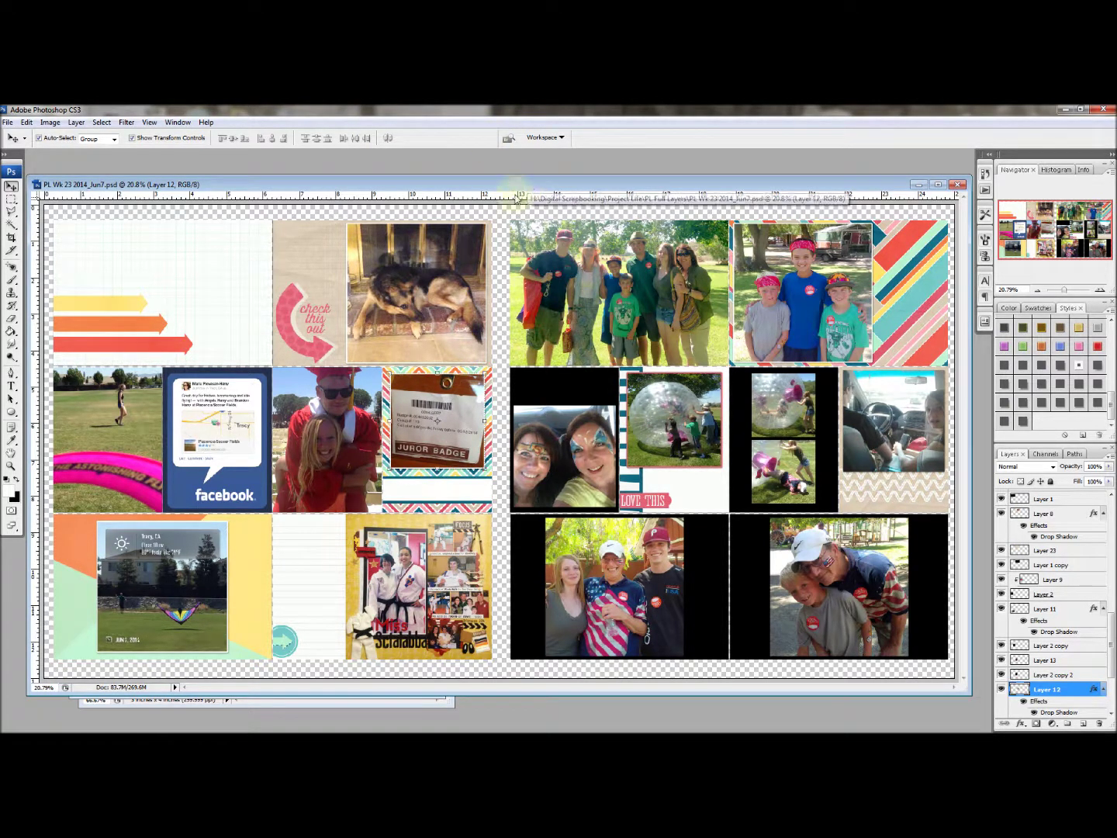
# Place the coral treed-pl14-jun-3x4filler-5 card behind the two stacked inflatable ball photos on the right page.
pyautogui.hotkey('ctrl', 'Tab')
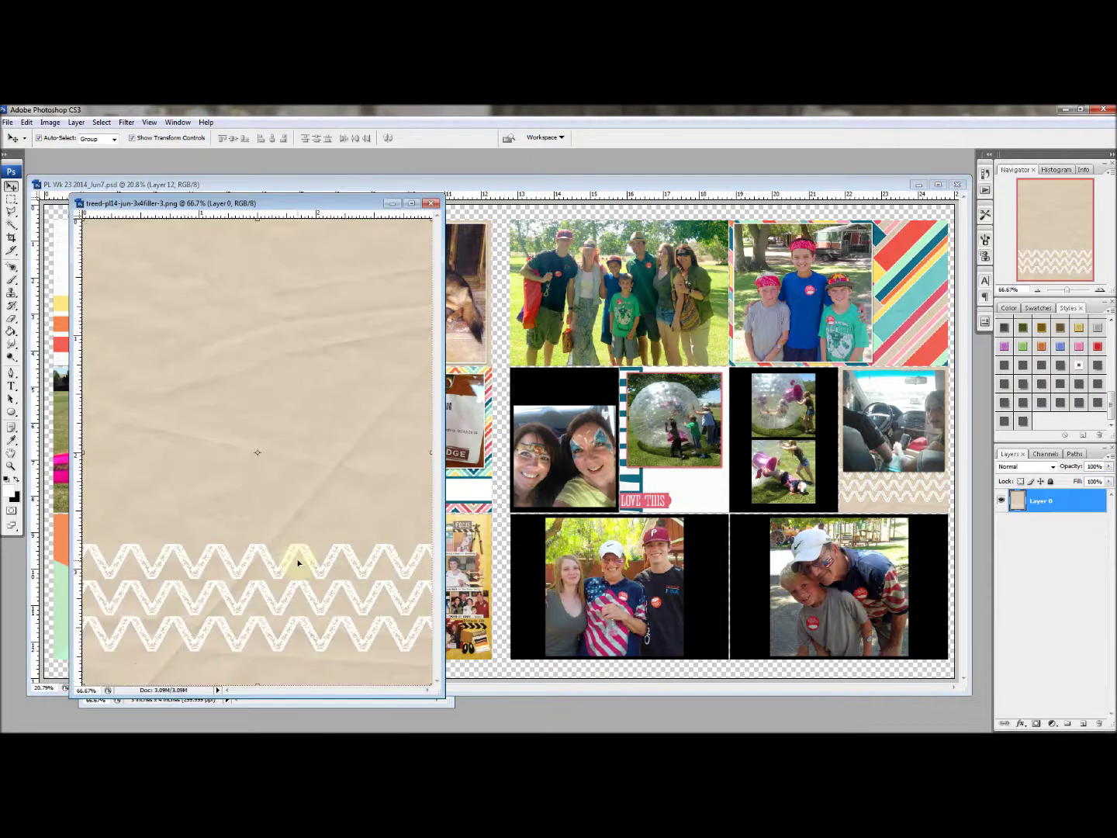
pyautogui.hotkey('ctrl', 'Tab')
pyautogui.hotkey('ctrl', 'Tab')
pyautogui.moveTo(180, 446); pyautogui.dragTo(799, 427)
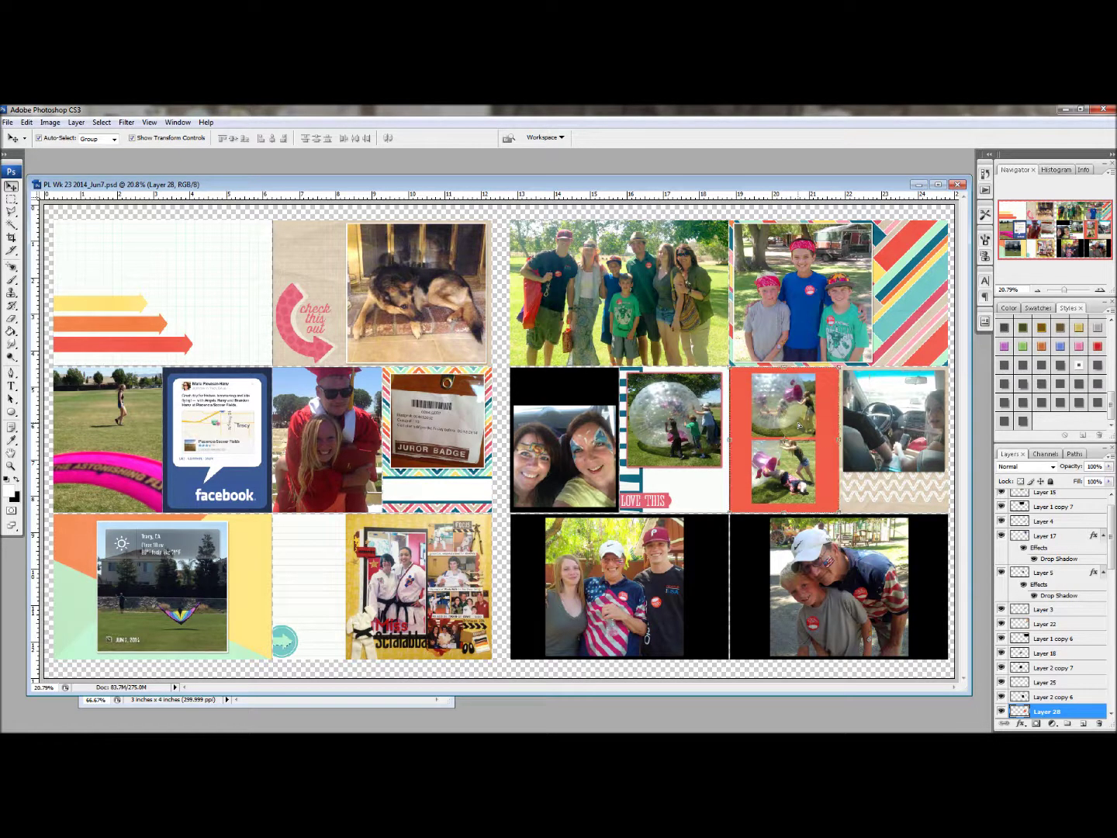
pyautogui.click(1043, 609)
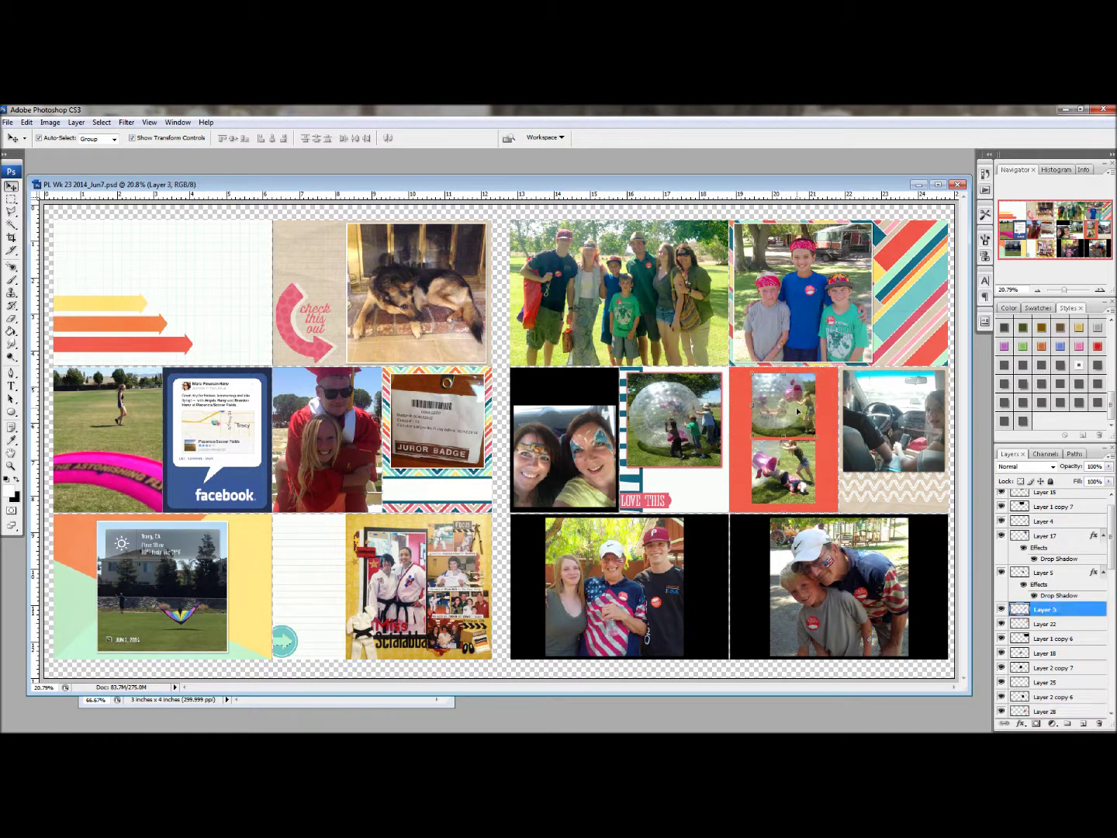
pyautogui.keyDown('shift'); pyautogui.click(1044, 624); pyautogui.keyUp('shift')
pyautogui.click(26, 121)
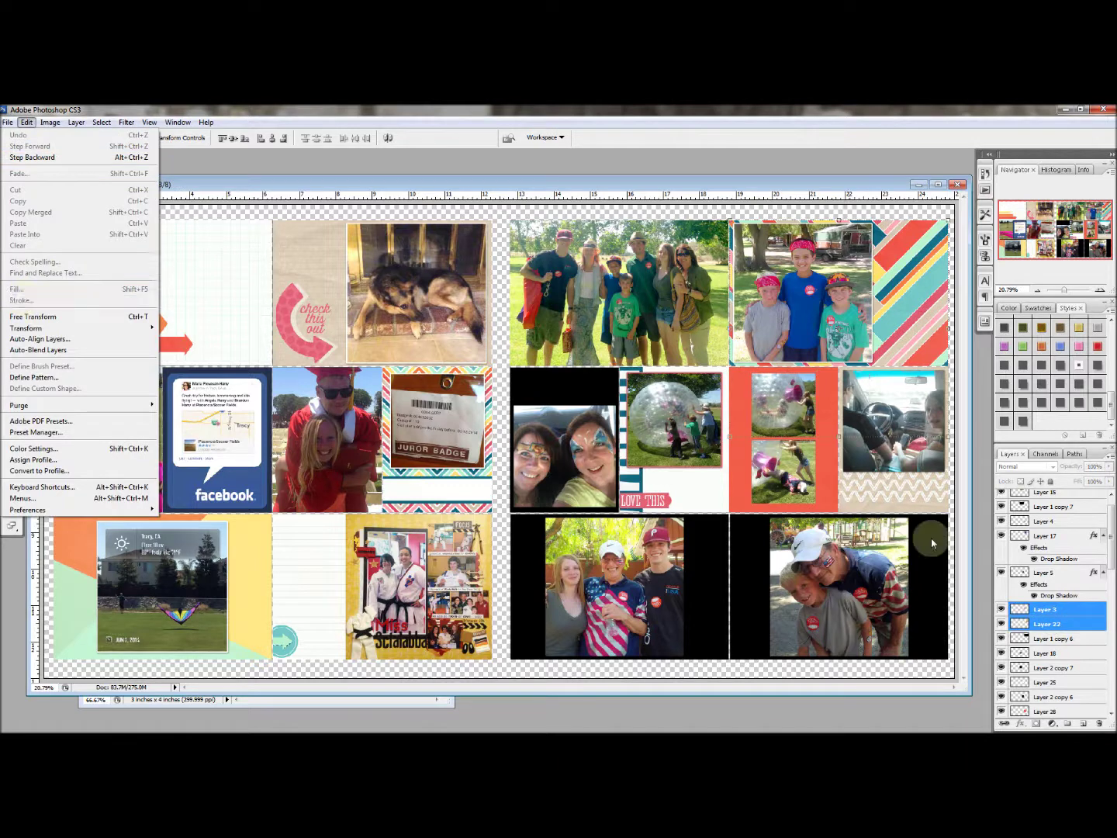
# Outline both stacked photos on the coral card with the off-white 10 px stroke and nudge the lower photo down.
pyautogui.click(1043, 608)
pyautogui.click(27, 121)
pyautogui.click(31, 300)
pyautogui.click(781, 470)
pyautogui.click(26, 122)
pyautogui.click(31, 300)
pyautogui.click(626, 272)
pyautogui.hotkey('shift', 'Down')
pyautogui.hotkey('shift', 'Down')
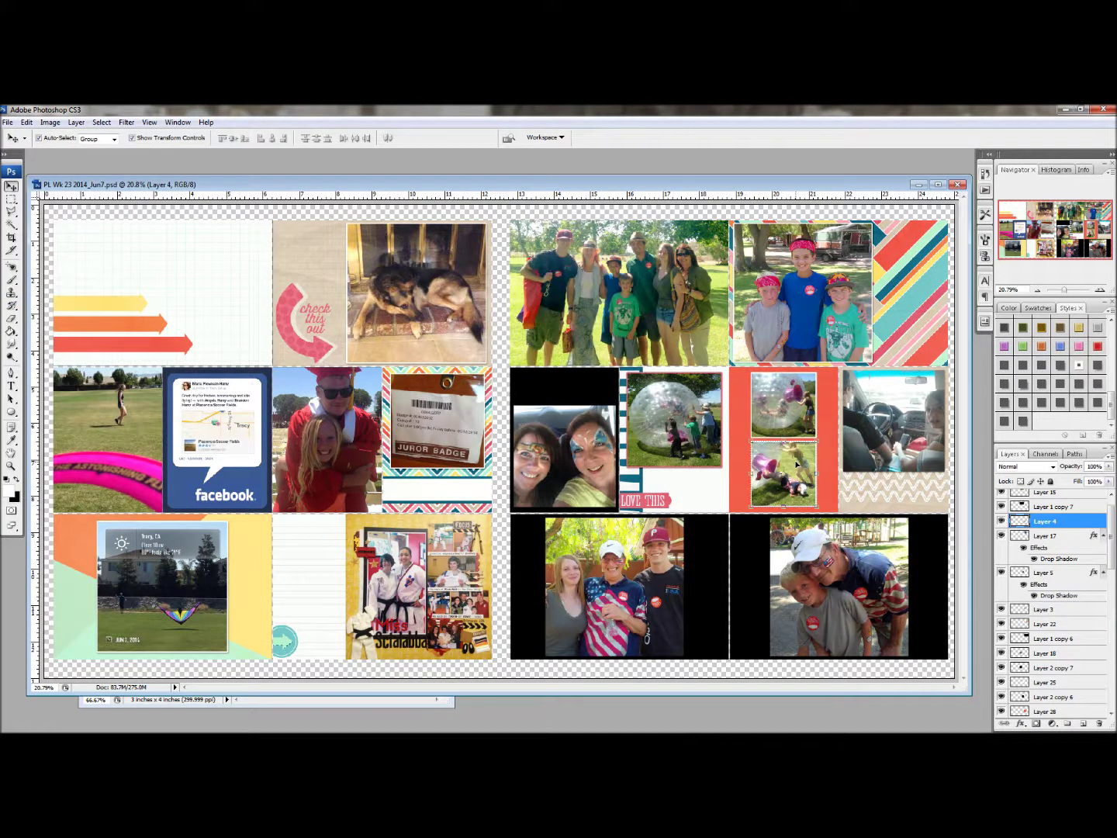
# Add a drop shadow style to the lower and upper photos on the coral card.
pyautogui.click(1023, 423)
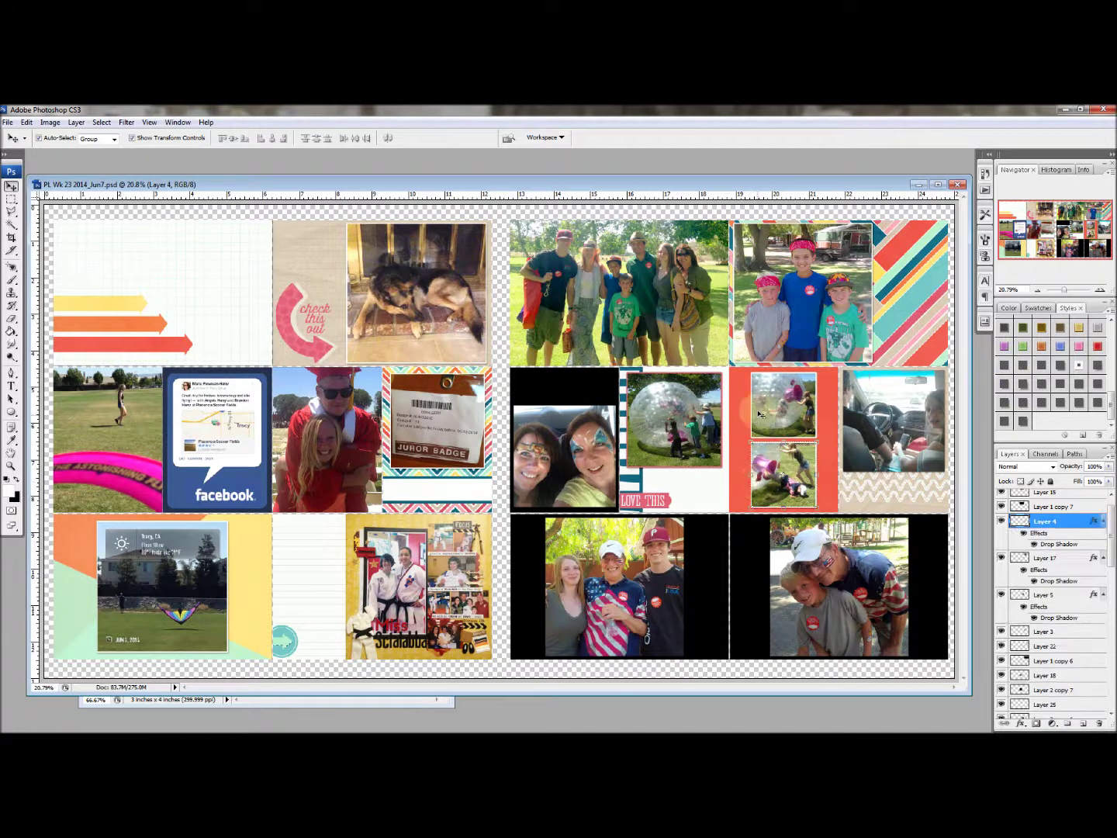
pyautogui.click(758, 411)
pyautogui.click(1023, 423)
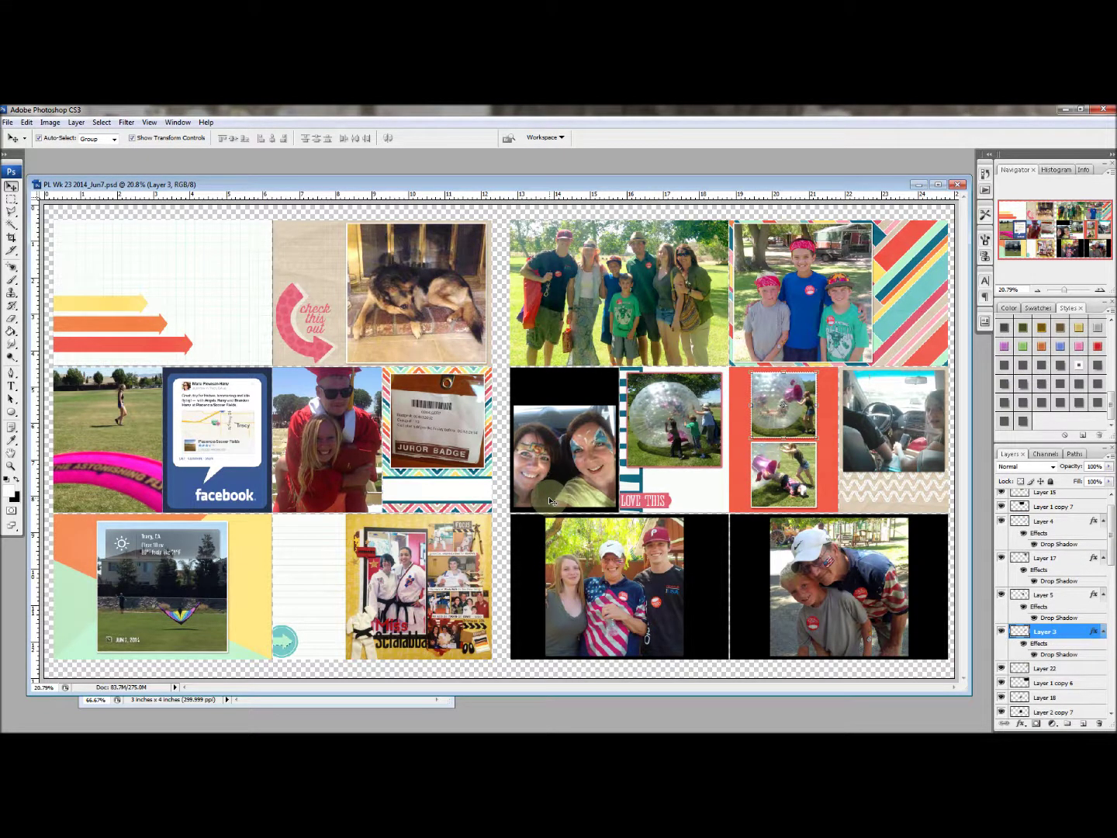
# Select the black placeholder behind the face-paint selfie, close the coral card and open the treed-pl14-jun-3x4journaler-3 card.
pyautogui.click(548, 397)
pyautogui.hotkey('ctrl', 'Tab')
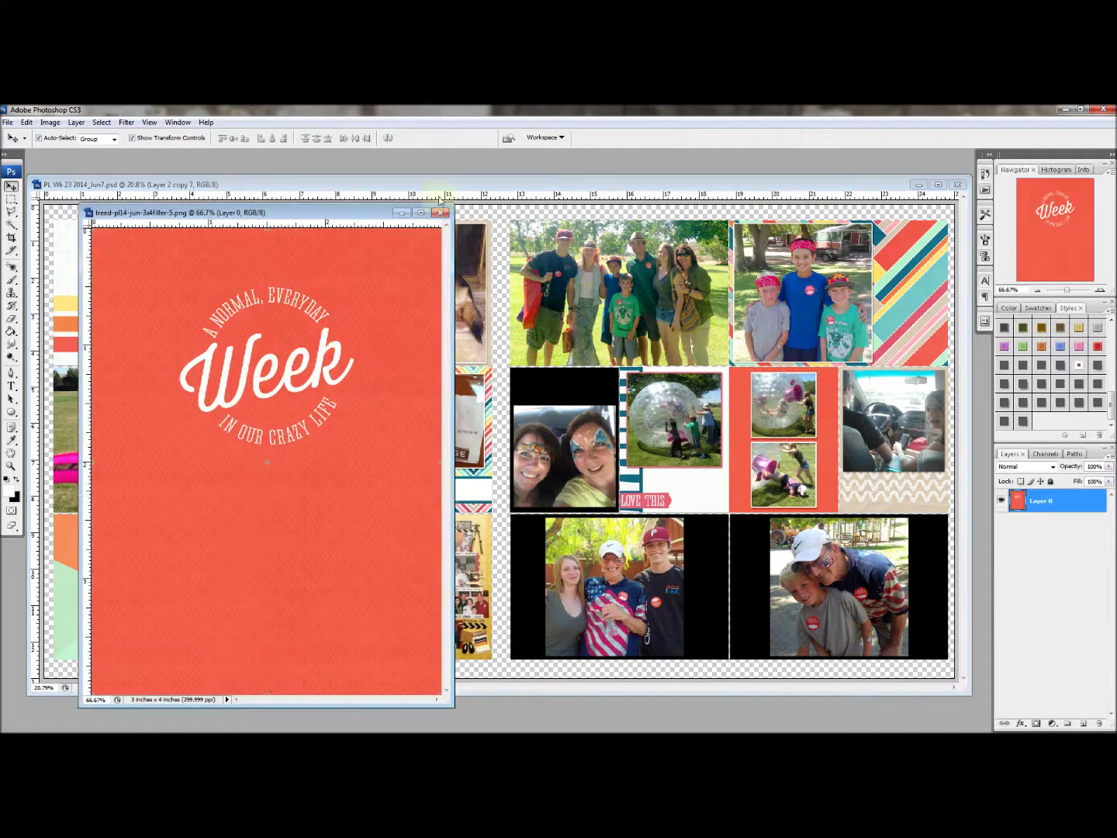
pyautogui.hotkey('ctrl', 'Tab')
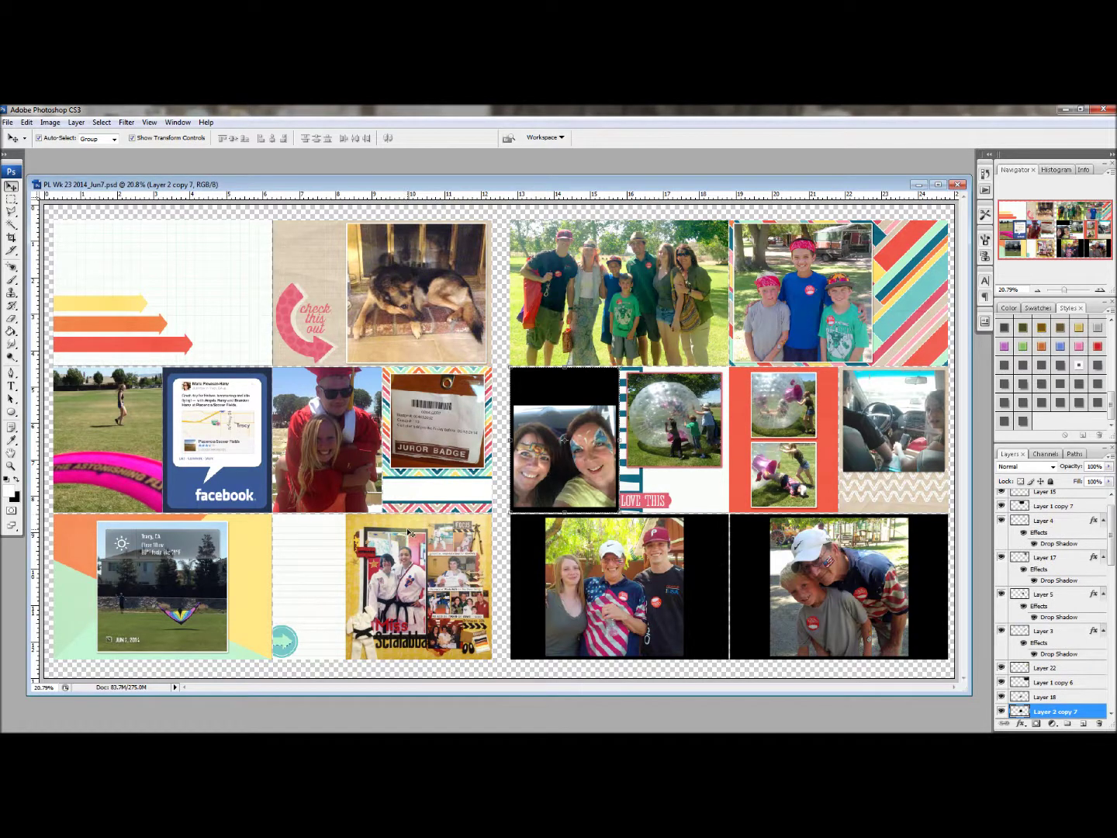
pyautogui.hotkey('alt', 'Tab')
pyautogui.moveTo(691, 457); pyautogui.dragTo(694, 493)
pyautogui.doubleClick(373, 460)
pyautogui.hotkey('ctrl', 'Tab')
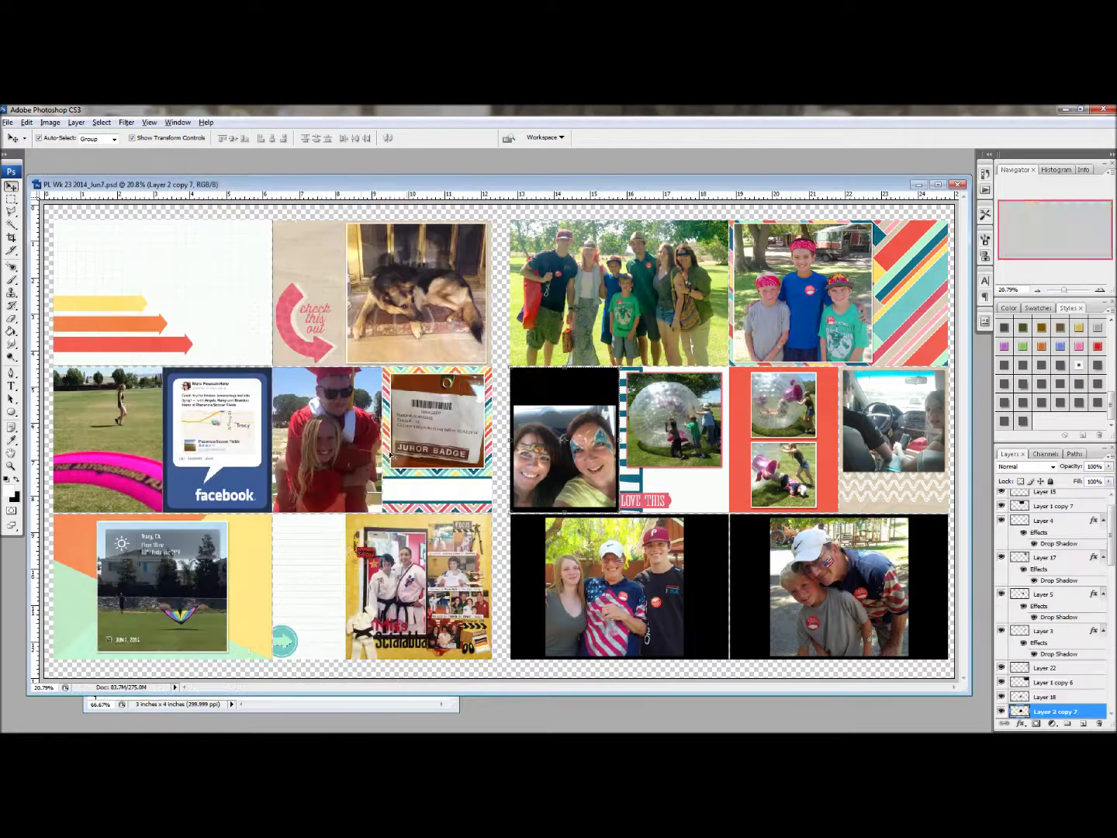
# Place the "THIS HAPPENED" journal card behind the face-paint selfie on the right page and nudge it right.
pyautogui.click(311, 707)
pyautogui.moveTo(380, 582); pyautogui.dragTo(590, 478)
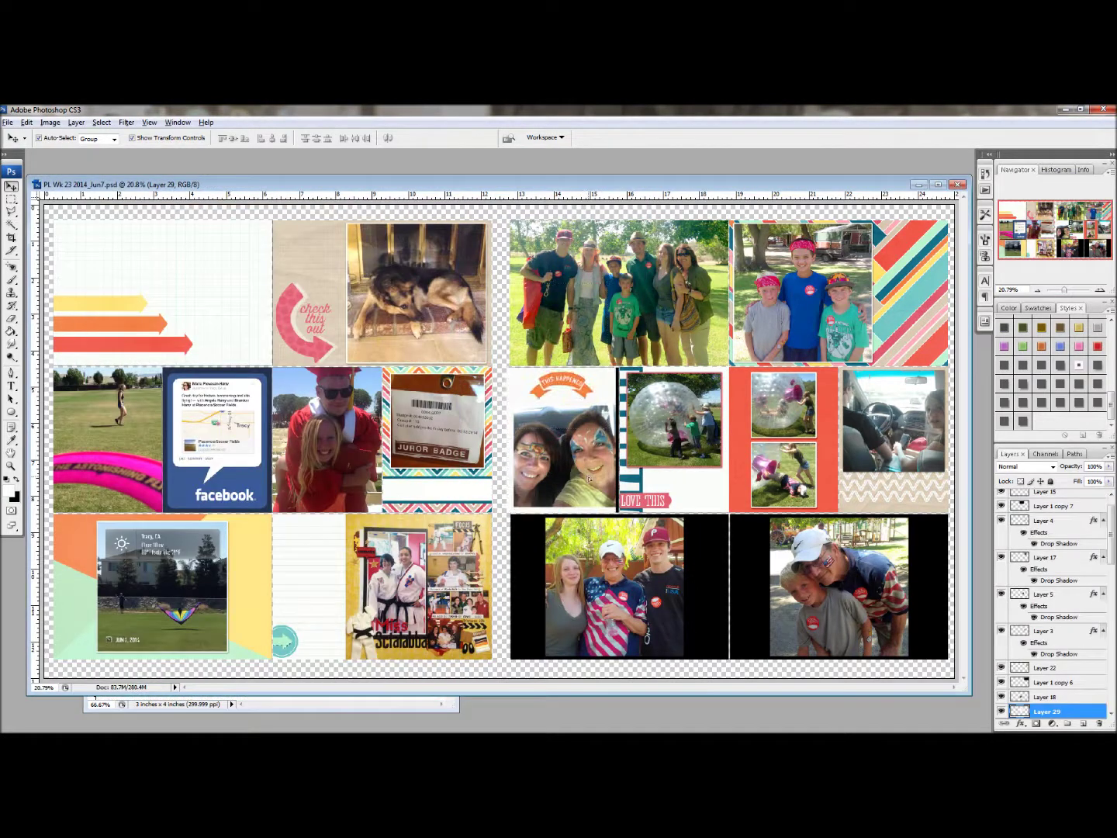
pyautogui.hotkey('shift', 'Right')
pyautogui.hotkey('shift', 'Right')
pyautogui.hotkey('shift', 'Right')
pyautogui.hotkey('shift', 'Right')
pyautogui.hotkey('shift', 'Left')
# Apply the Mommyish - Paper Shadow style to the face-paint selfie and nudge it left and up below the "THIS HAPPENED" banner.
pyautogui.click(580, 466)
pyautogui.click(1003, 367)
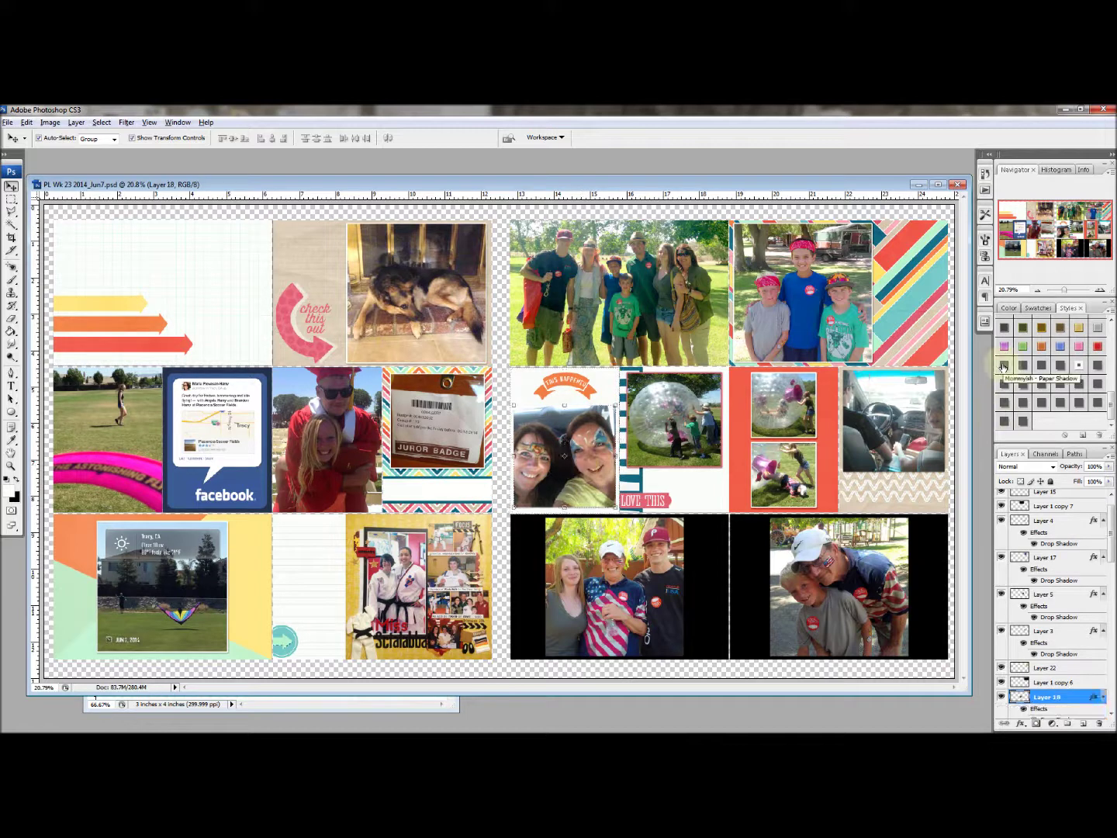
pyautogui.click(578, 436)
pyautogui.hotkey('shift', 'Left')
pyautogui.hotkey('shift', 'Left')
pyautogui.hotkey('shift', 'Left')
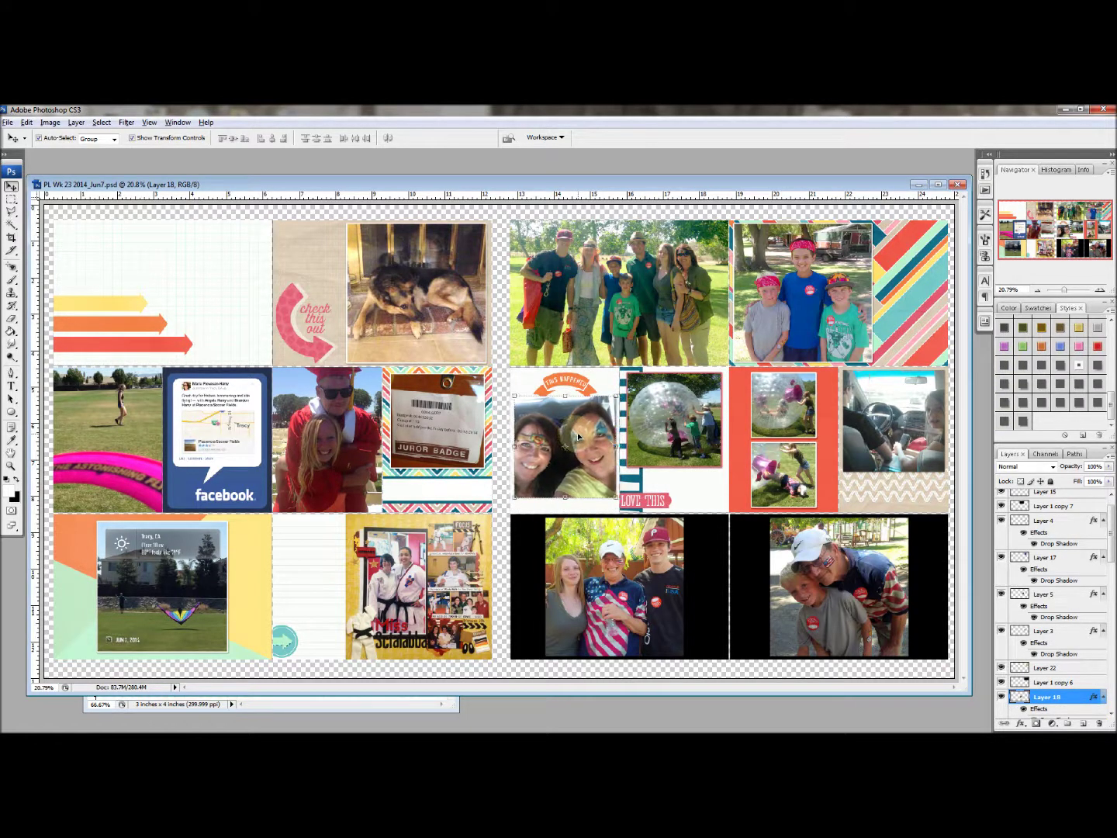
pyautogui.hotkey('shift', 'Up')
pyautogui.hotkey('shift', 'Up')
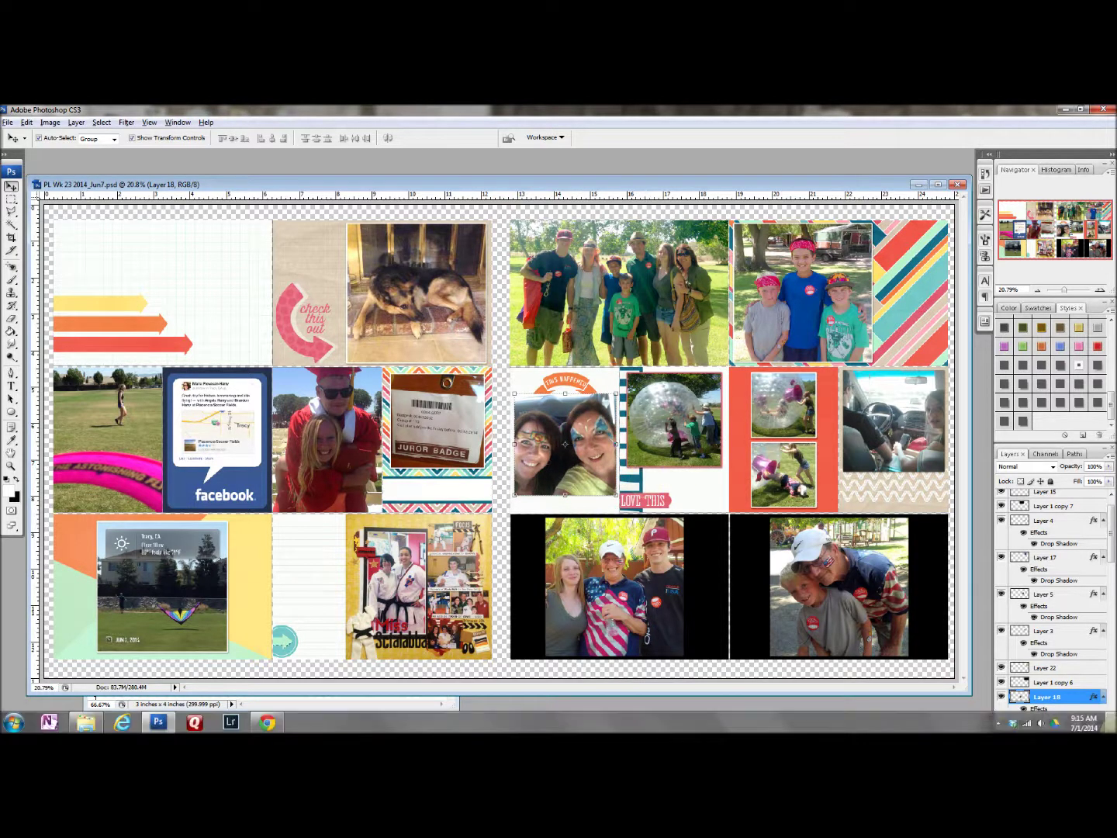
pyautogui.click(998, 723)
pyautogui.rightClick(986, 606)
pyautogui.click(1013, 625)
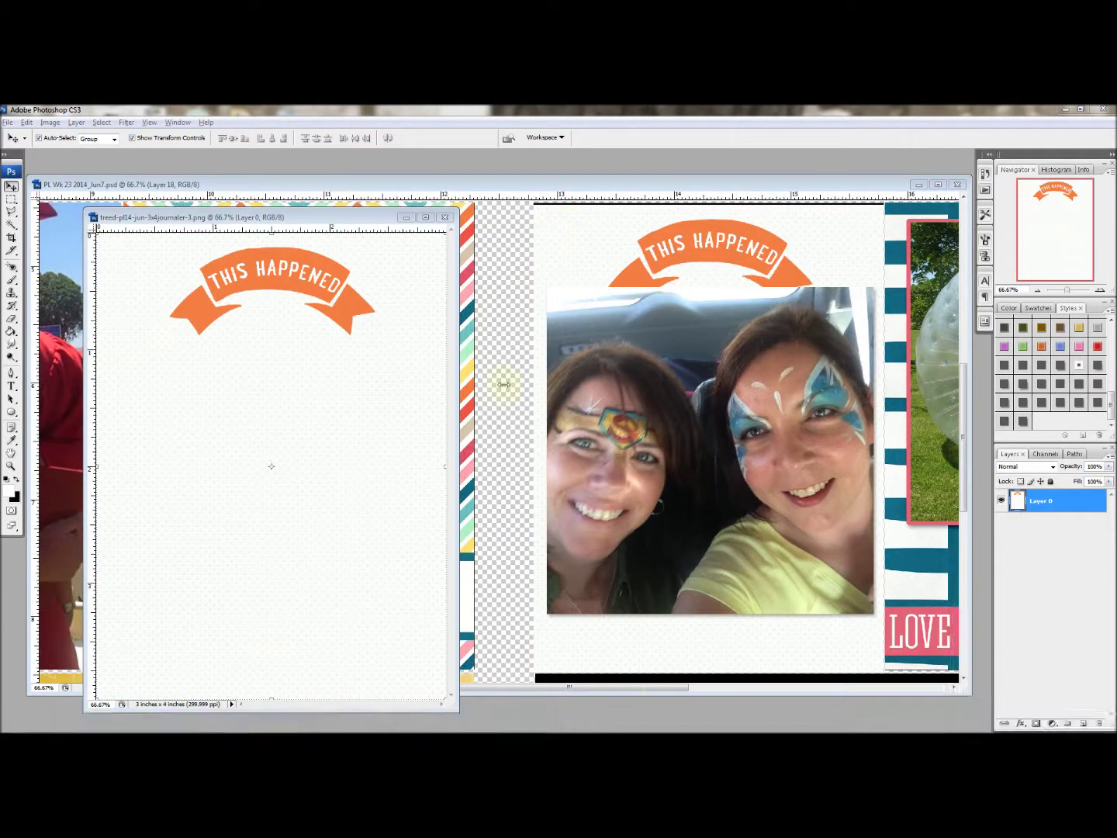
# Add a 10 px black outside stroke at 100% opacity around the face-paint selfie.
pyautogui.click(486, 190)
pyautogui.click(579, 230)
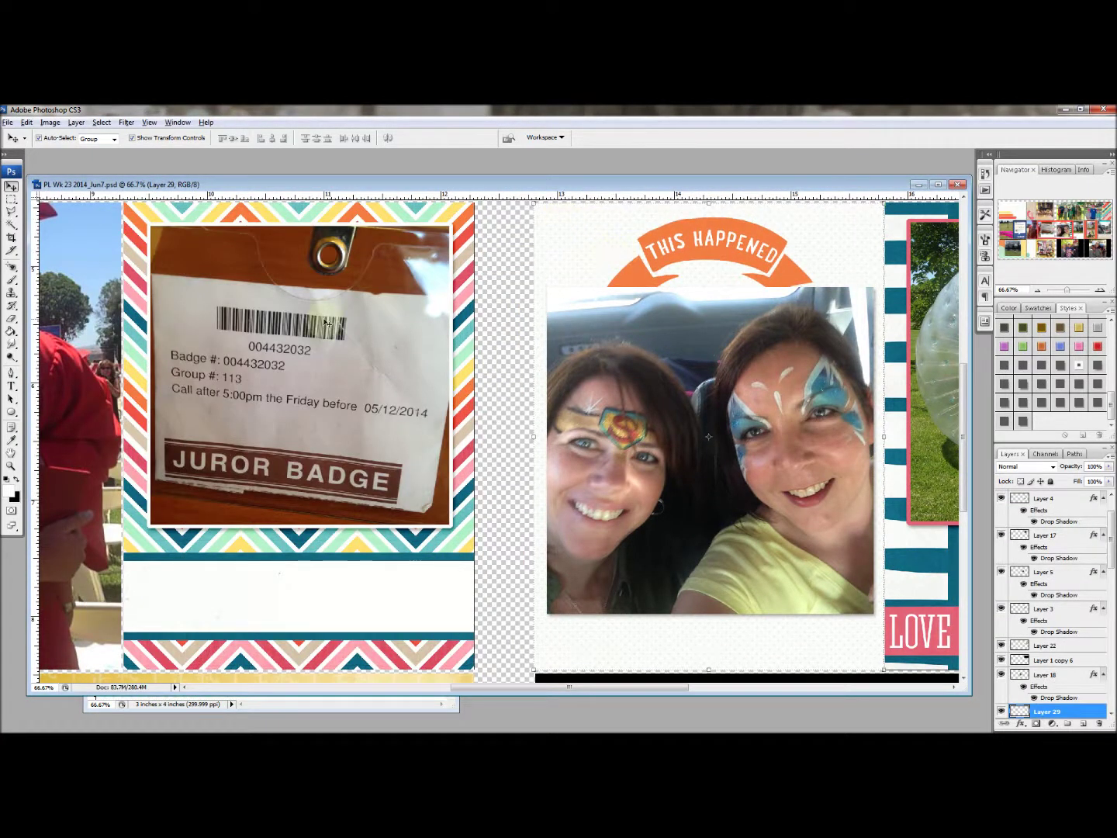
pyautogui.hotkey('ctrl', 'Tab')
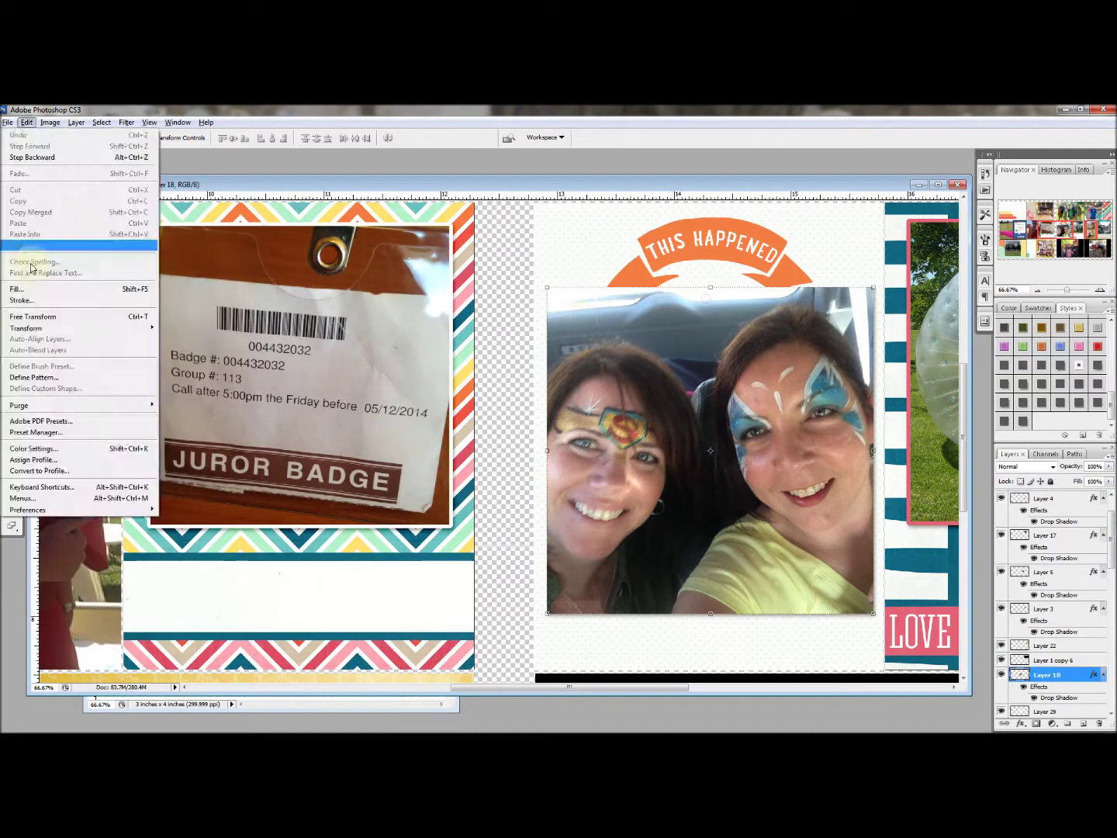
pyautogui.click(47, 292)
pyautogui.click(516, 304)
pyautogui.click(601, 677)
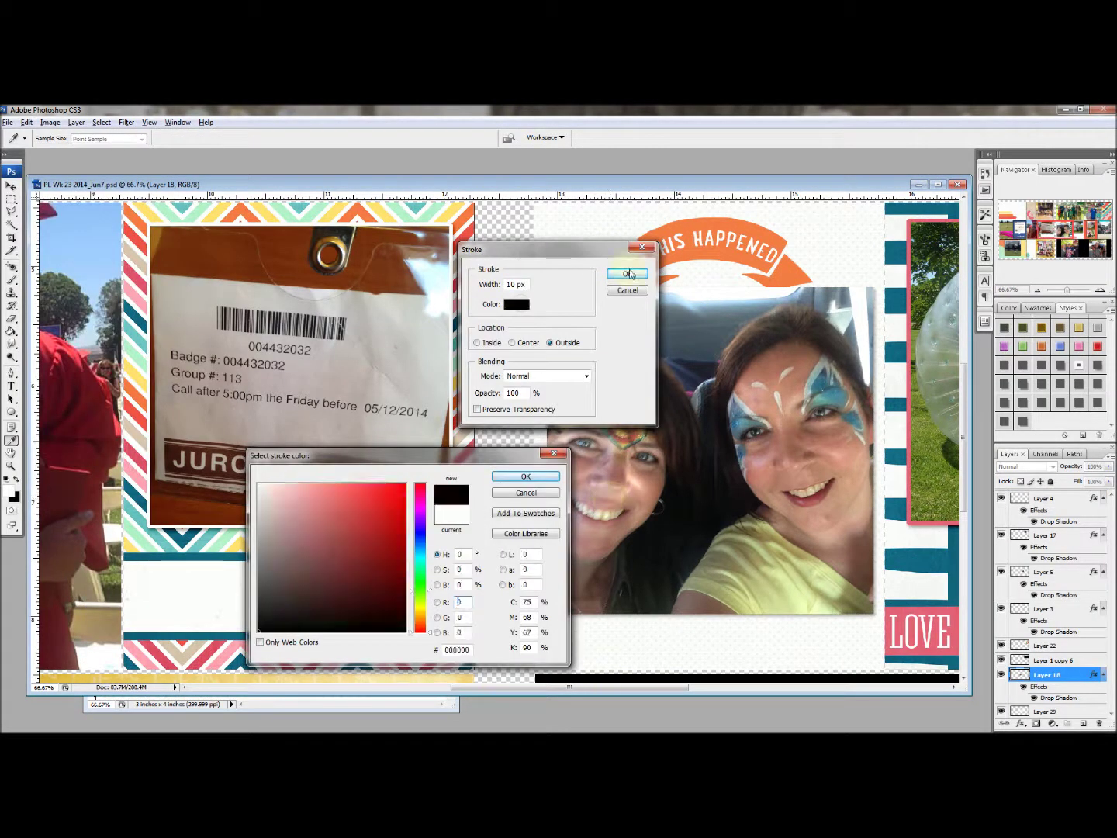
pyautogui.click(525, 476)
pyautogui.click(627, 273)
pyautogui.press('v')
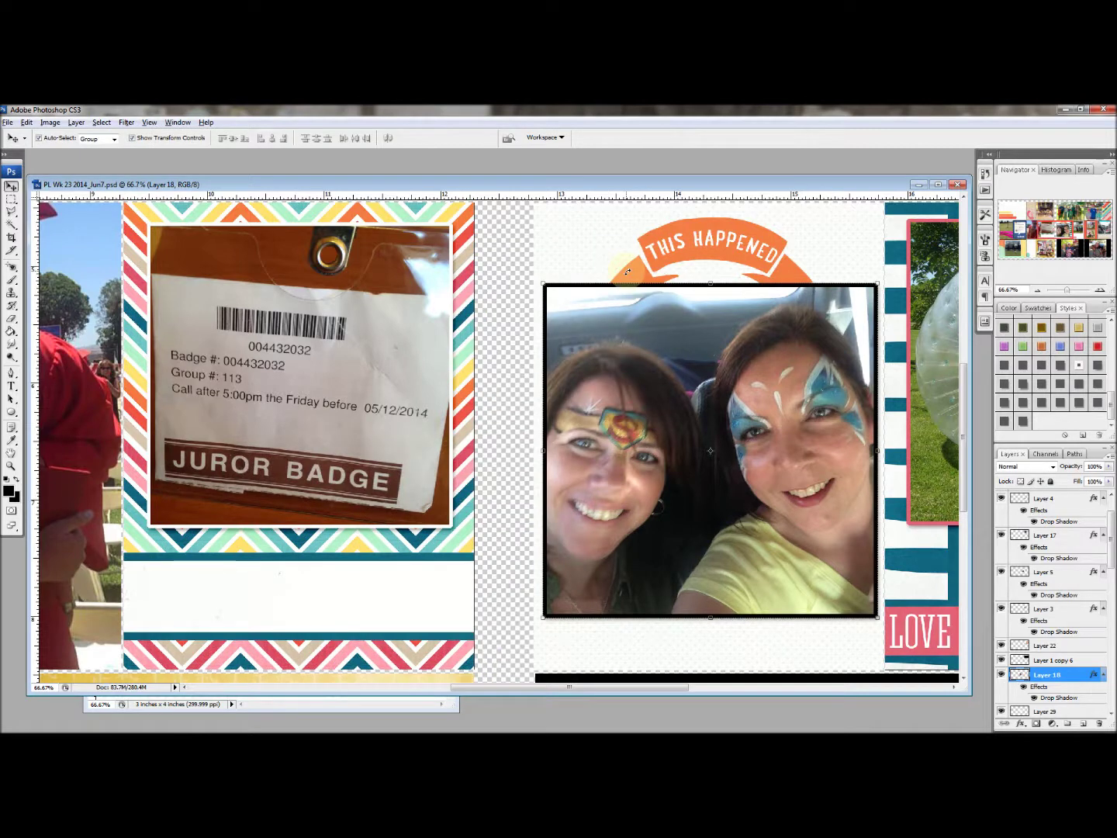
# Isolate the banner's left tail in the journaler-3 card using the Magic Wand in contiguous mode, deleting the rest of the card.
pyautogui.hotkey('ctrl', 'Tab')
pyautogui.rightClick(11, 224)
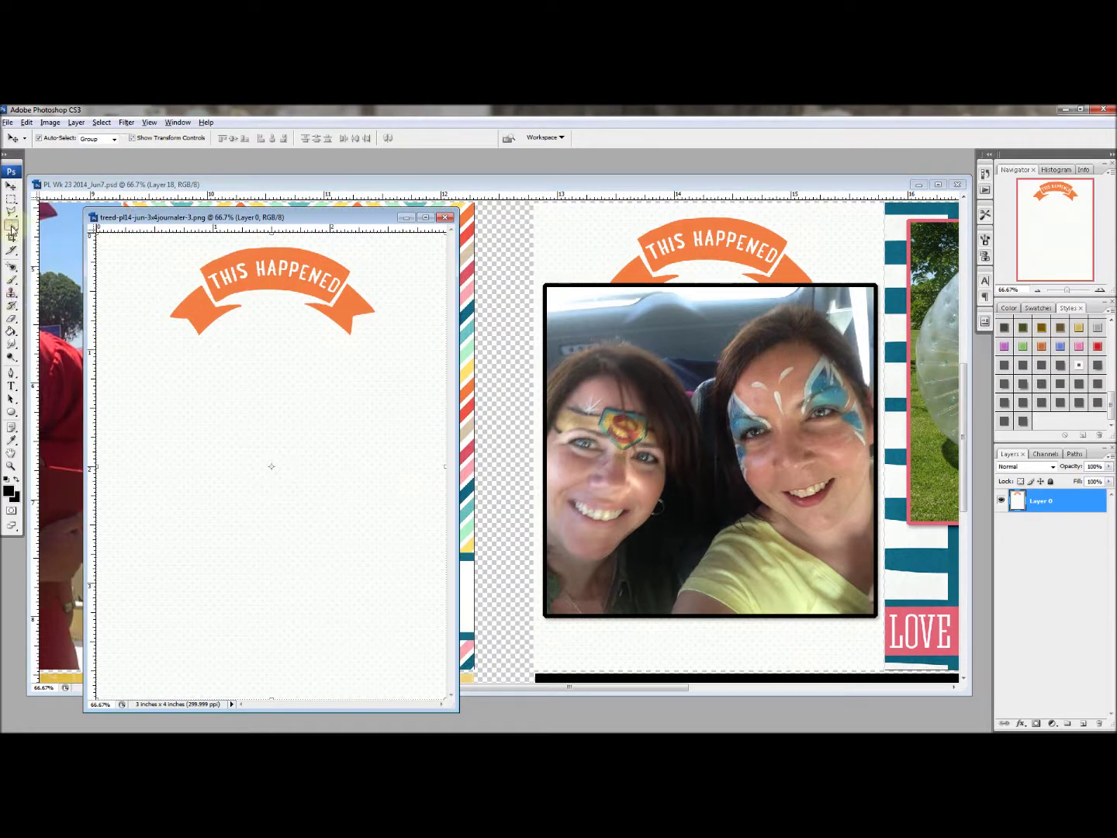
pyautogui.click(46, 241)
pyautogui.click(200, 311)
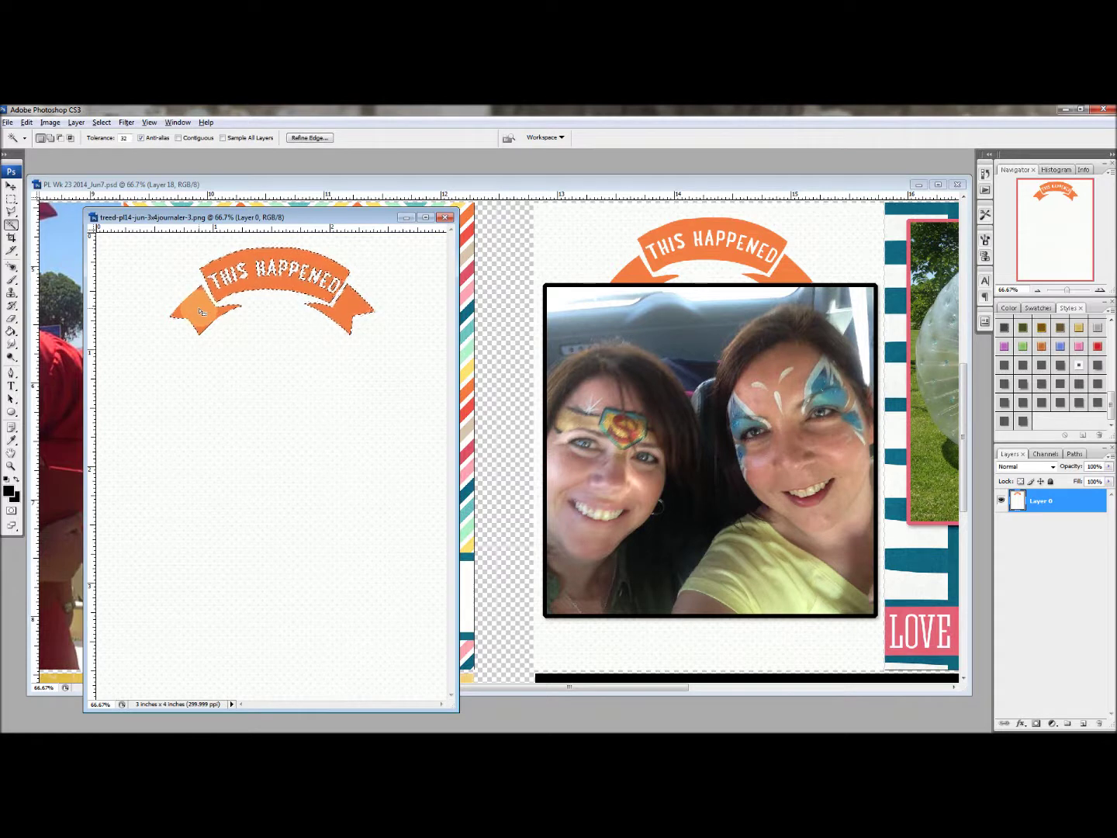
pyautogui.hotkey('ctrl', 'd')
pyautogui.click(141, 138)
pyautogui.click(179, 137)
pyautogui.click(200, 311)
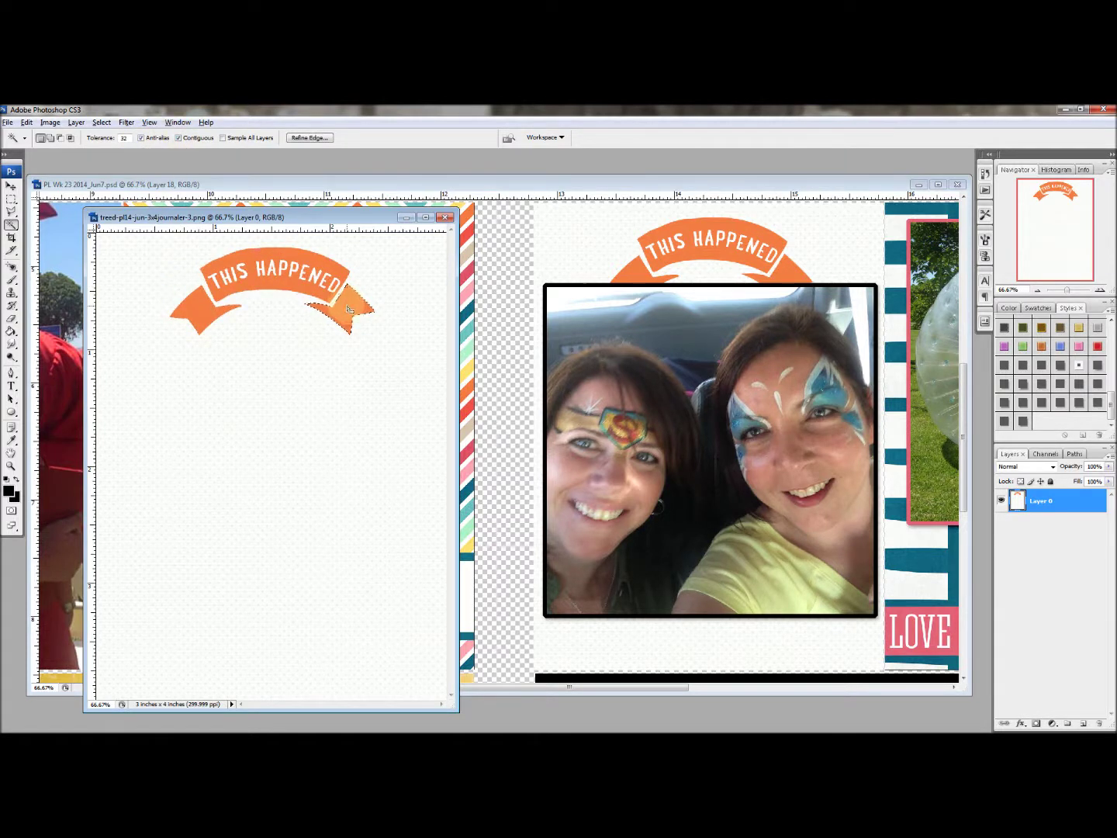
pyautogui.click(101, 122)
pyautogui.click(84, 165)
pyautogui.press('Delete')
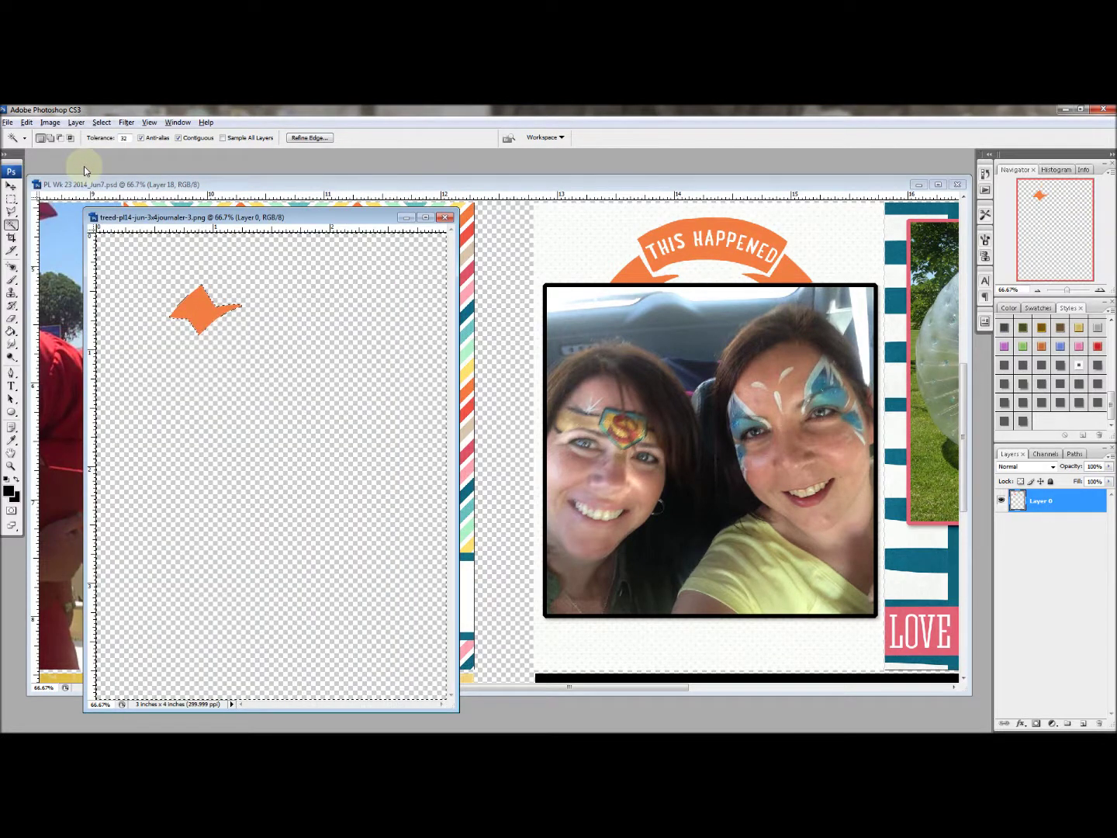
# Place the left ribbon tail over the selfie's top edge in line with the printed banner and apply a drop shadow style.
pyautogui.press('v')
pyautogui.moveTo(199, 307); pyautogui.dragTo(635, 286)
pyautogui.press('Up')
pyautogui.press('Up')
pyautogui.press('Up')
pyautogui.press('Up')
pyautogui.press('Up')
pyautogui.press('Up')
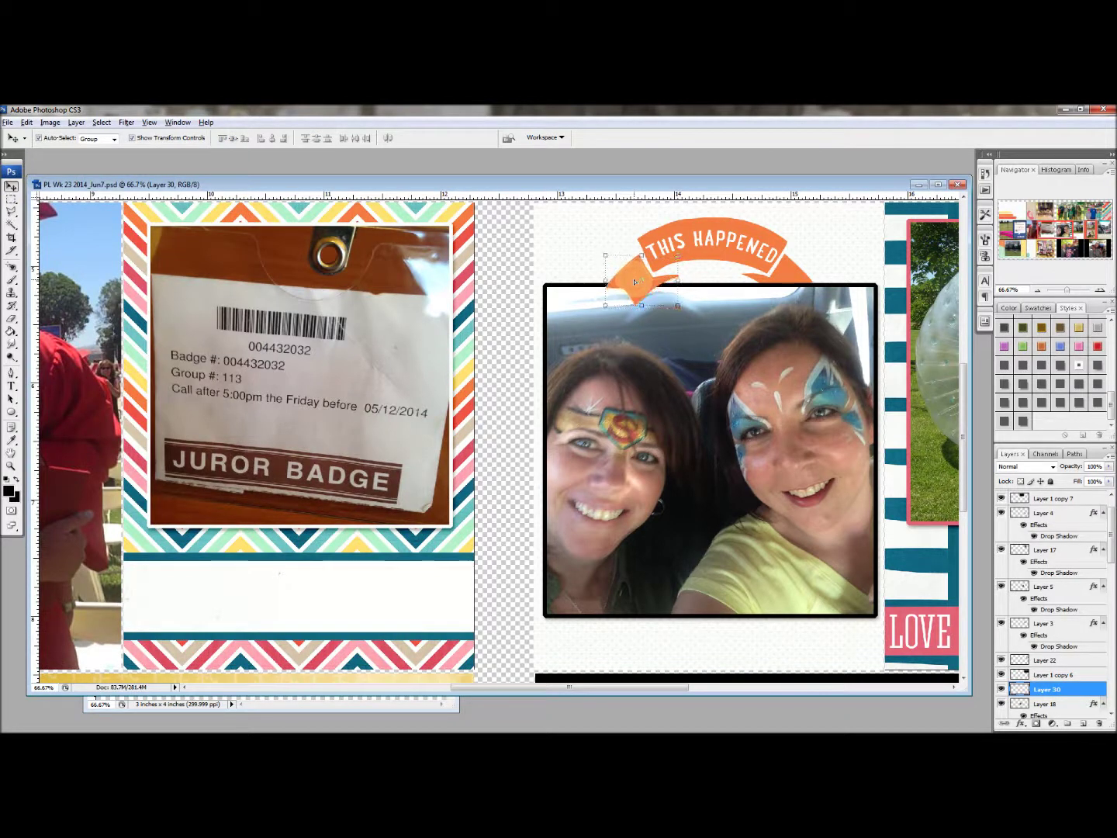
pyautogui.click(1022, 365)
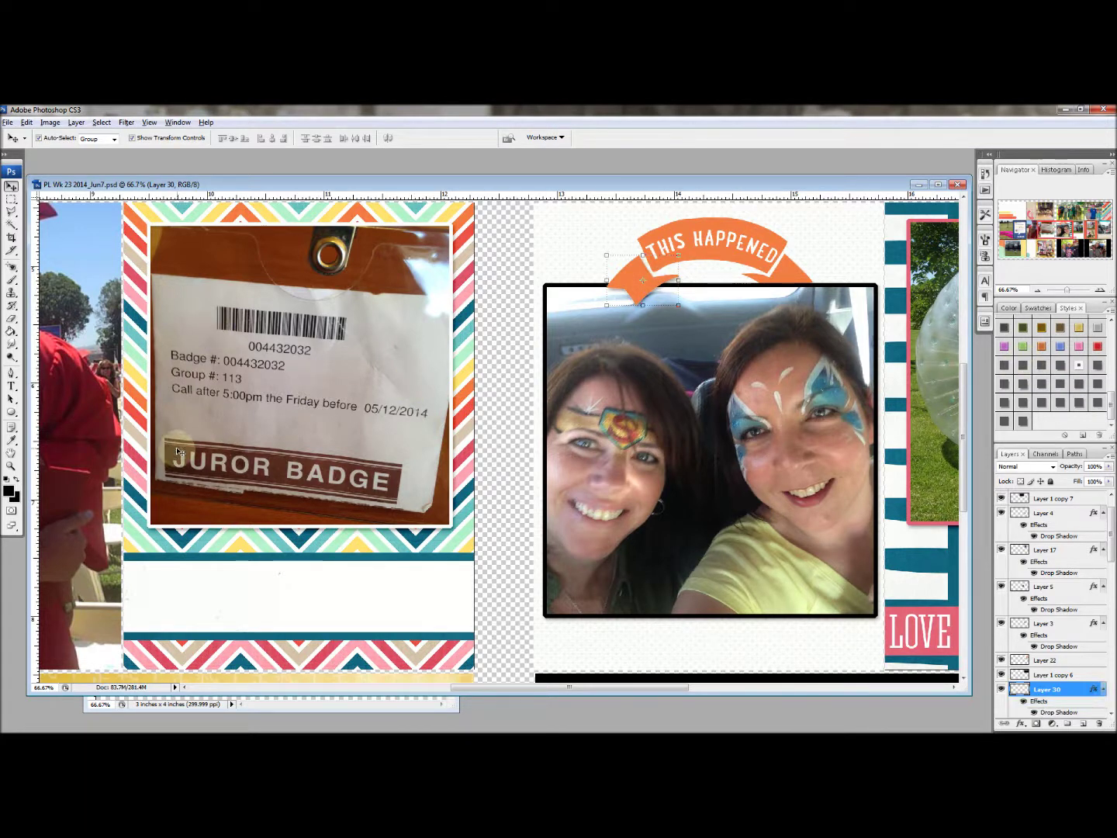
# Restore the journaler-3 card, select the banner's right tail and delete everything around it.
pyautogui.hotkey('ctrl', 'Tab')
pyautogui.hotkey('ctrl', 'z')
pyautogui.hotkey('ctrl', 'd')
pyautogui.press('w')
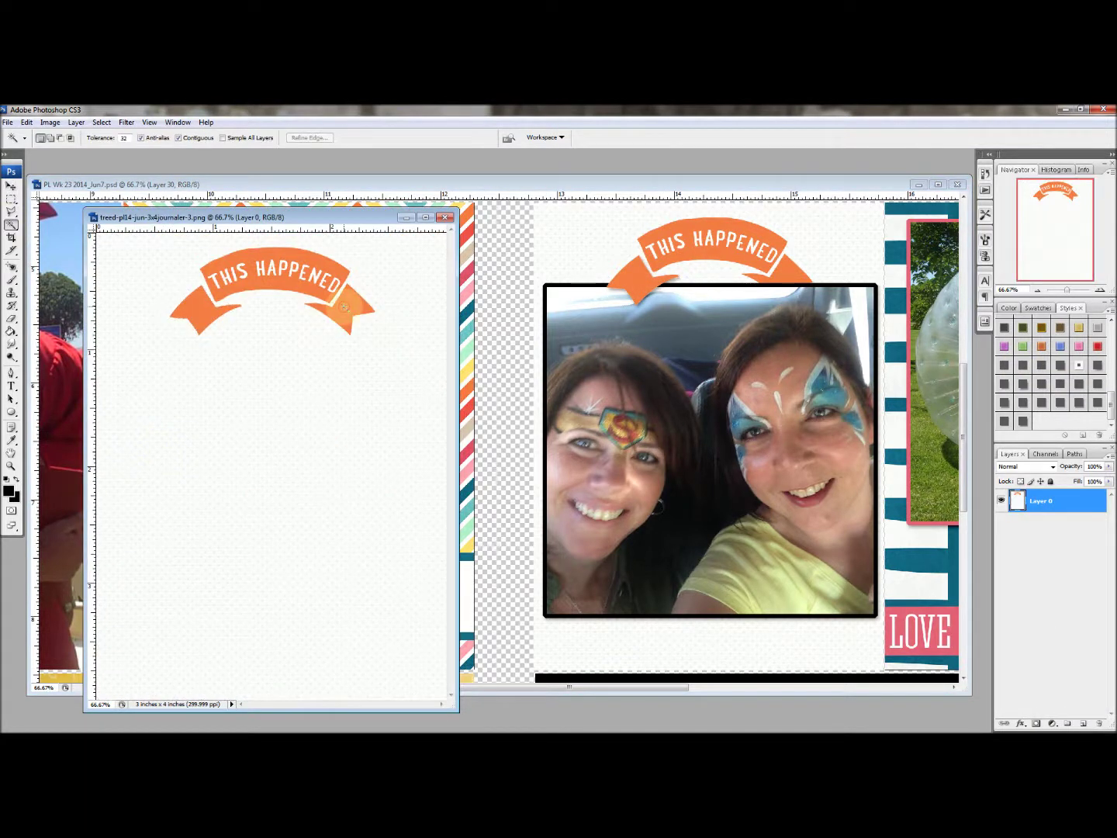
pyautogui.click(351, 310)
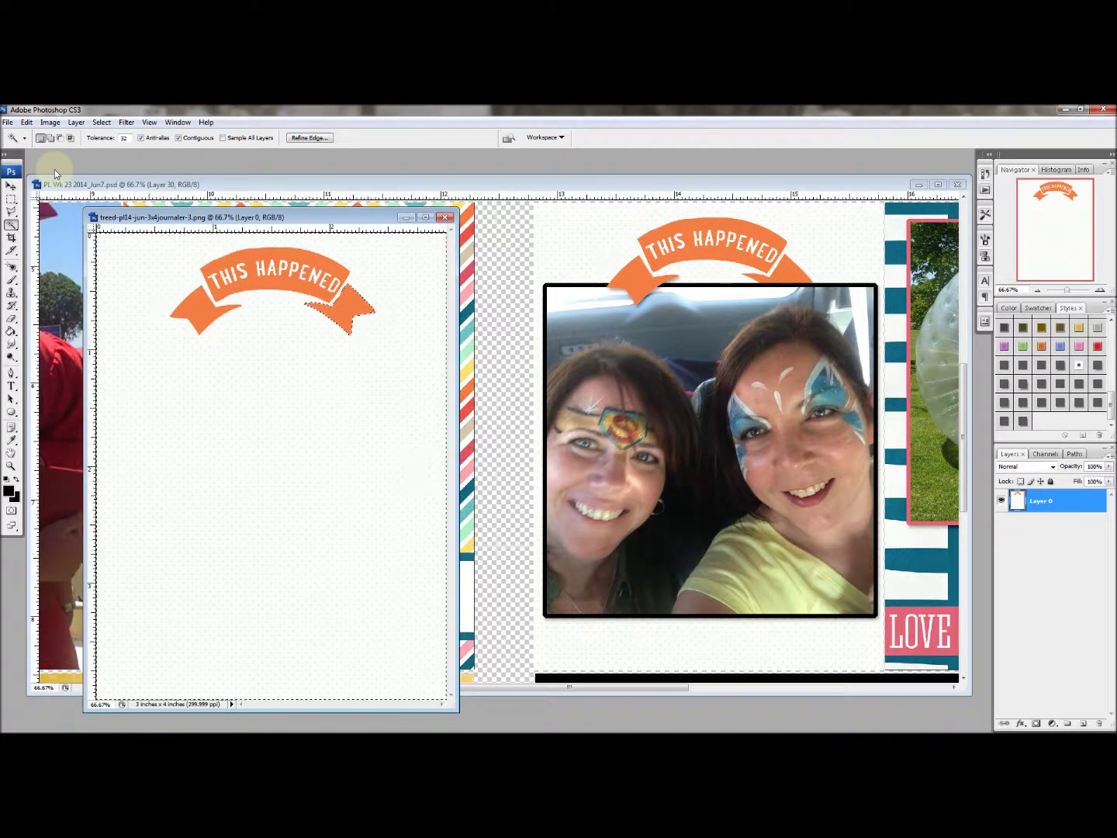
pyautogui.press('Delete')
# Place the right ribbon tail over the selfie's top edge in line with the printed banner and apply a drop shadow style.
pyautogui.press('v')
pyautogui.moveTo(338, 279); pyautogui.dragTo(782, 271)
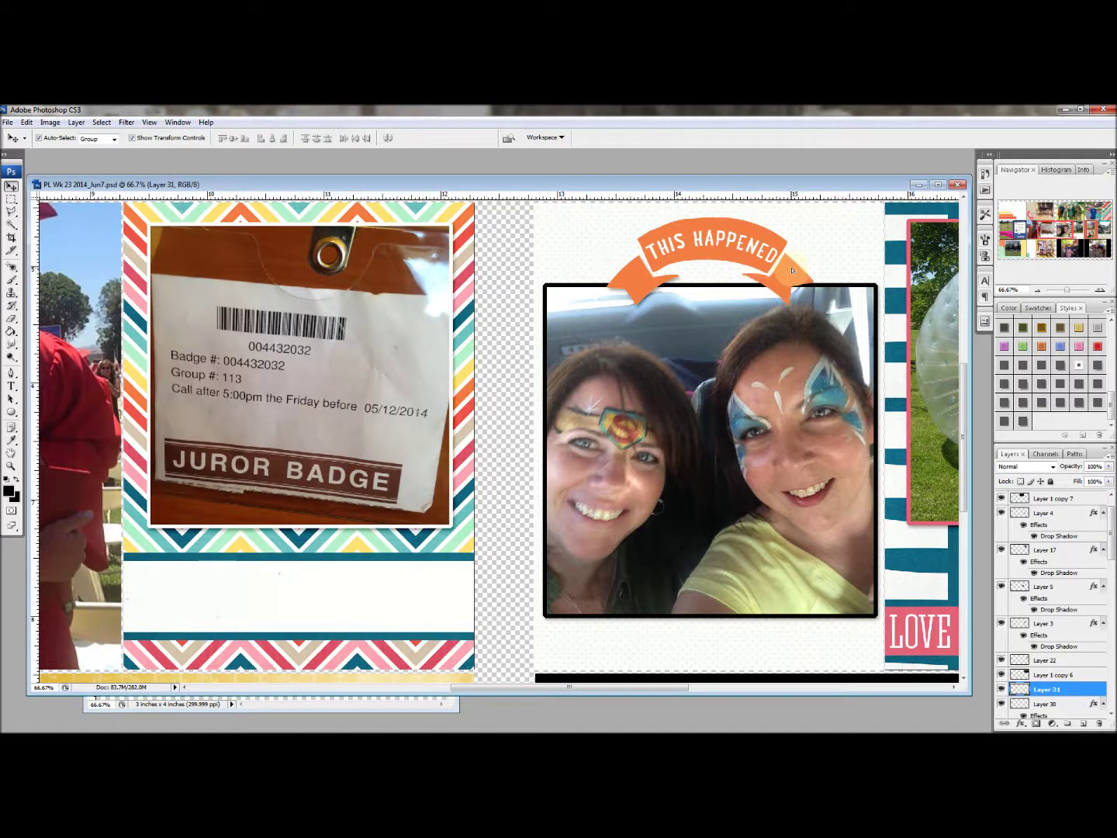
pyautogui.click(1023, 365)
pyautogui.click(708, 356)
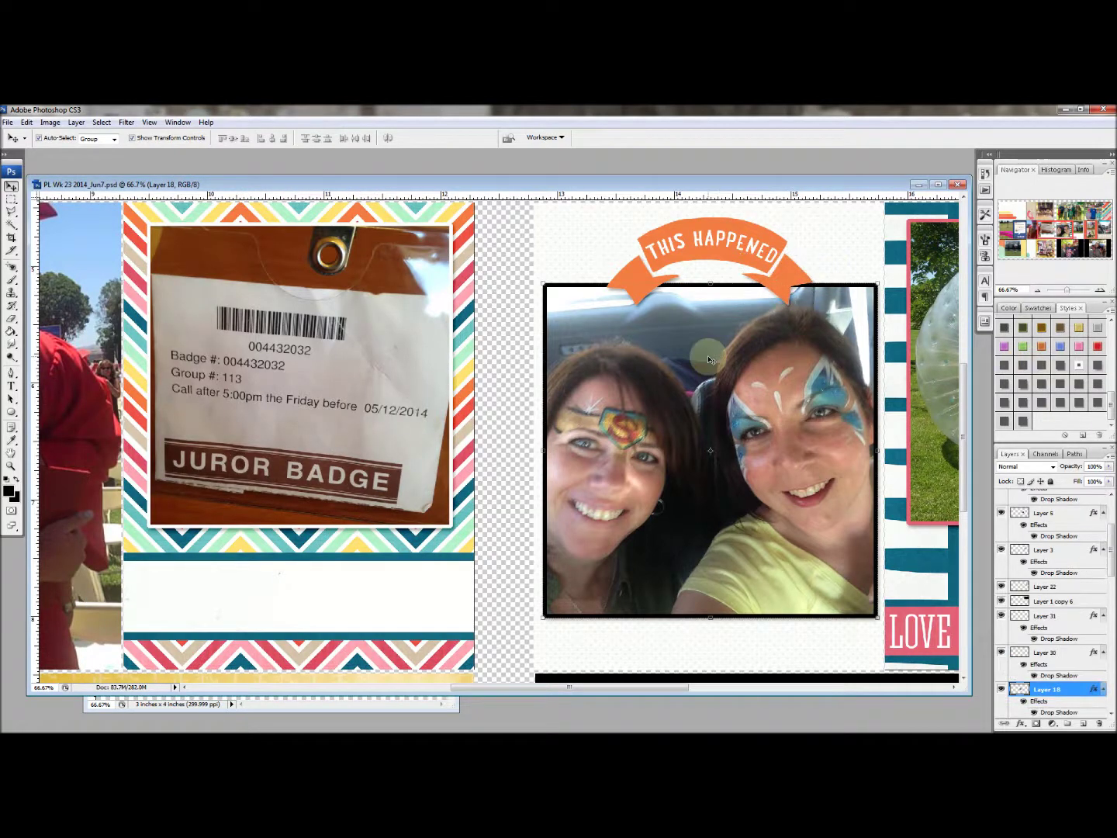
# Delete the part of the overlaid left ribbon tail that lies above the selfie's top edge and clear the selection.
pyautogui.click(627, 272)
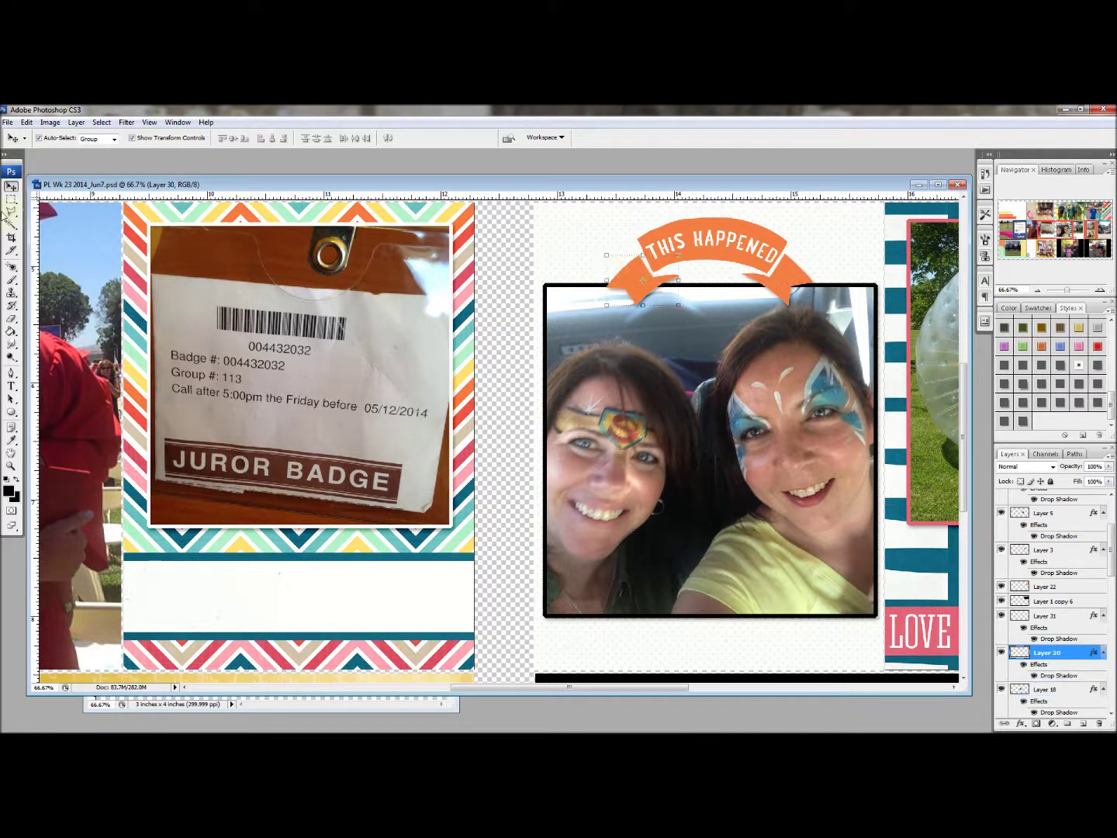
pyautogui.press('m')
pyautogui.moveTo(607, 252); pyautogui.dragTo(684, 285)
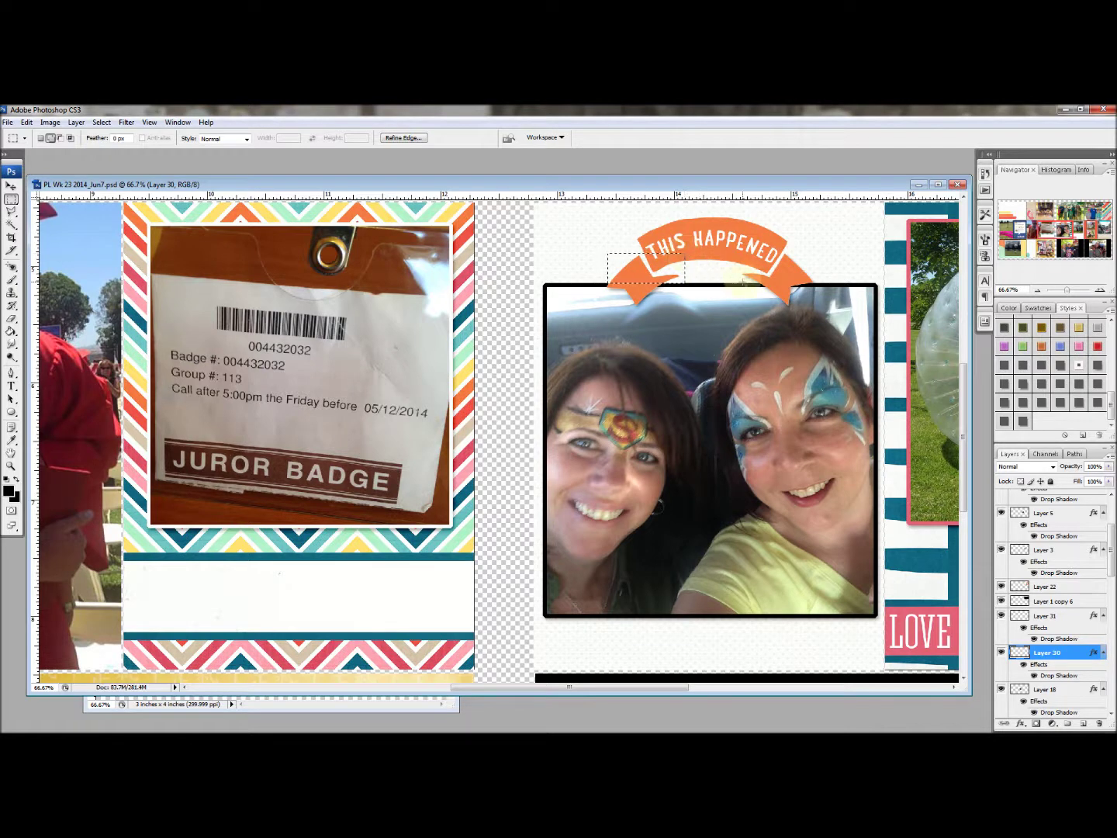
pyautogui.moveTo(743, 283); pyautogui.dragTo(840, 265)
pyautogui.click(655, 299)
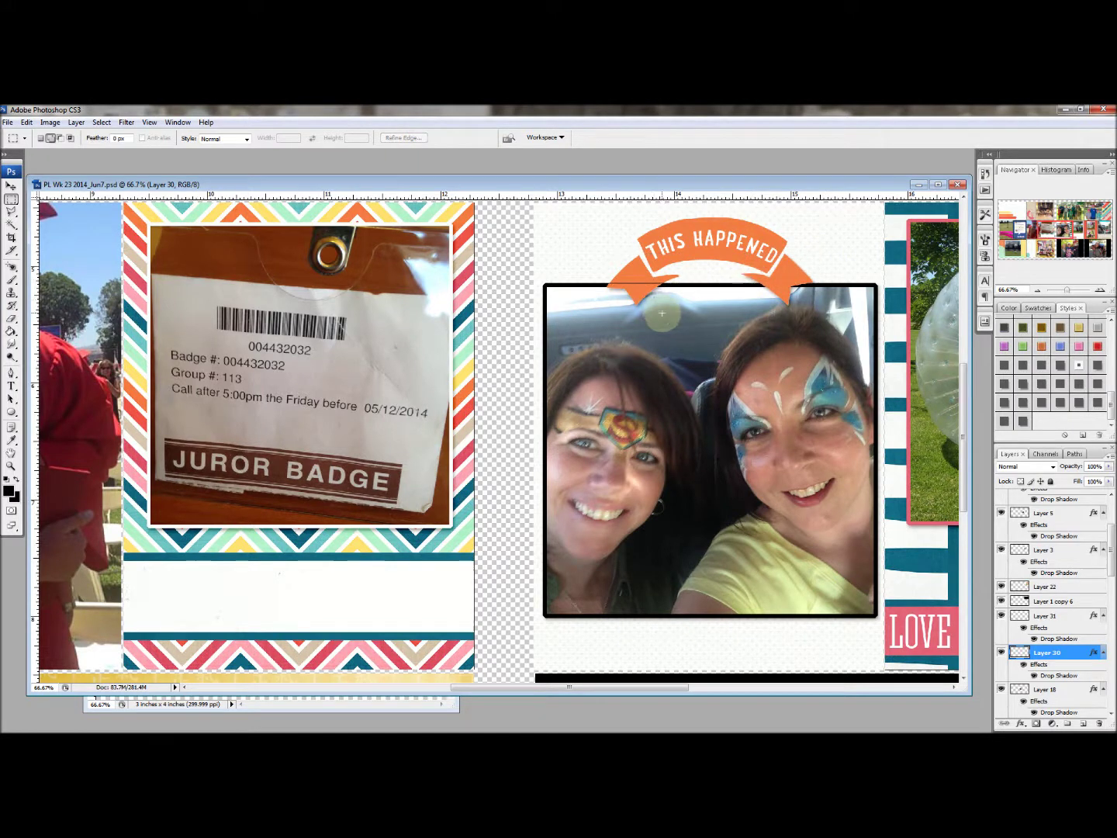
pyautogui.hotkey('ctrl', 'z')
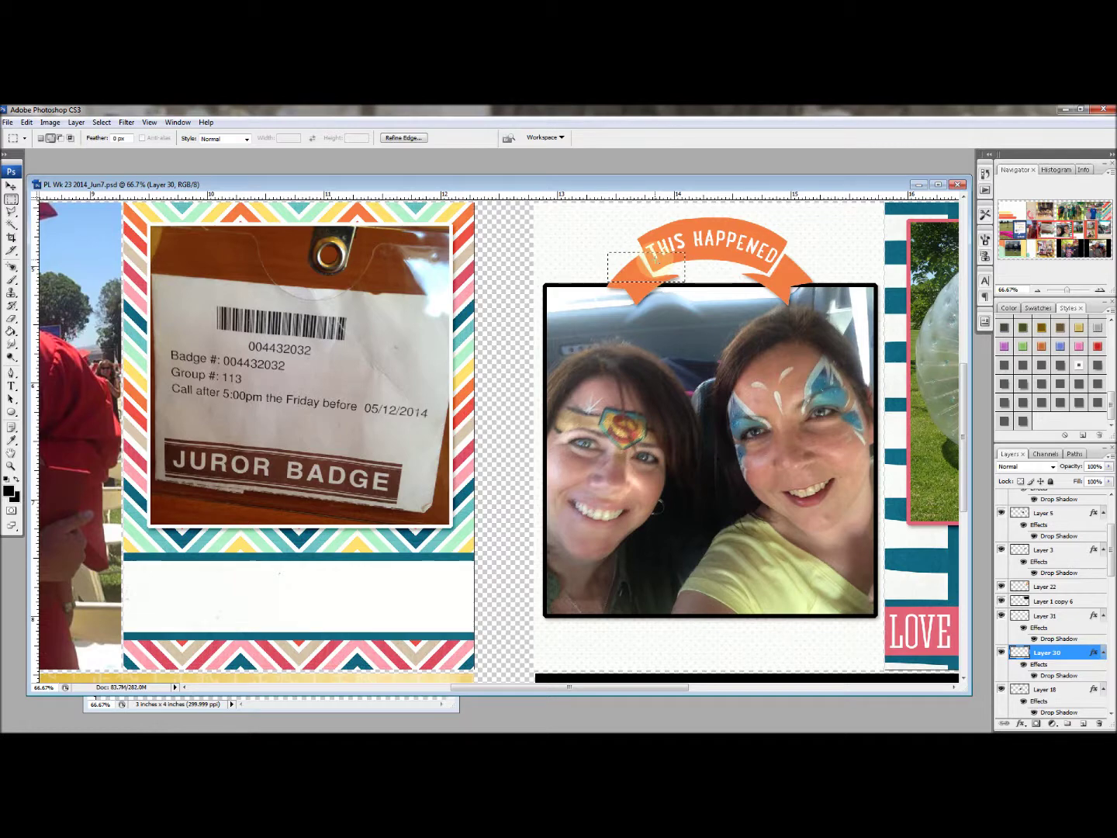
pyautogui.click(525, 290)
# Open the treed-pl-jun14-pp9 and treed-pl-jun14-pp14 papers from the Pocket Life - June - Digital Papers folder in Photoshop.
pyautogui.hotkey('ctrl', '-')
pyautogui.hotkey('ctrl', '-')
pyautogui.hotkey('ctrl', '-')
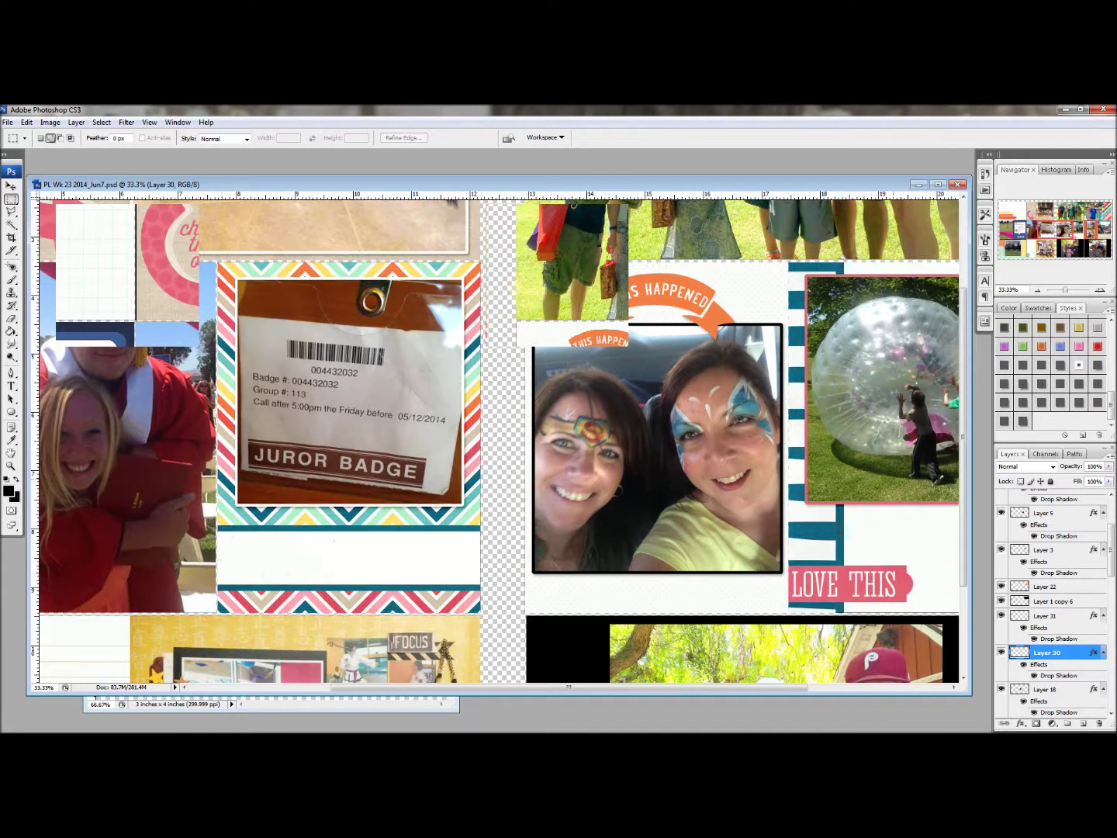
pyautogui.hotkey('ctrl', '-')
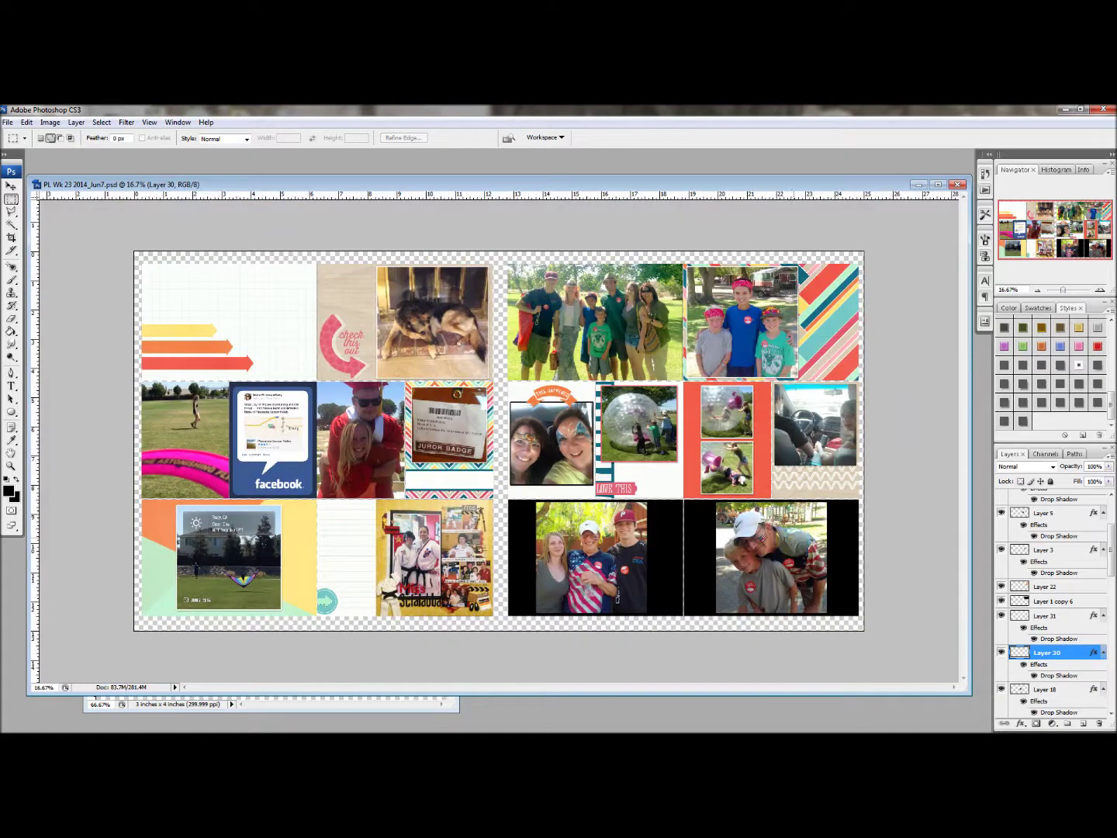
pyautogui.hotkey('alt', 'Tab')
pyautogui.click(715, 366)
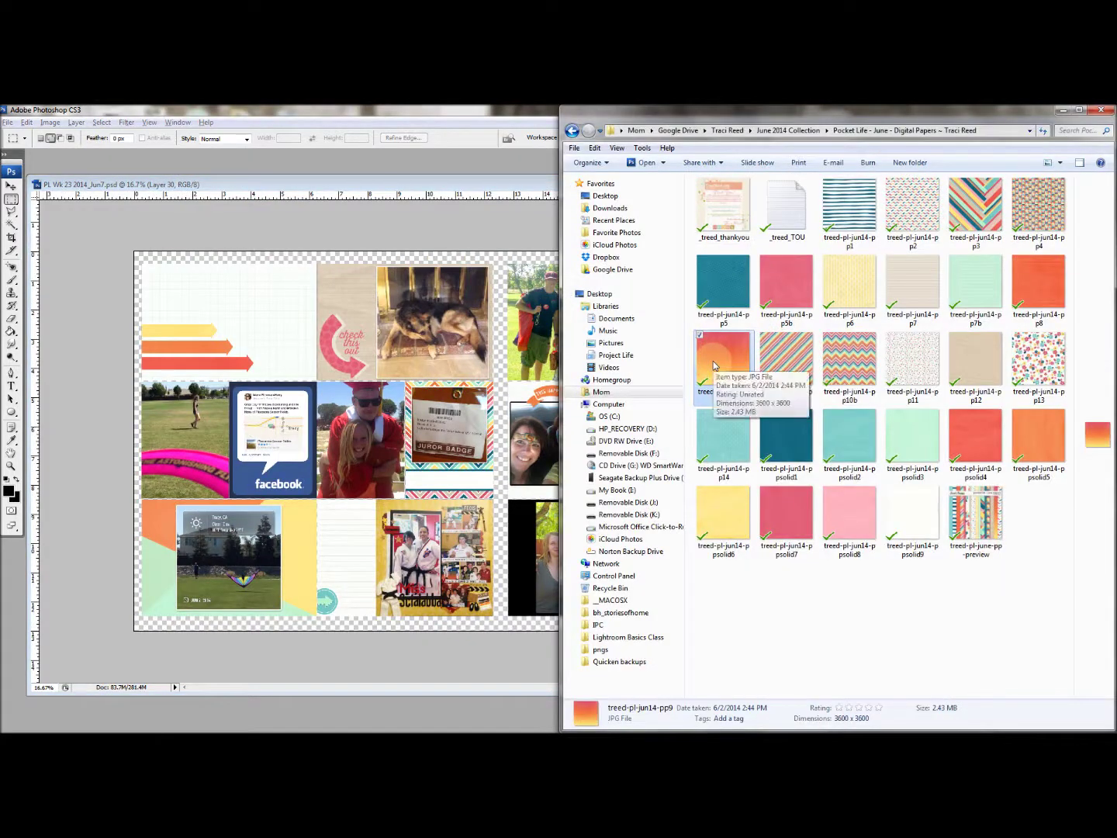
pyautogui.keyDown('ctrl'); pyautogui.click(729, 449); pyautogui.keyUp('ctrl')
pyautogui.moveTo(729, 449); pyautogui.dragTo(482, 434)
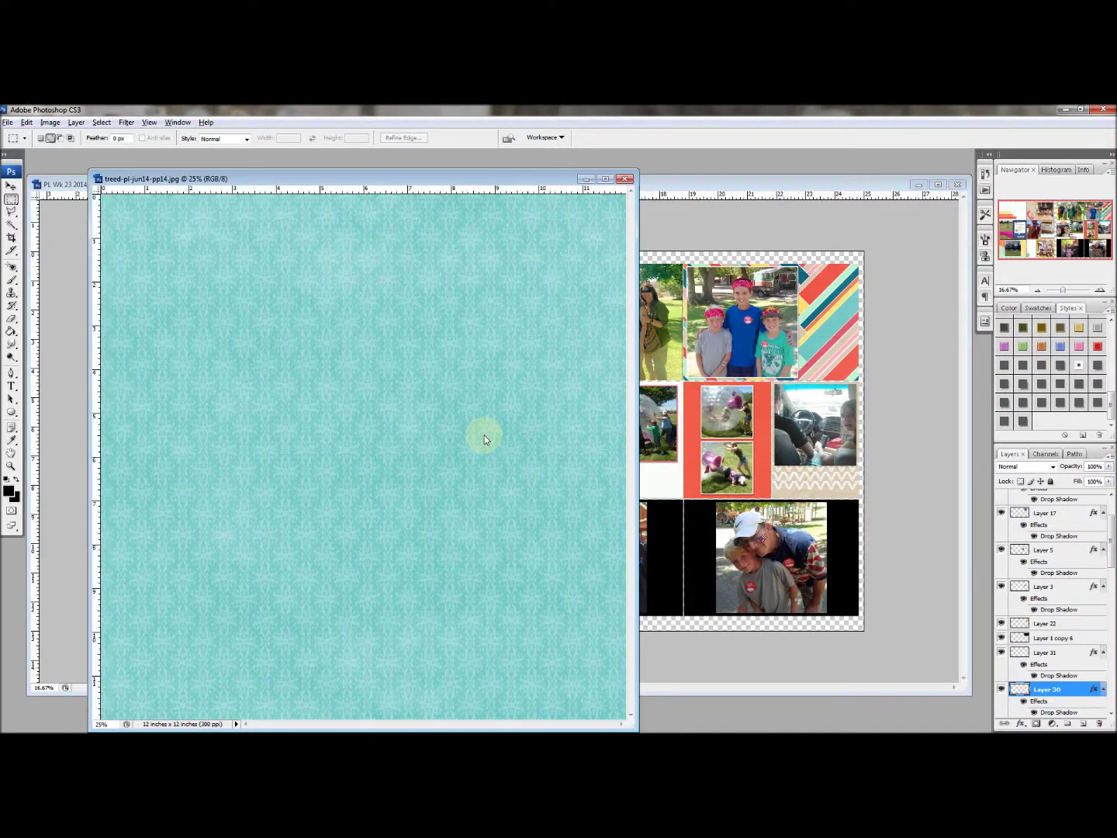
# Clip the orange gradient paper to the right page's lower-right black placeholder and apply the Mommyish - Paper Shadow style to its photo.
pyautogui.click(778, 183)
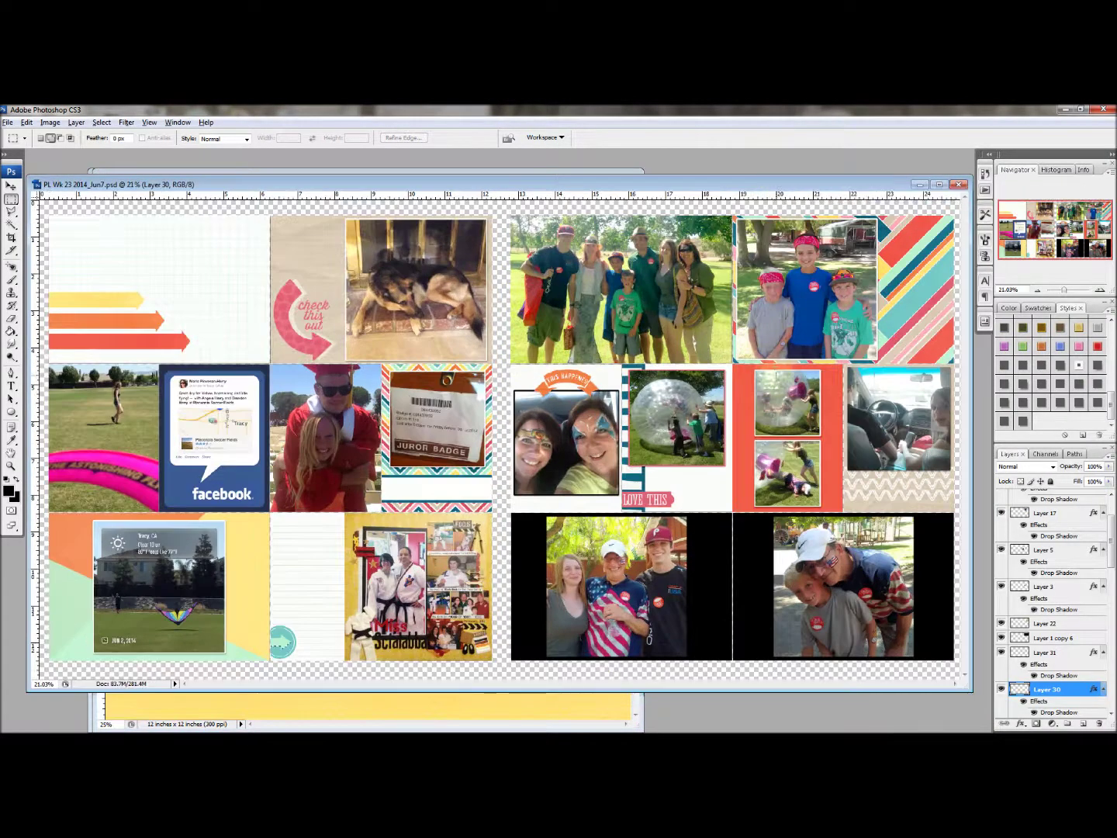
pyautogui.press('v')
pyautogui.click(750, 548)
pyautogui.click(544, 706)
pyautogui.moveTo(544, 627); pyautogui.dragTo(888, 635)
pyautogui.click(1111, 715)
pyautogui.click(1111, 715)
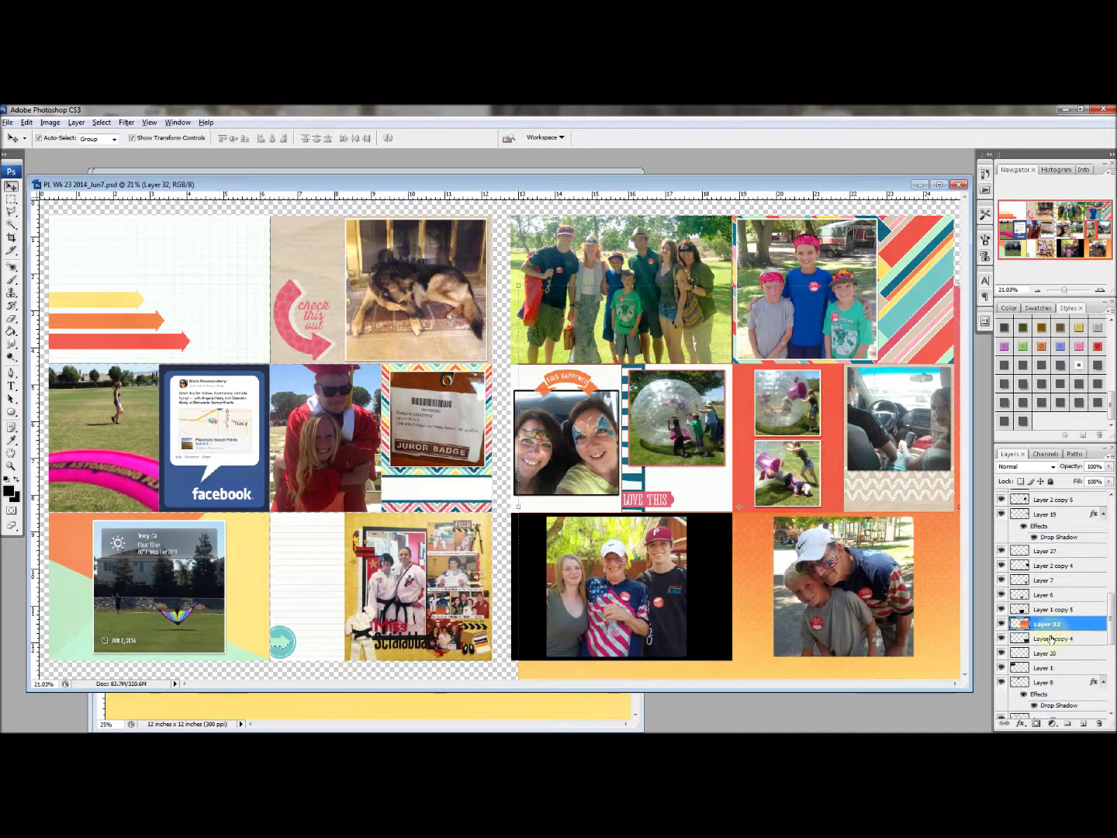
pyautogui.keyDown('alt'); pyautogui.click(1056, 630); pyautogui.keyUp('alt')
pyautogui.click(890, 588)
pyautogui.click(1005, 365)
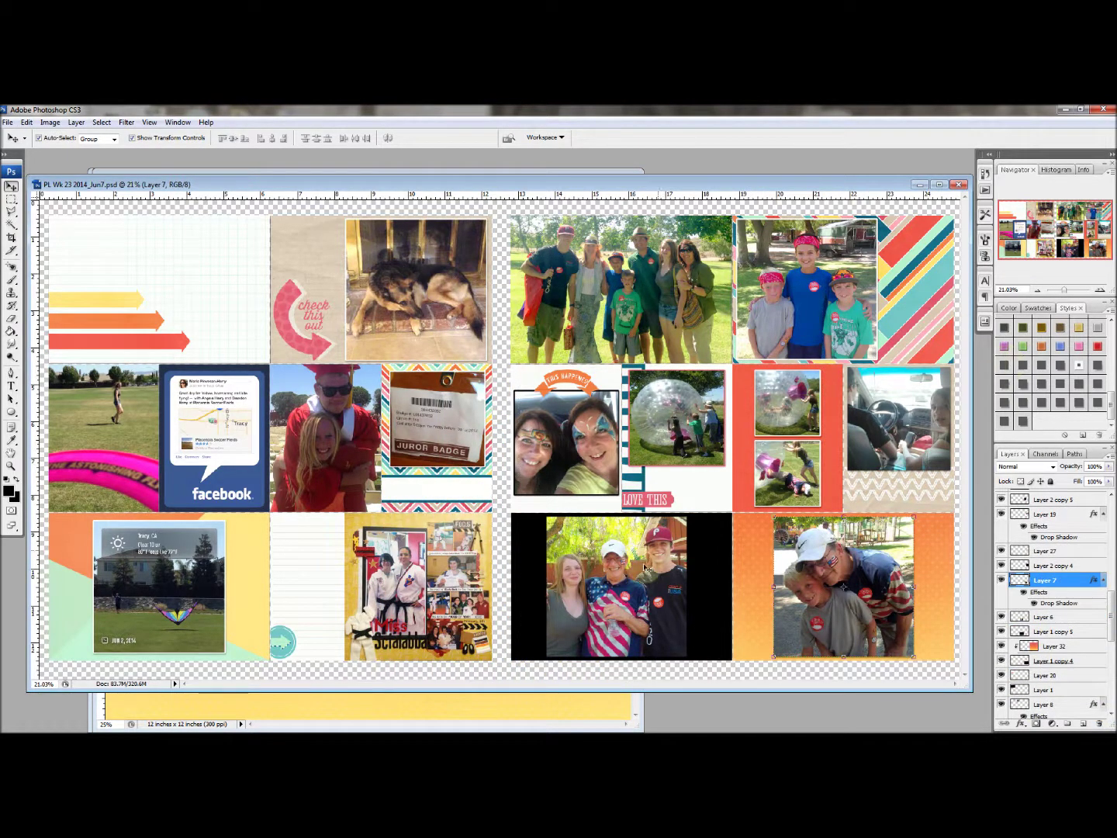
# Clip the teal paper to the right page's lower-left placeholder, apply the Mommyish - Paper Shadow style to its photo and close both papers.
pyautogui.click(537, 583)
pyautogui.click(416, 709)
pyautogui.hotkey('ctrl', 'w')
pyautogui.moveTo(451, 711); pyautogui.dragTo(720, 667)
pyautogui.scroll(-2, 1055, 667)
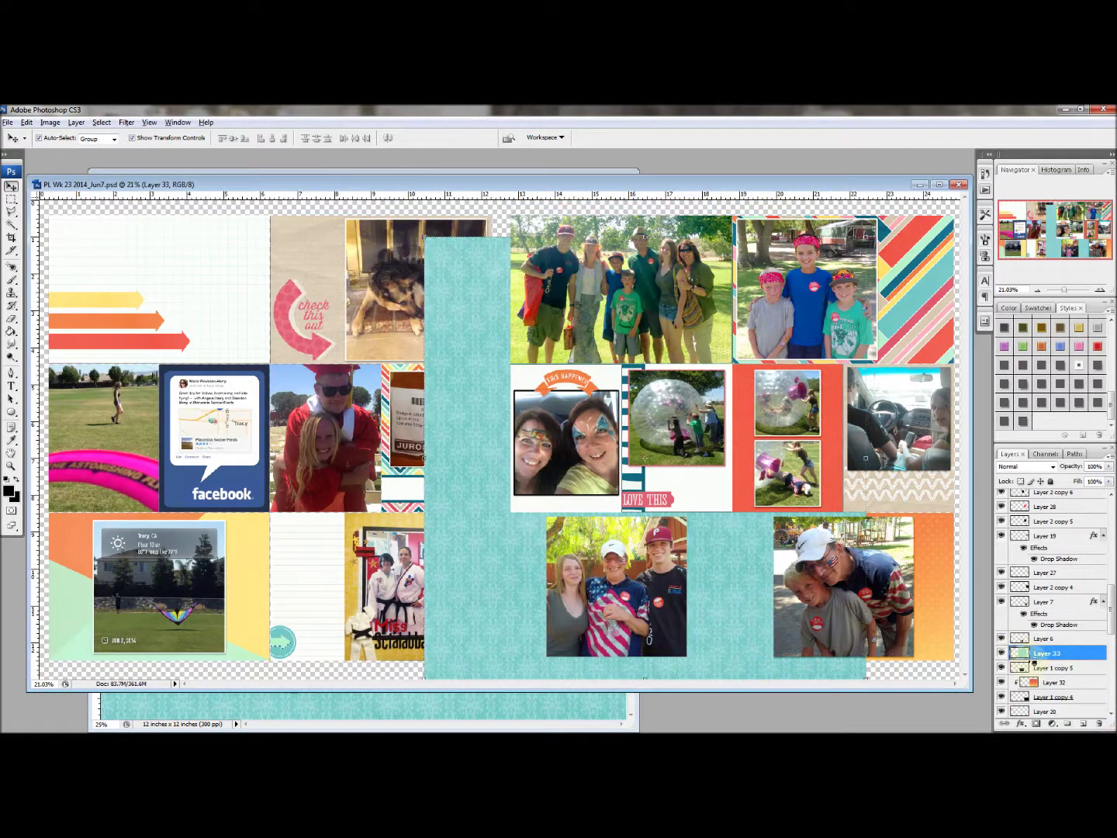
pyautogui.keyDown('alt'); pyautogui.click(1043, 659); pyautogui.keyUp('alt')
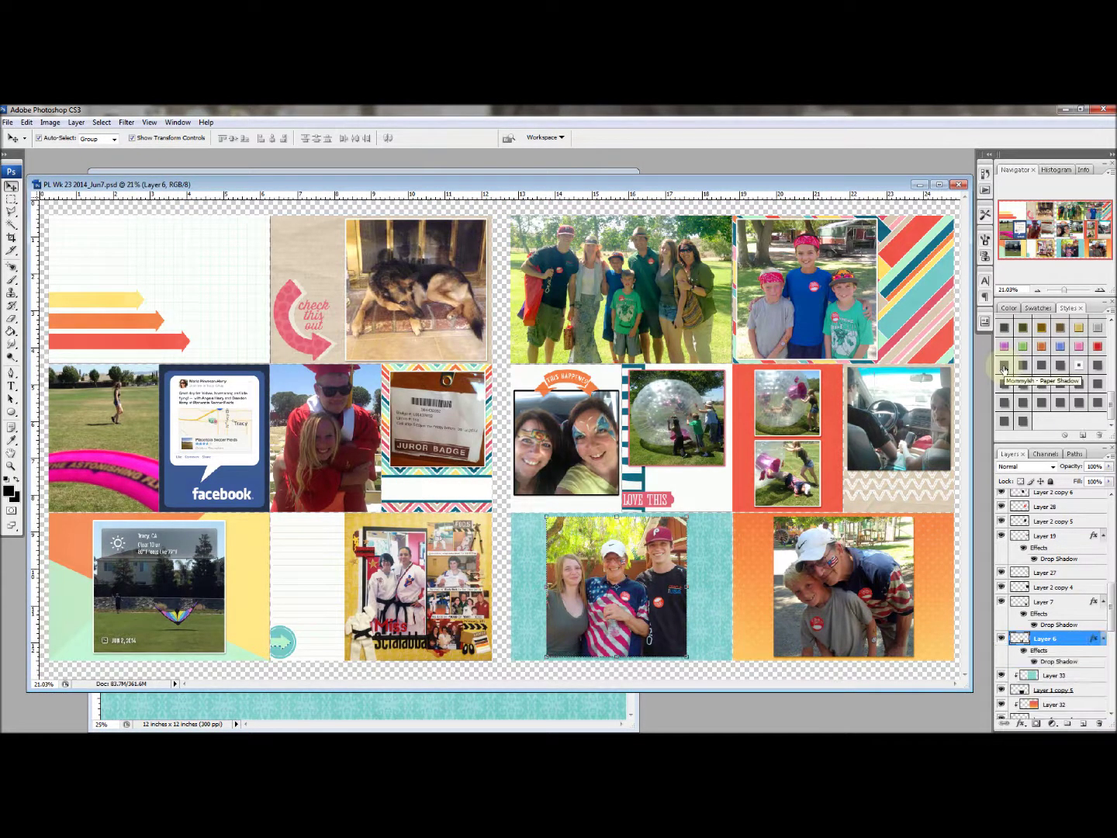
pyautogui.click(595, 479)
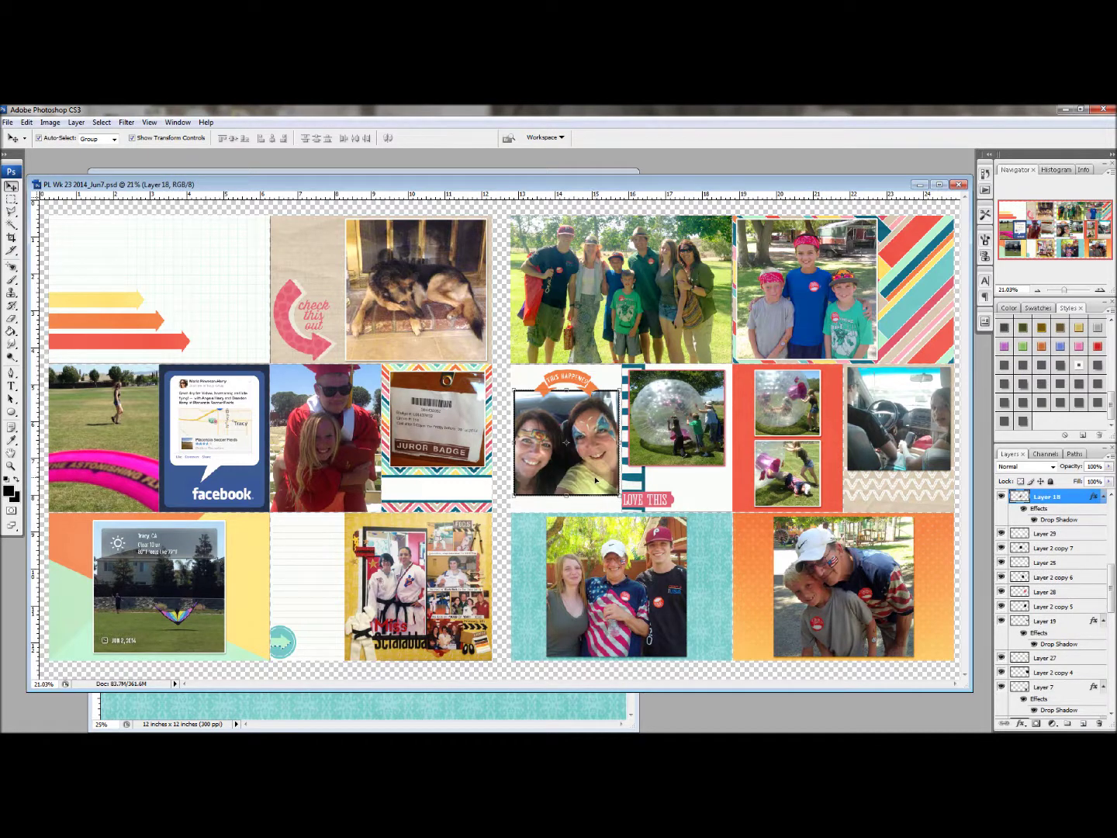
pyautogui.click(549, 702)
pyautogui.hotkey('ctrl', 'w')
# Switch to the file explorer and open the Blue Ombre Glass folder in the Pocket Life - June - Alphas collection.
pyautogui.click(436, 435)
pyautogui.click(944, 732)
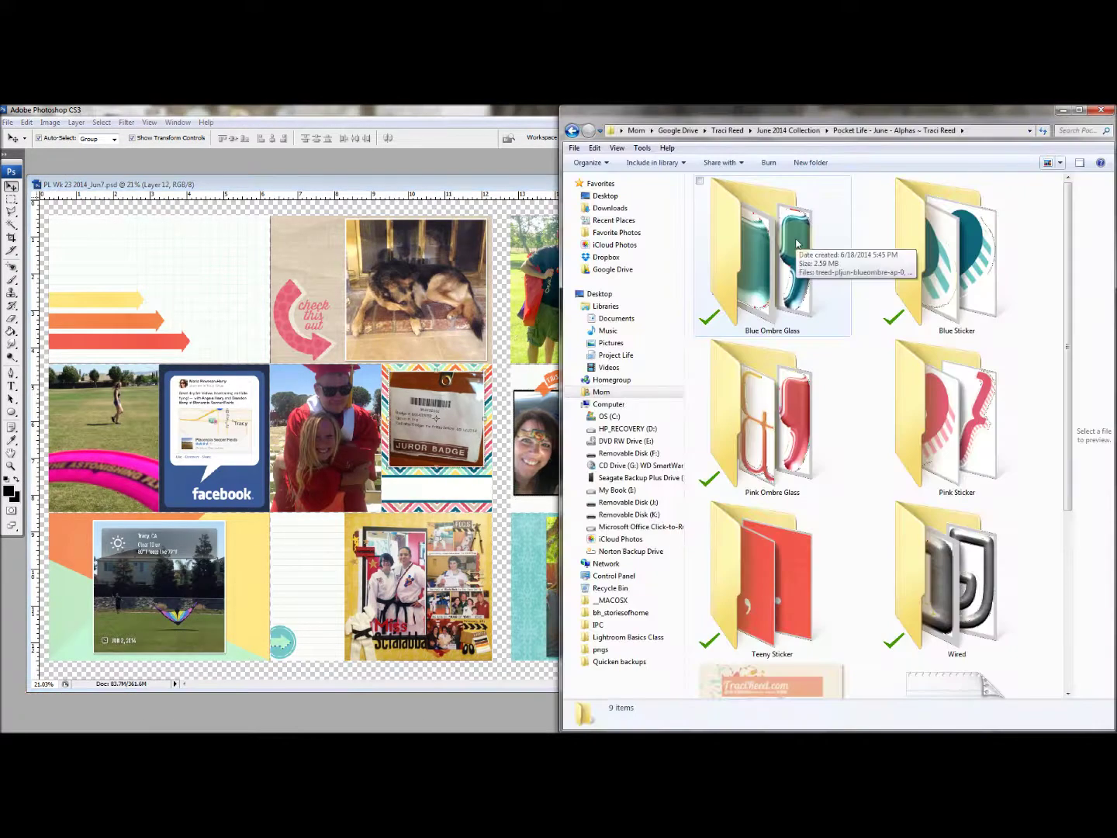
pyautogui.click(795, 245)
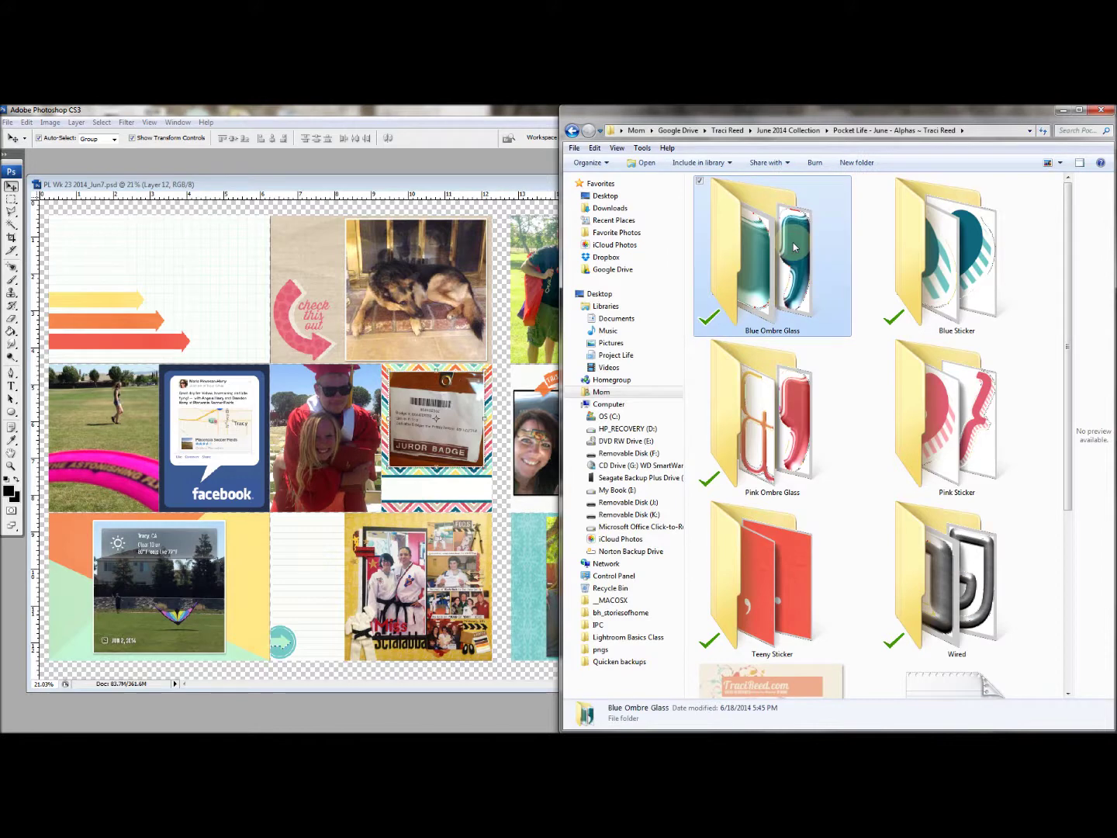
pyautogui.doubleClick(794, 246)
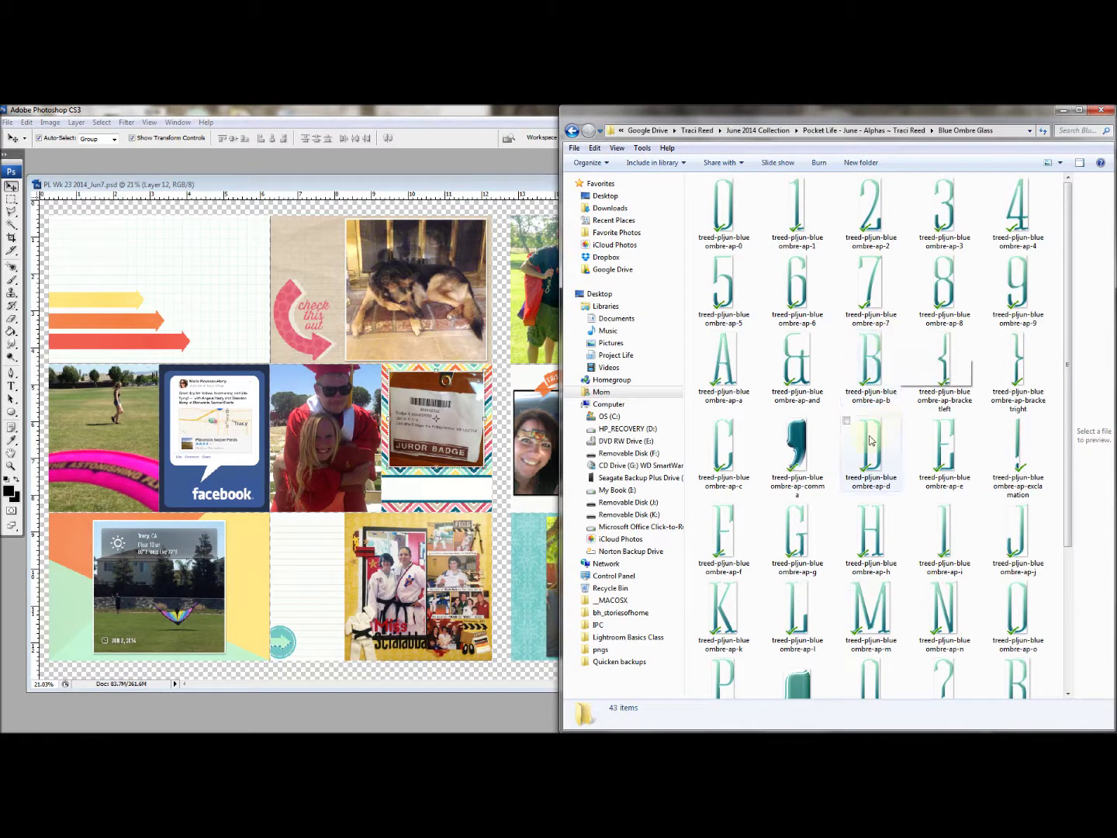
# Select the E, K and W letter files of the Blue Ombre Glass alphabet and open them in Photoshop.
pyautogui.click(959, 444)
pyautogui.keyDown('ctrl'); pyautogui.click(723, 613); pyautogui.keyUp('ctrl')
pyautogui.scroll(-3, 1066, 655)
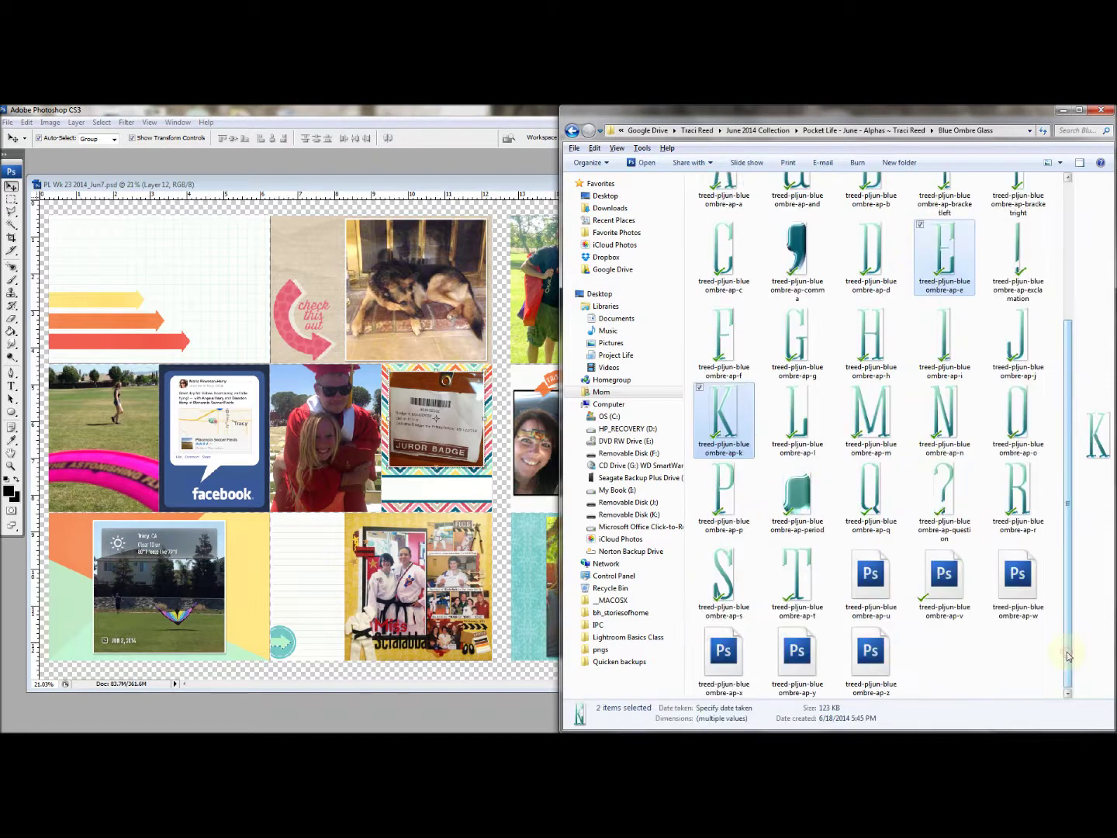
pyautogui.click(993, 552)
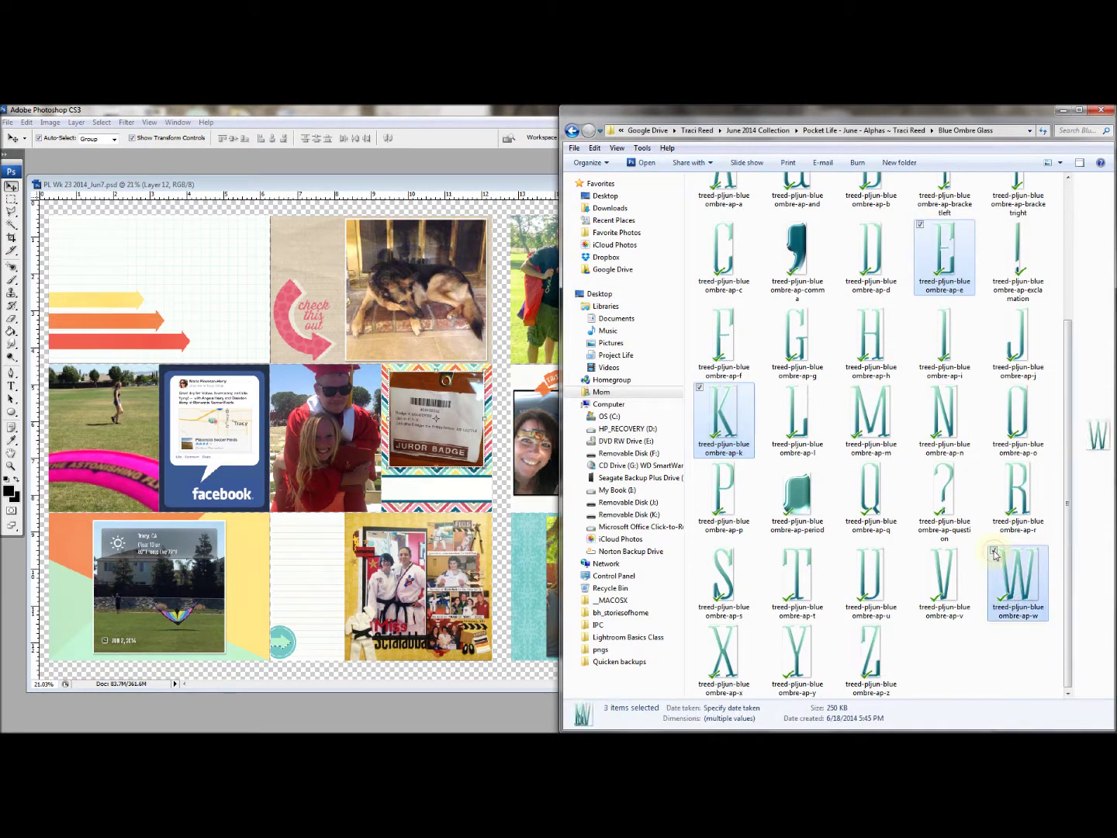
pyautogui.moveTo(1007, 576); pyautogui.dragTo(454, 543)
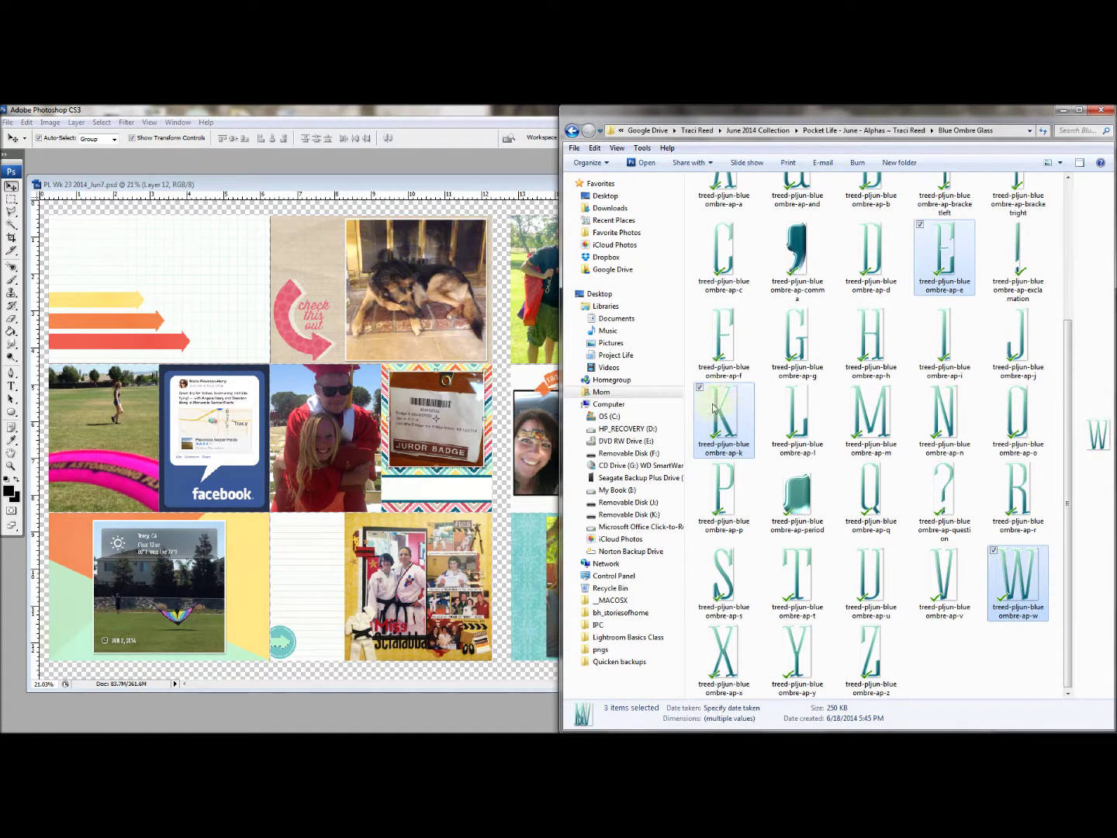
pyautogui.click(1062, 110)
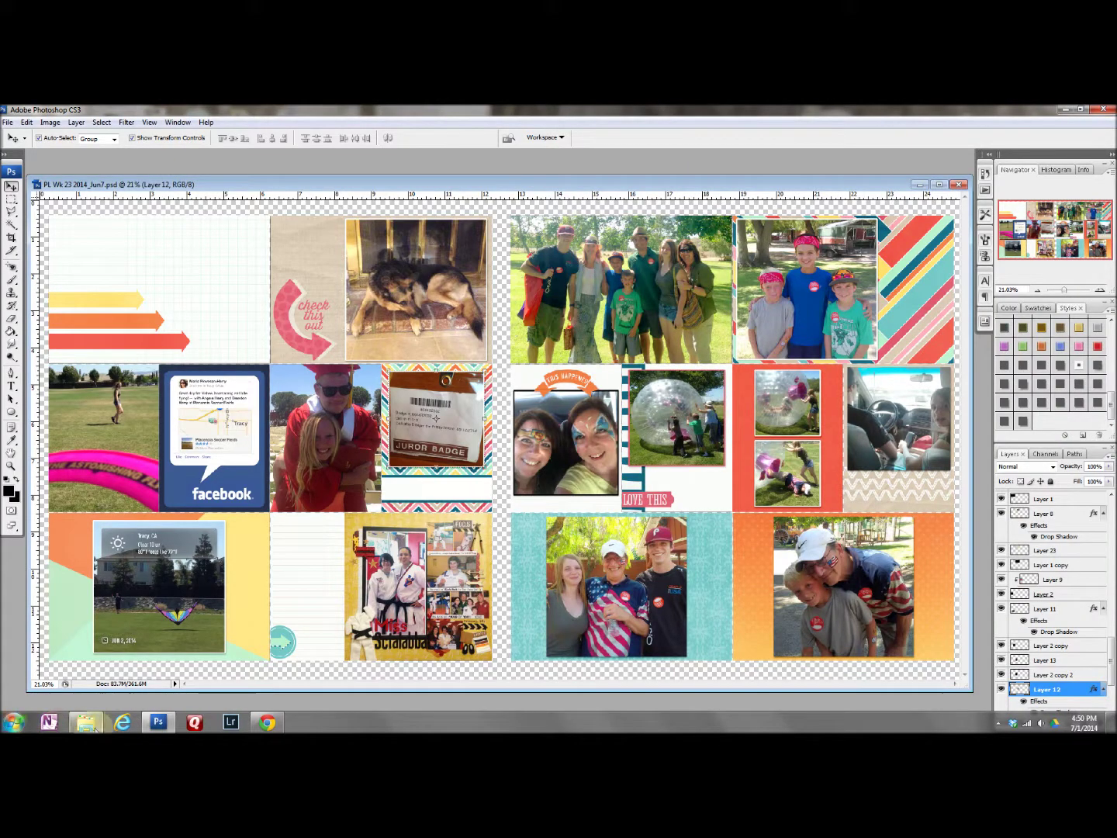
pyautogui.moveTo(86, 721)
pyautogui.moveTo(98, 650)
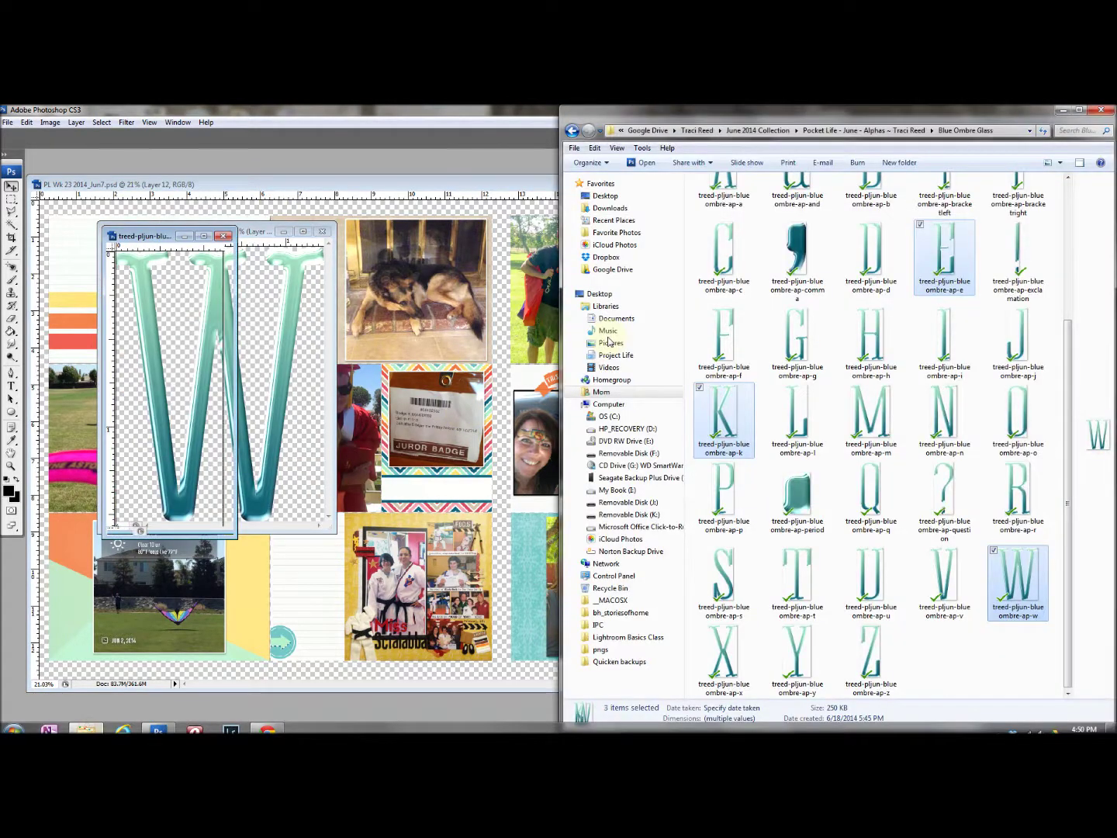
# Open the Pink Ombre Glass folder of the alphas collection and open its 2 and 3 number files in Photoshop.
pyautogui.click(572, 131)
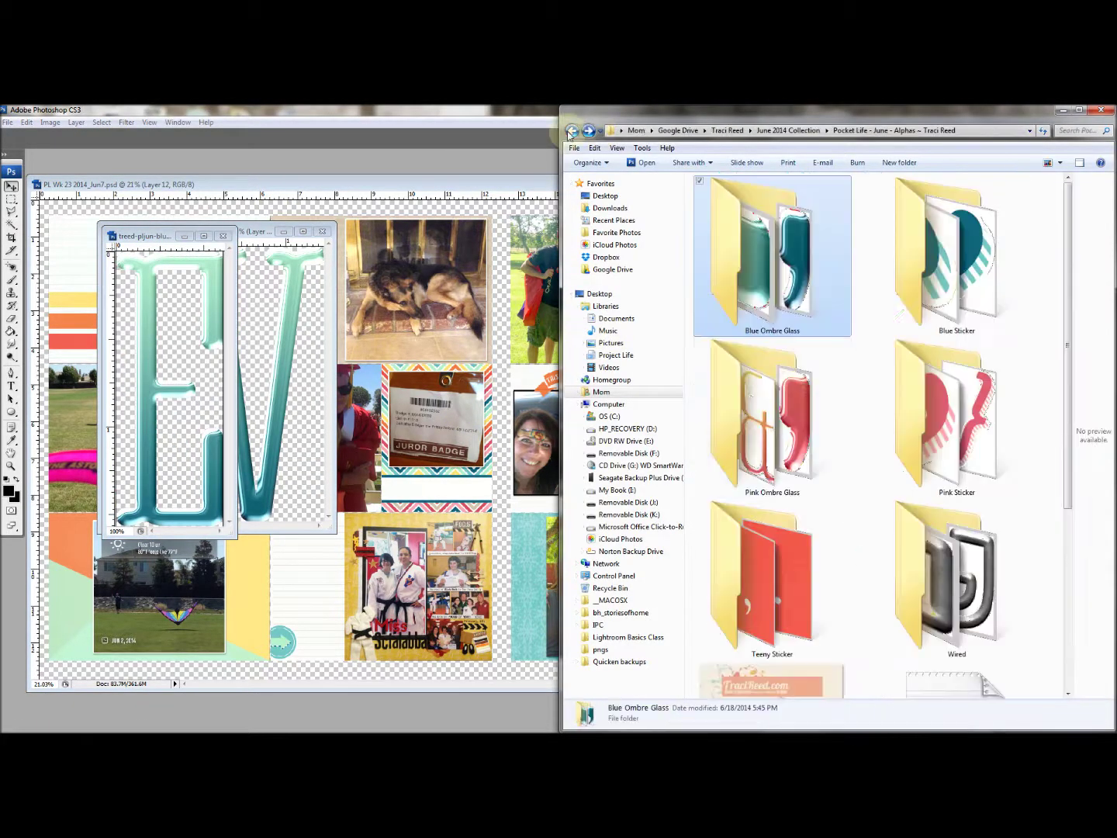
pyautogui.doubleClick(759, 406)
pyautogui.click(869, 211)
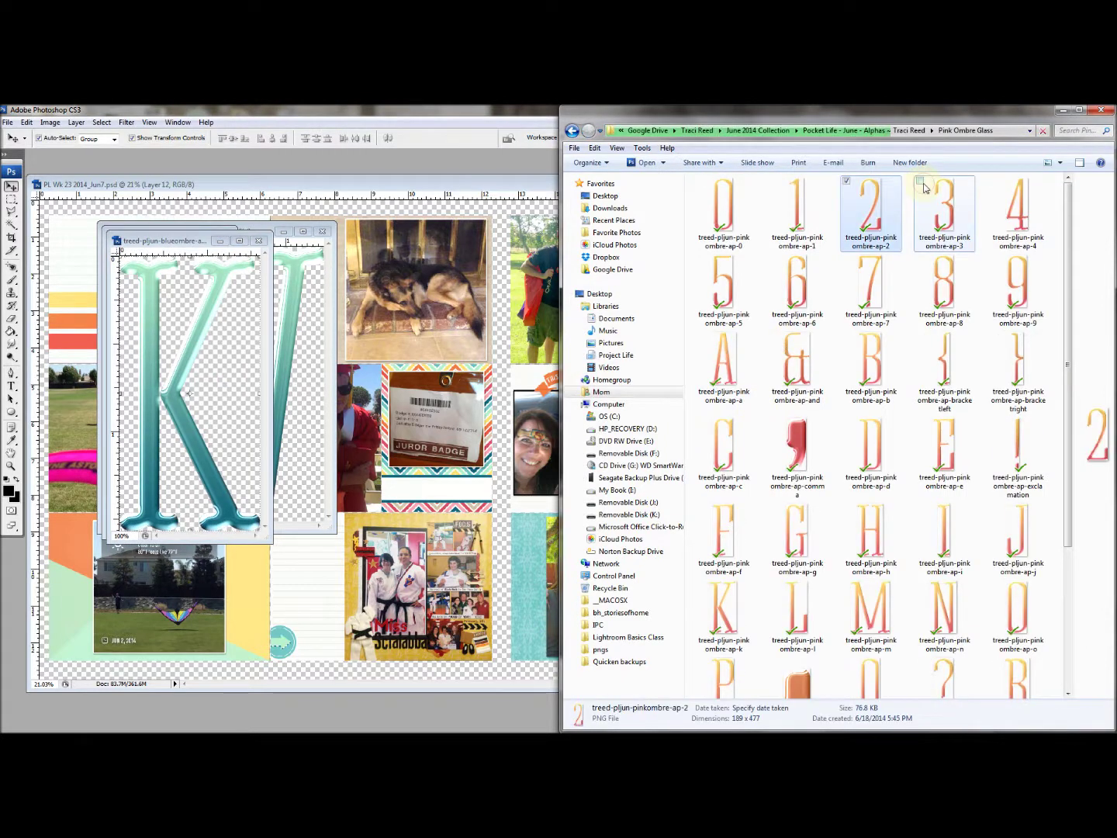
pyautogui.click(920, 183)
pyautogui.moveTo(899, 203); pyautogui.dragTo(644, 270)
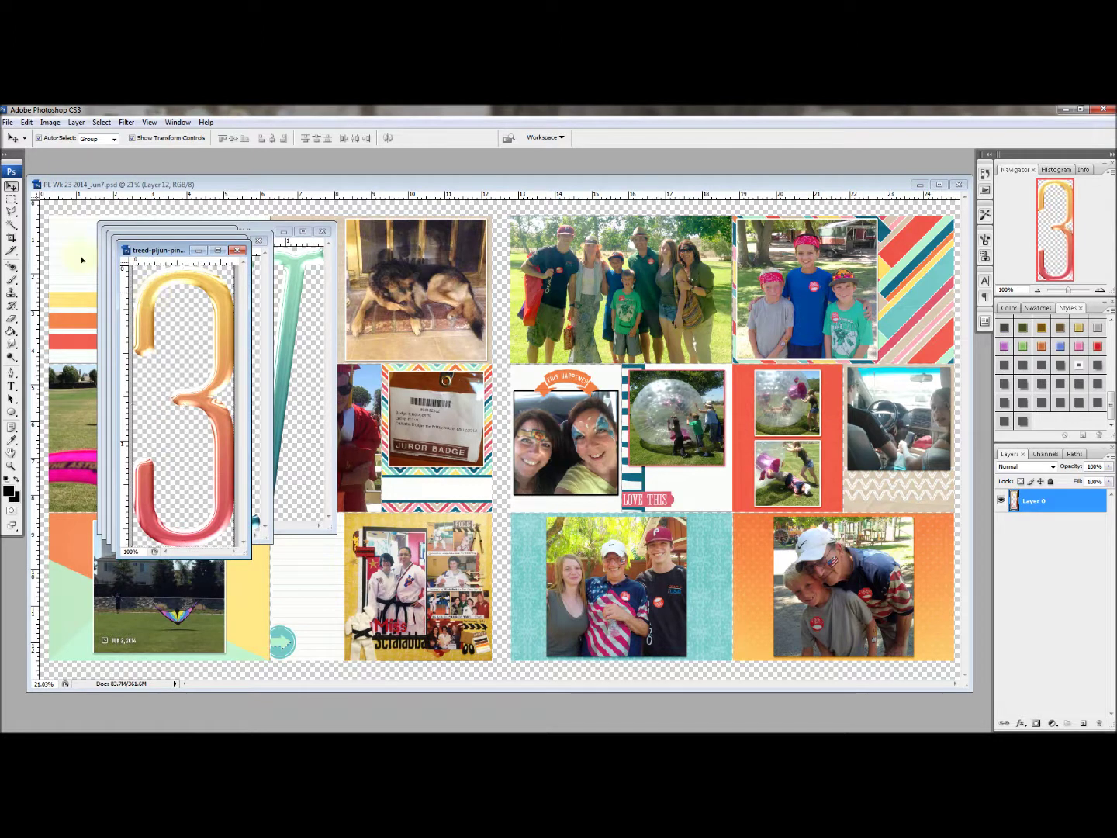
# Add the pink ombre 3 to the left page's upper-left grid card and bring its layer to the front.
pyautogui.moveTo(81, 259); pyautogui.dragTo(84, 260)
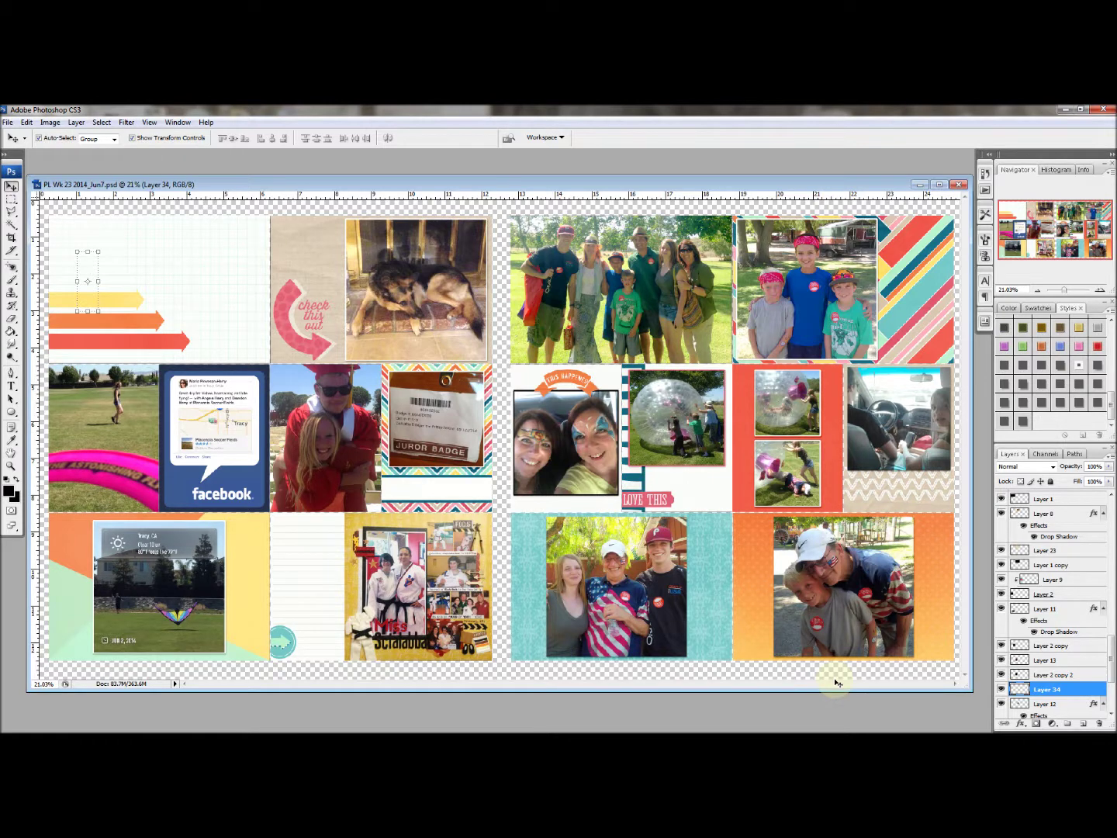
pyautogui.hotkey('ctrl', 'shift', ']')
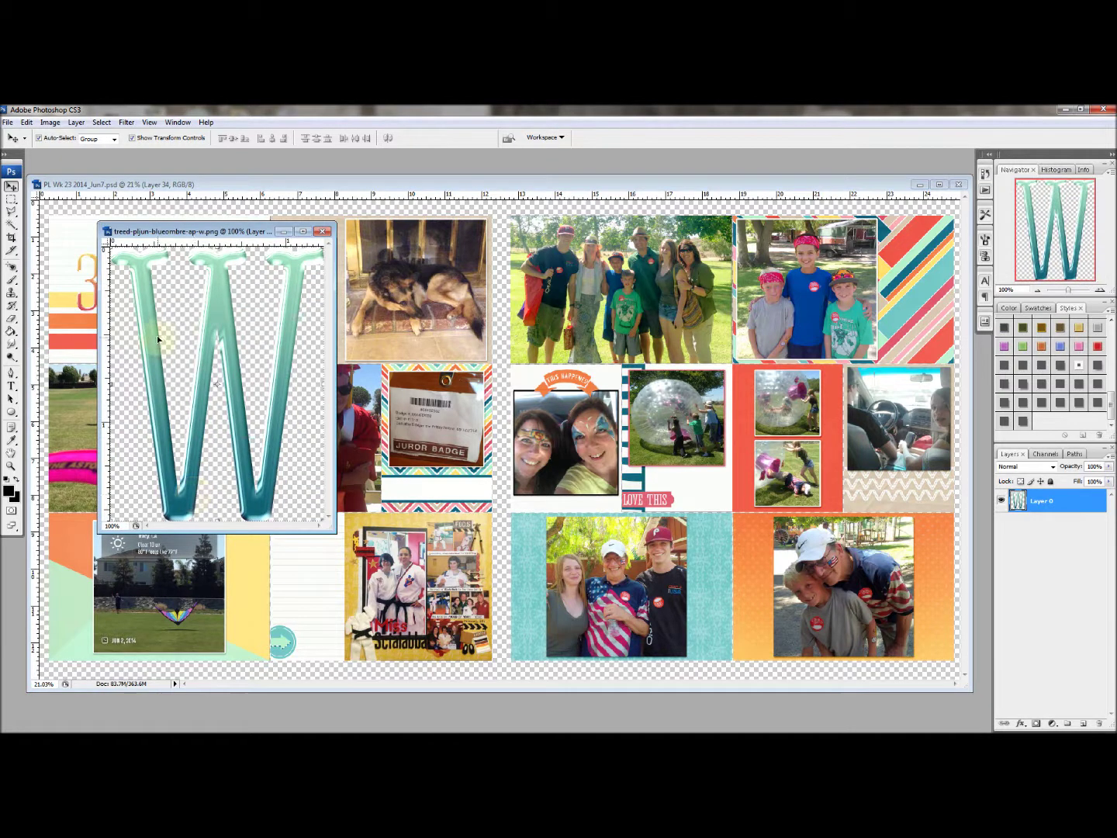
# Add the blue ombre W to the grid card's left side above the arrows and move the 3 to the card's upper right.
pyautogui.moveTo(149, 327); pyautogui.dragTo(85, 338)
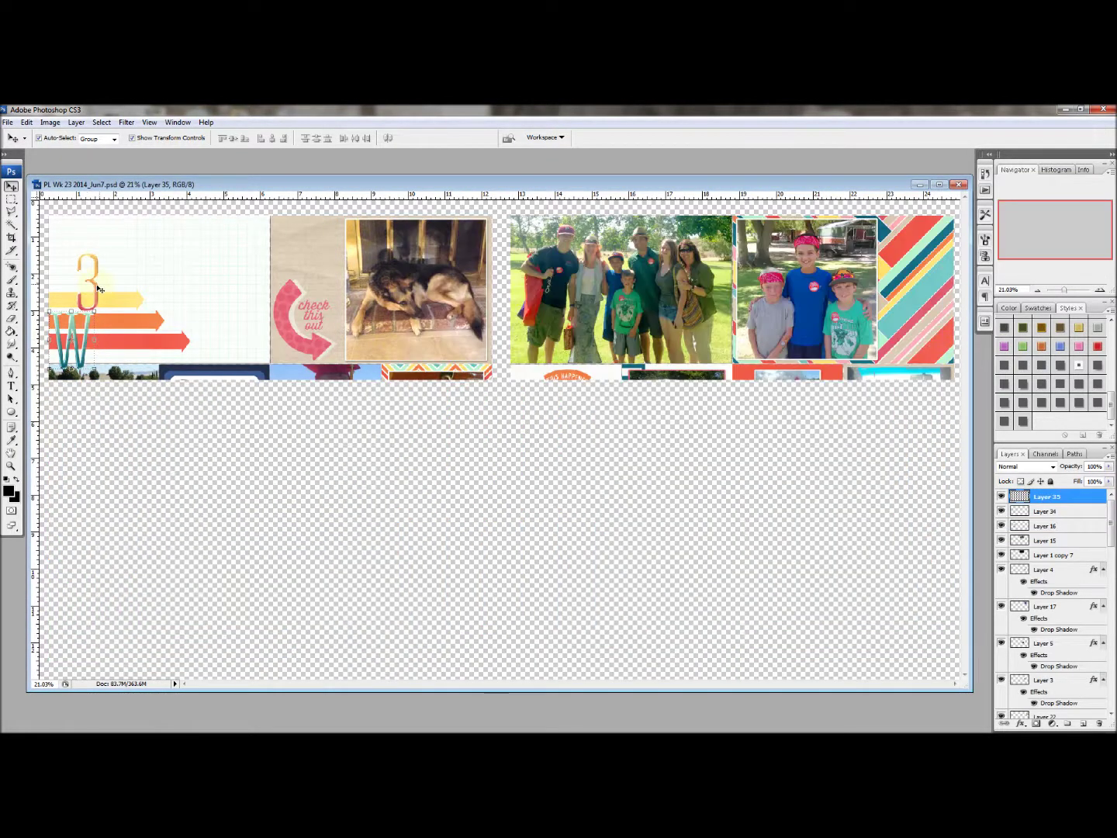
pyautogui.click(247, 293)
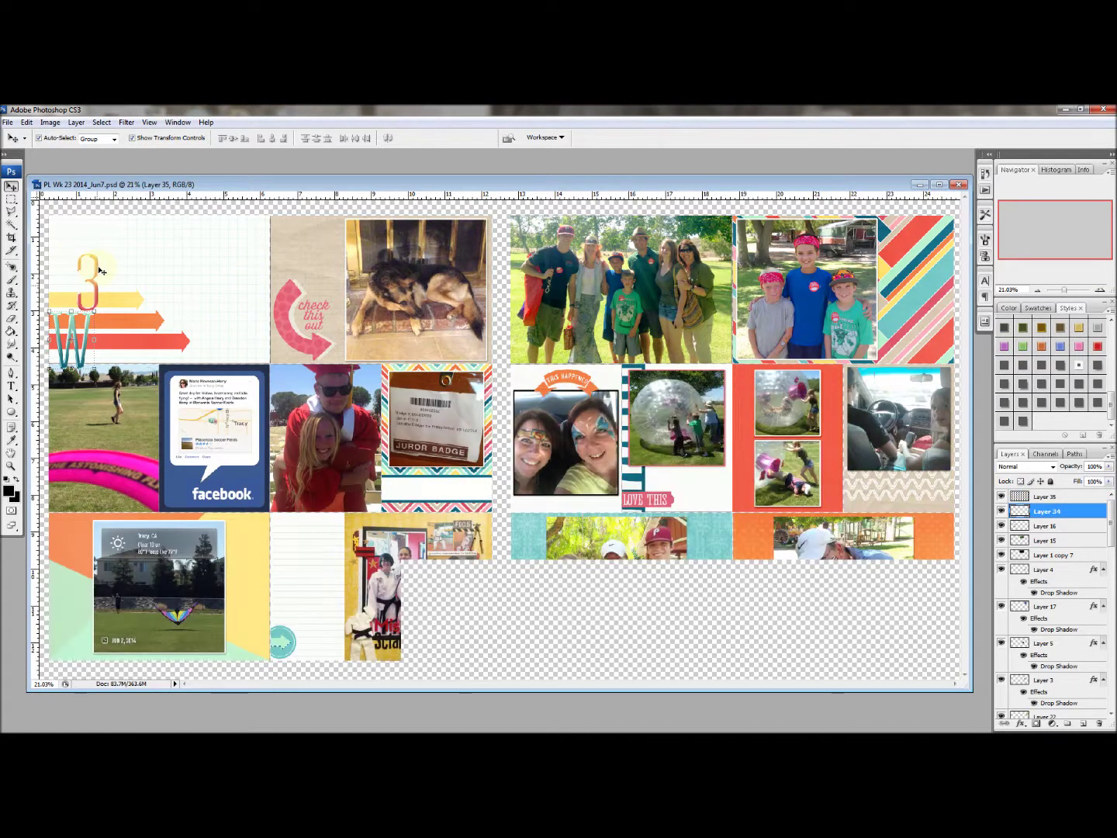
pyautogui.hotkey('ctrl', 'z')
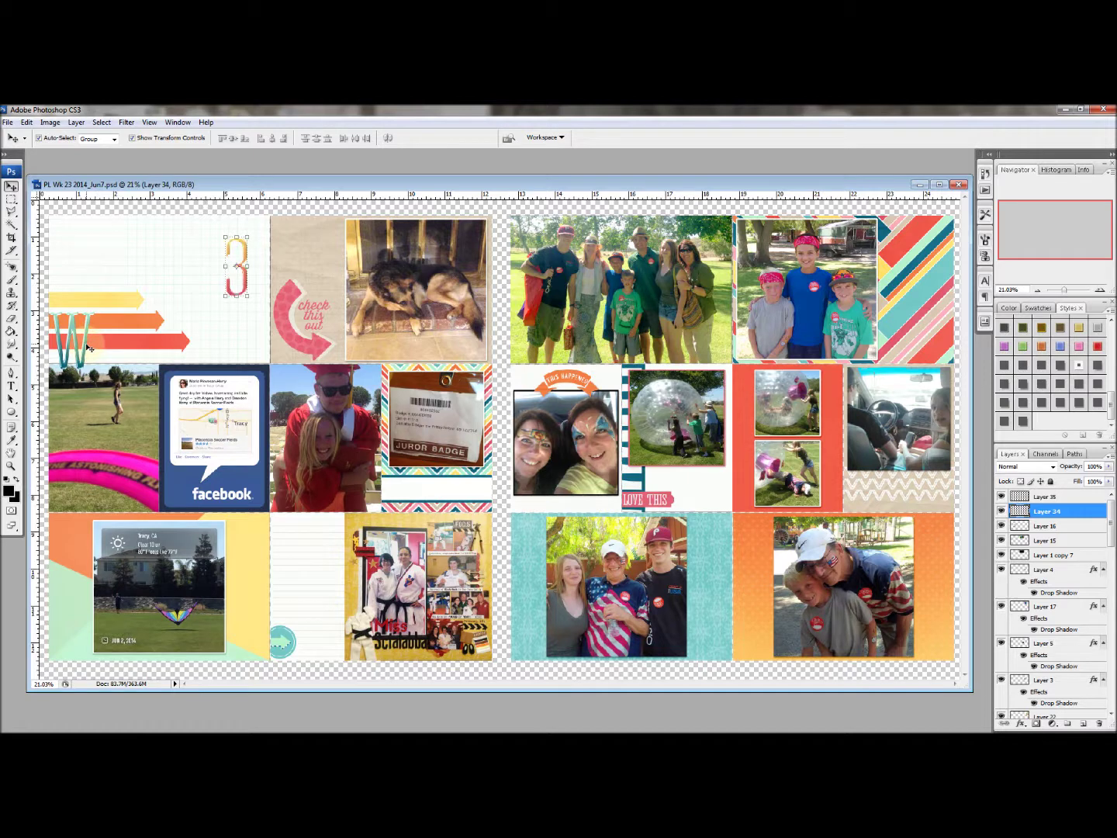
pyautogui.hotkey('ctrl', 'alt', 'z')
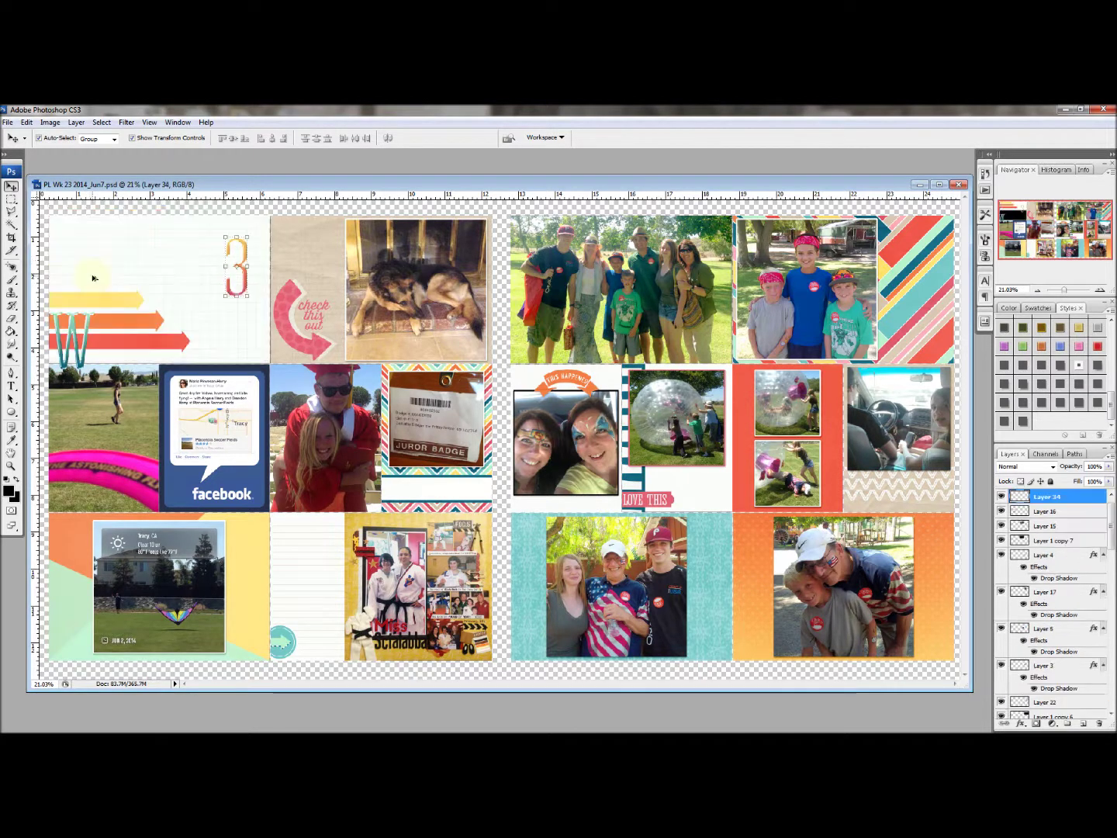
pyautogui.hotkey('ctrl', 'shift', 'z')
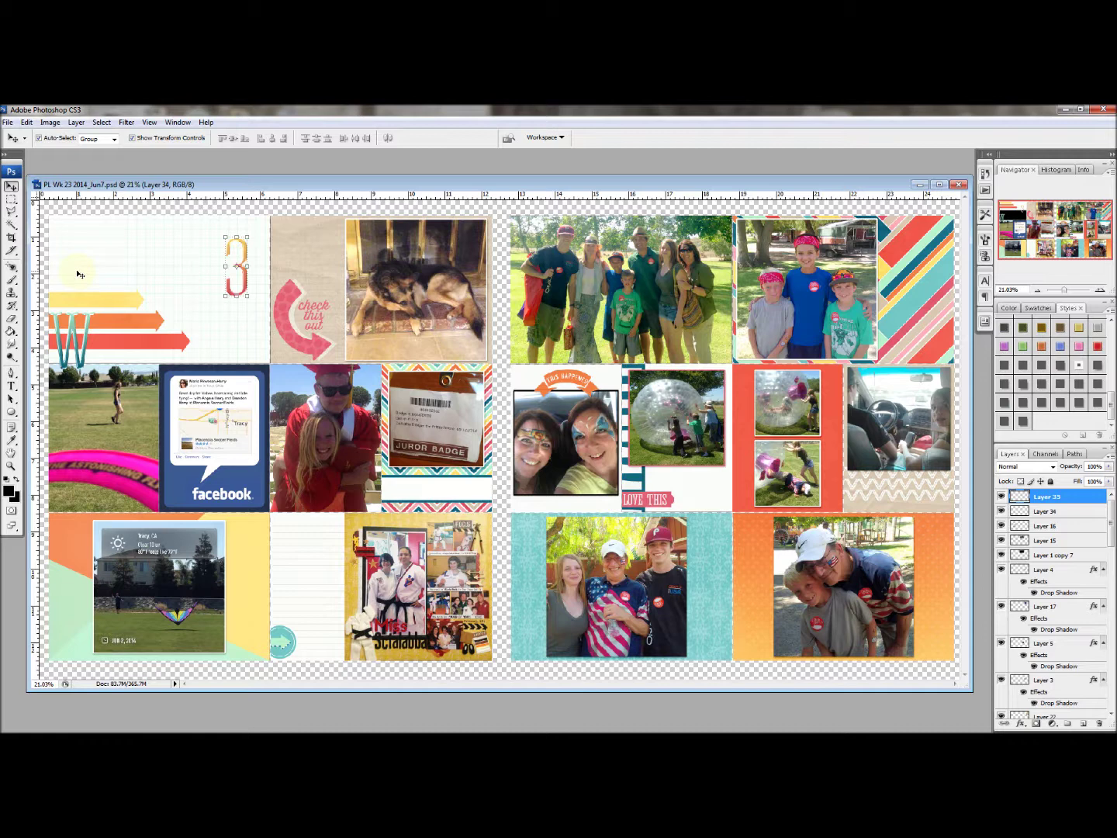
pyautogui.click(74, 327)
pyautogui.moveTo(74, 324); pyautogui.dragTo(77, 270)
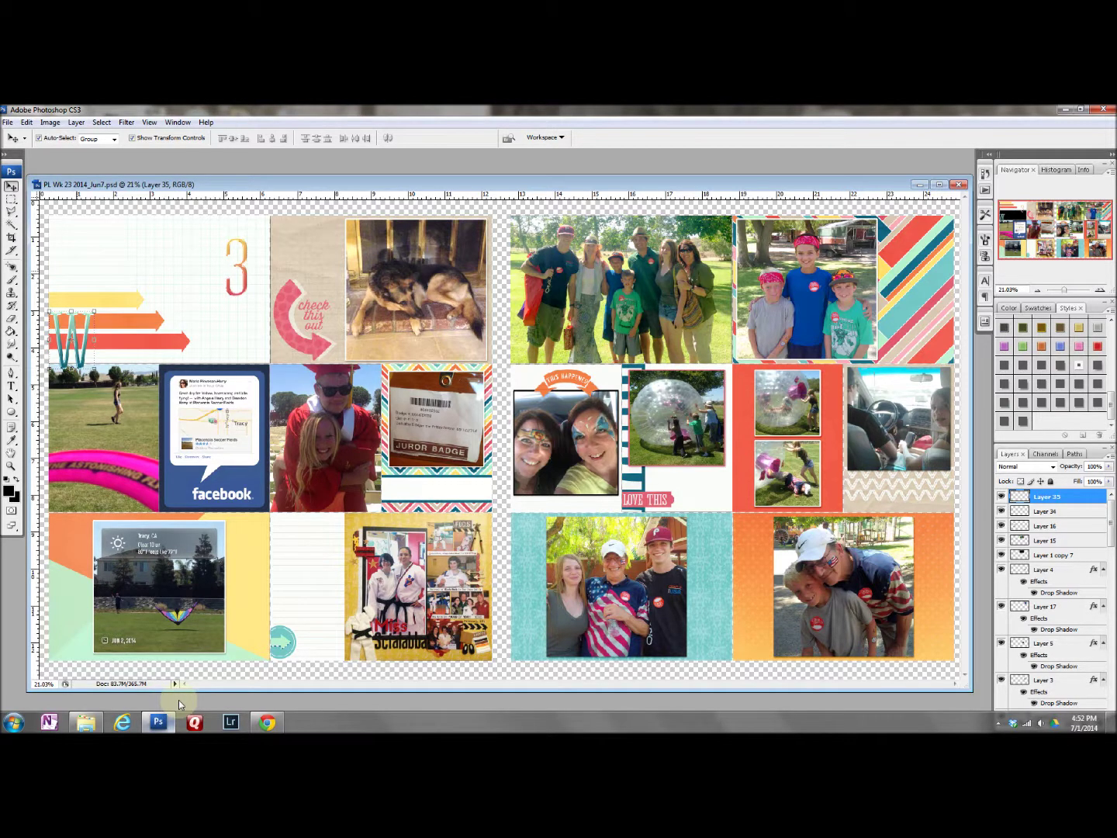
# Close the Google Chrome window.
pyautogui.rightClick(267, 722)
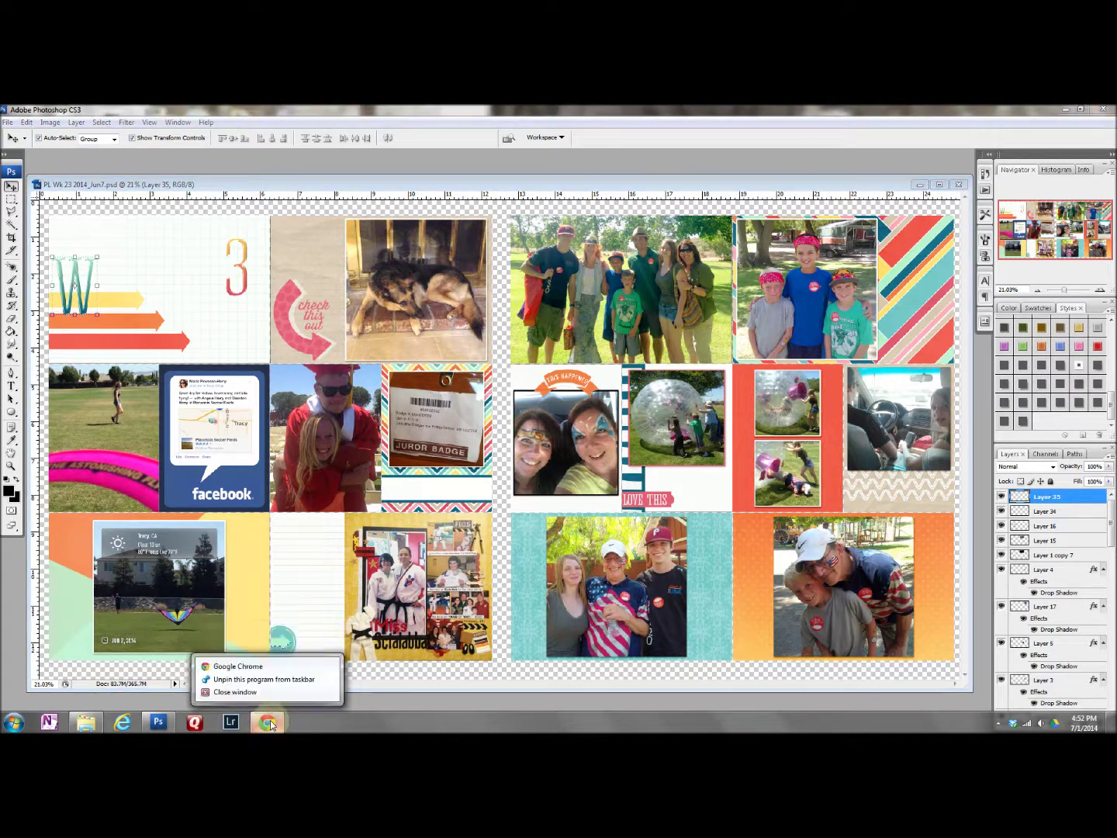
pyautogui.click(240, 689)
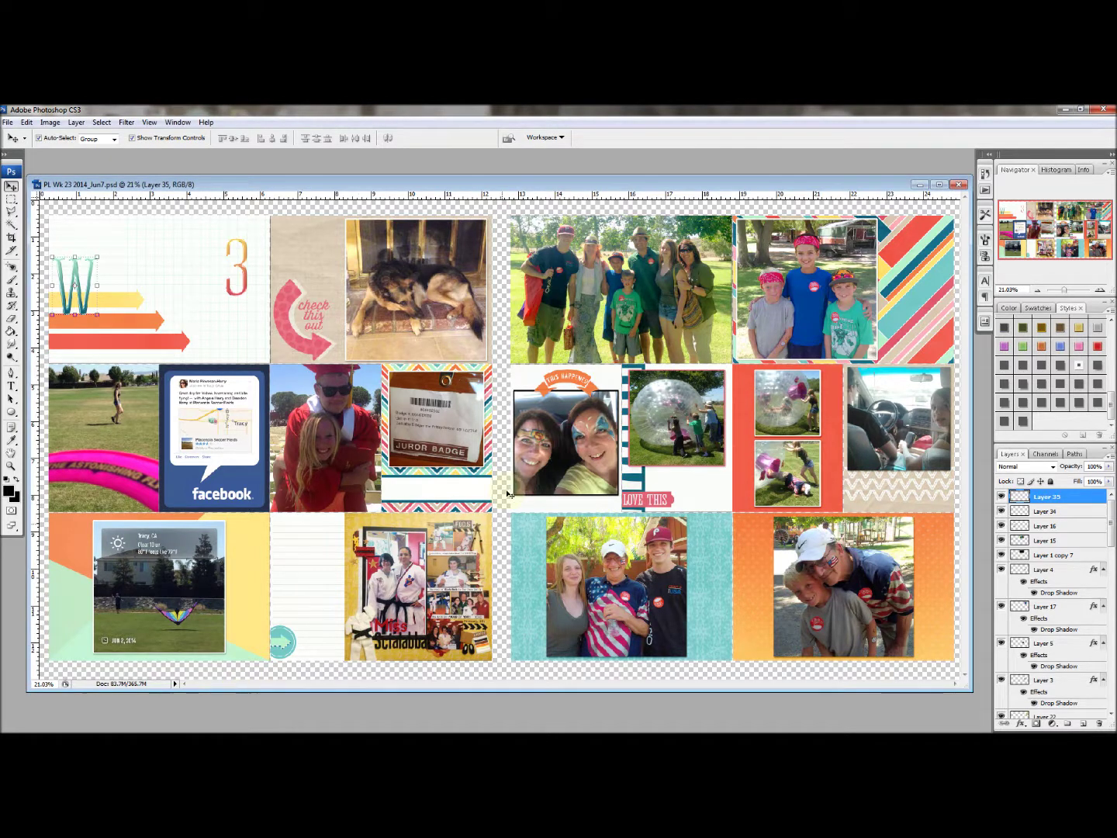
# Close the blue ombre W file and add the blue ombre E directly after the W on the grid card.
pyautogui.moveTo(85, 727)
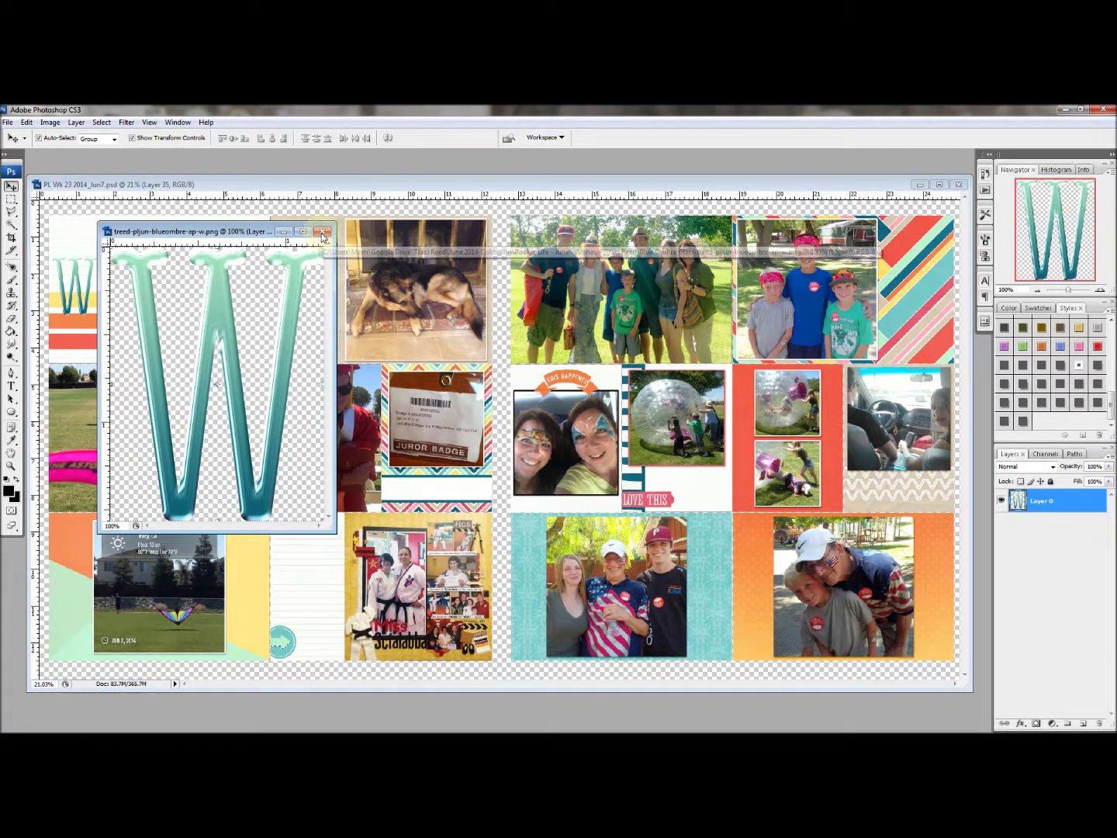
pyautogui.click(322, 232)
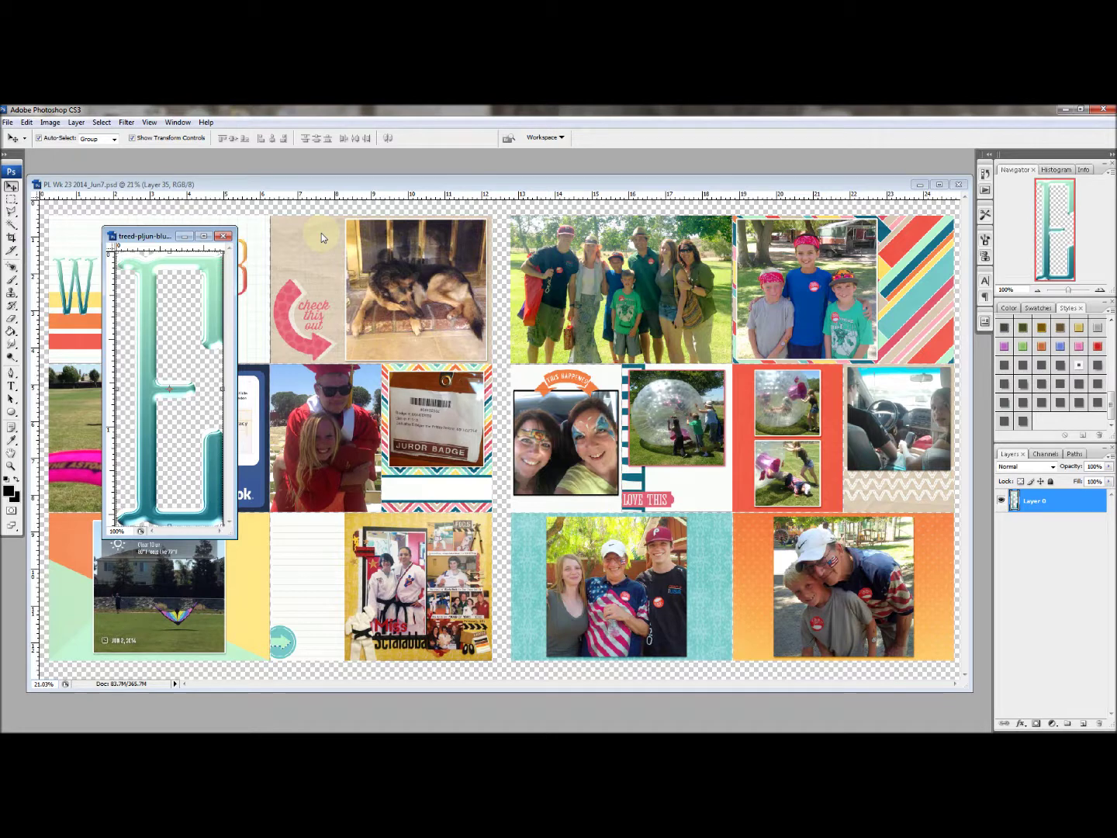
pyautogui.moveTo(142, 285); pyautogui.dragTo(98, 285)
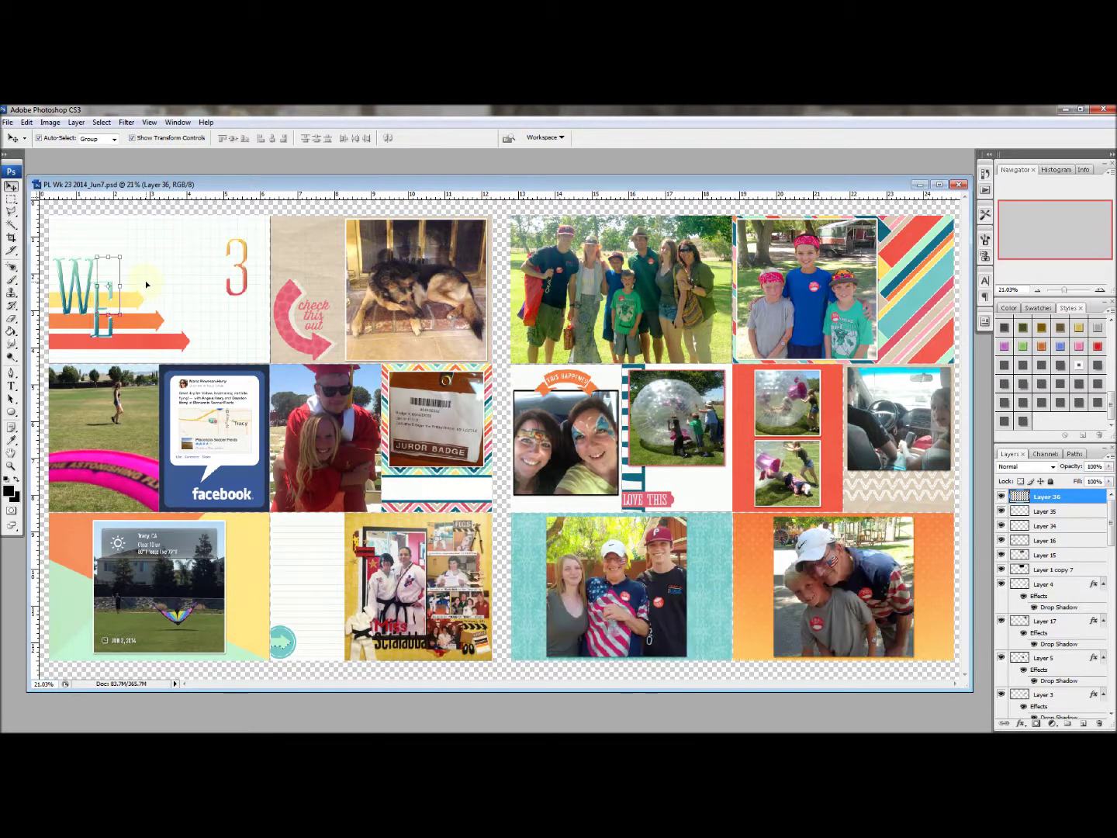
pyautogui.hotkey('ctrl', 't')
pyautogui.moveTo(97, 315); pyautogui.dragTo(104, 315)
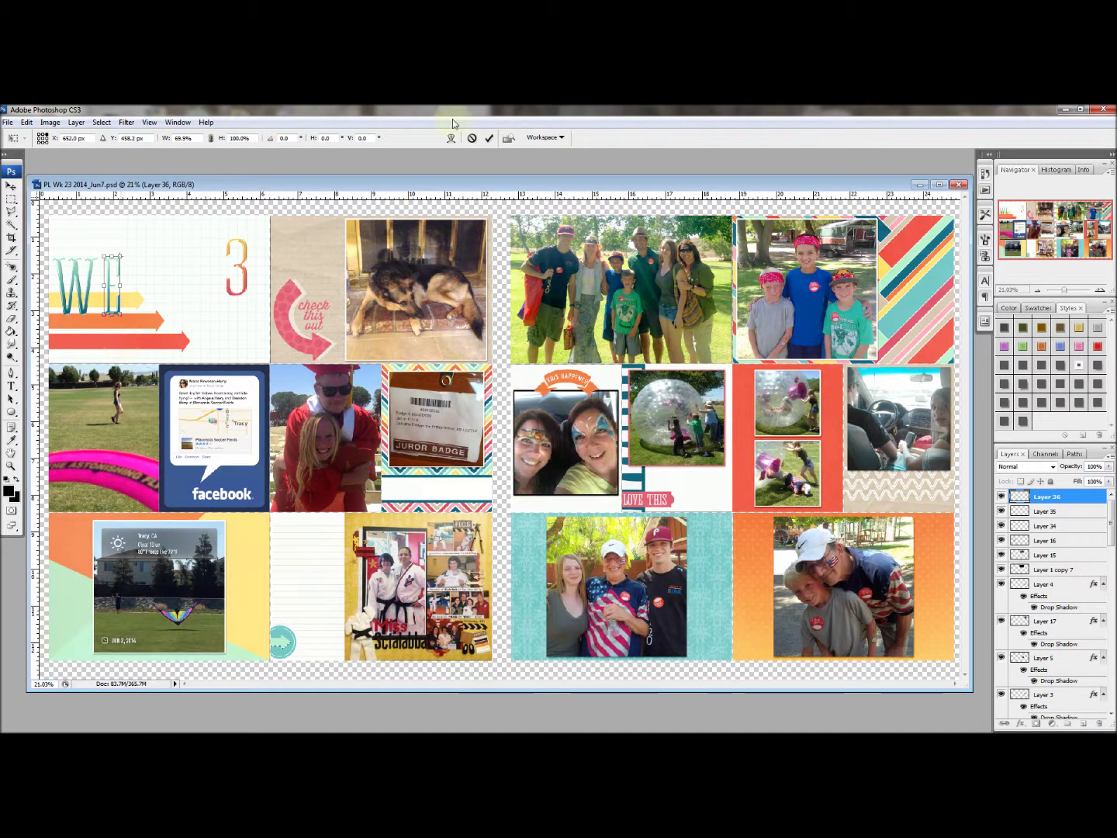
pyautogui.click(472, 138)
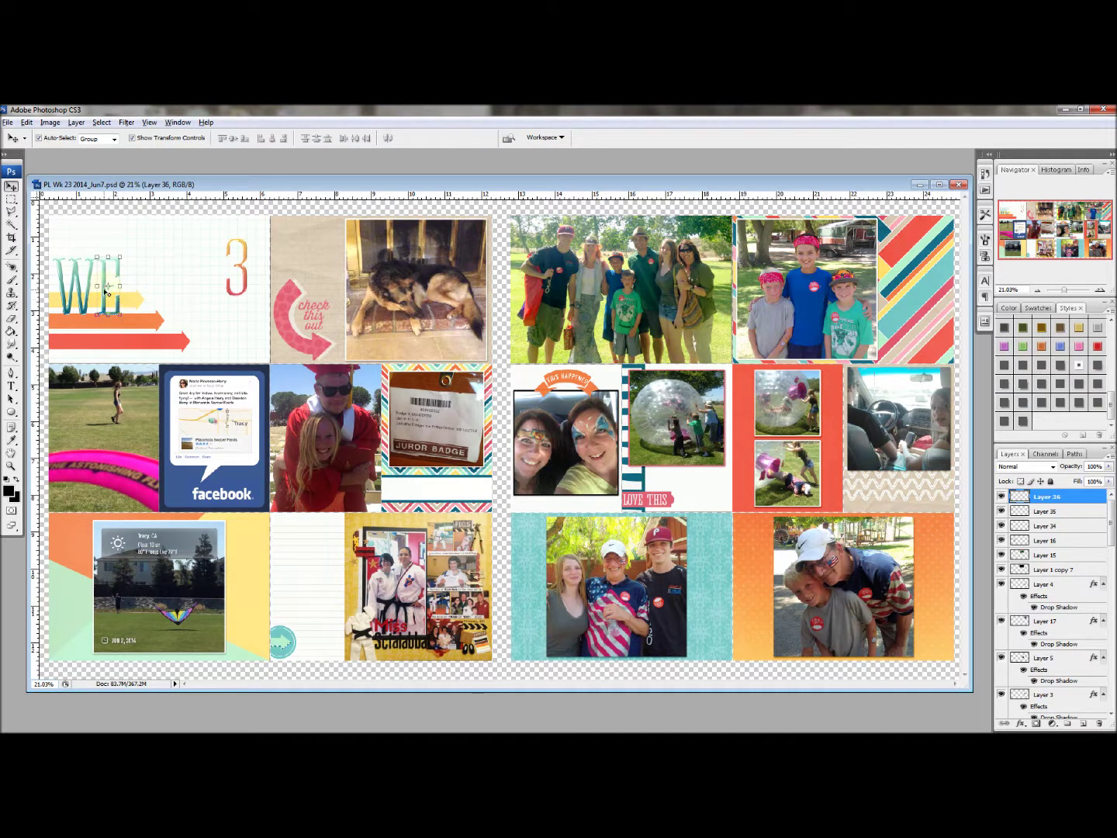
pyautogui.hotkey('ctrl', 't')
pyautogui.moveTo(109, 286); pyautogui.dragTo(149, 284)
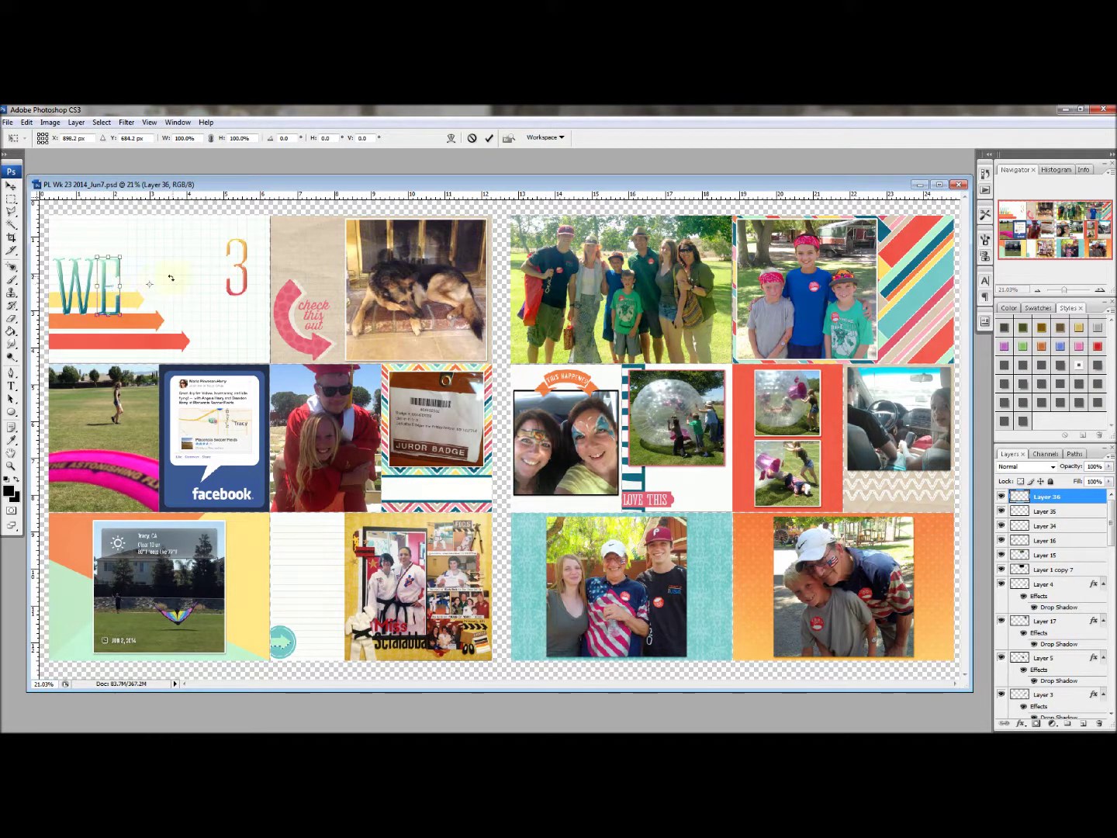
pyautogui.click(472, 138)
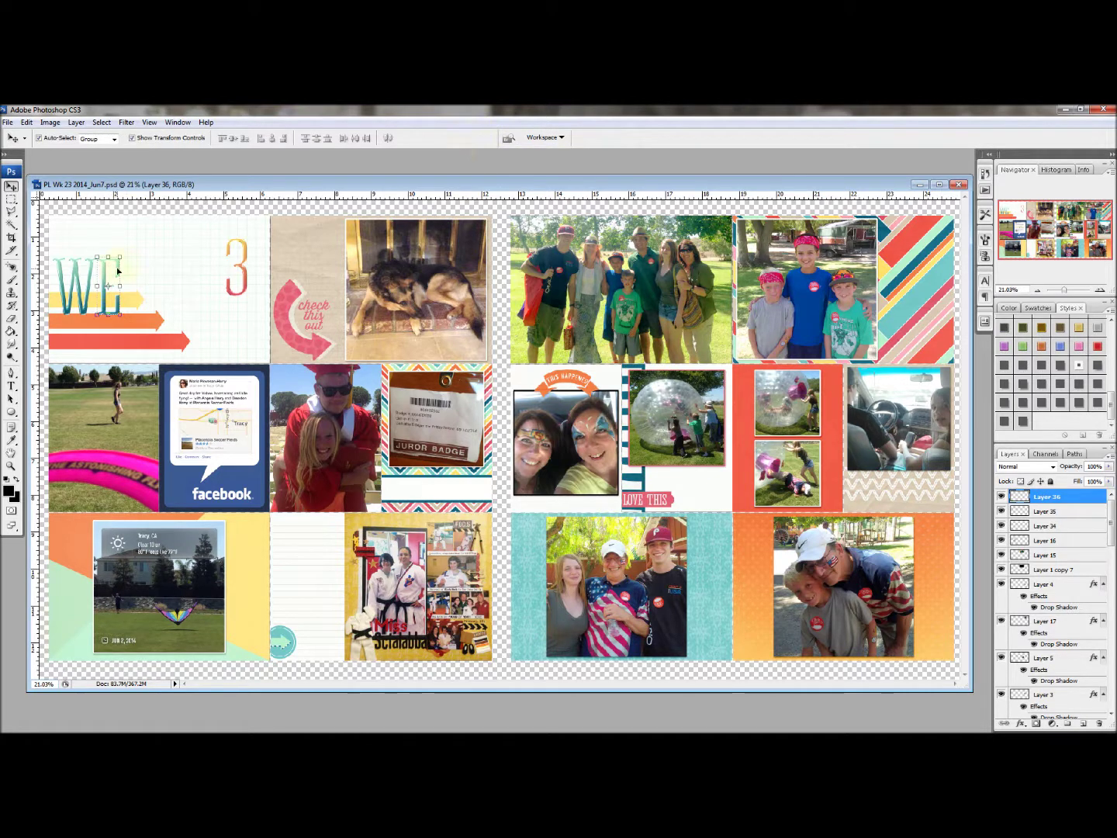
# Duplicate the E beside the first one and add the blue ombre K after it to complete the word WEEK.
pyautogui.moveTo(119, 272); pyautogui.dragTo(148, 272)
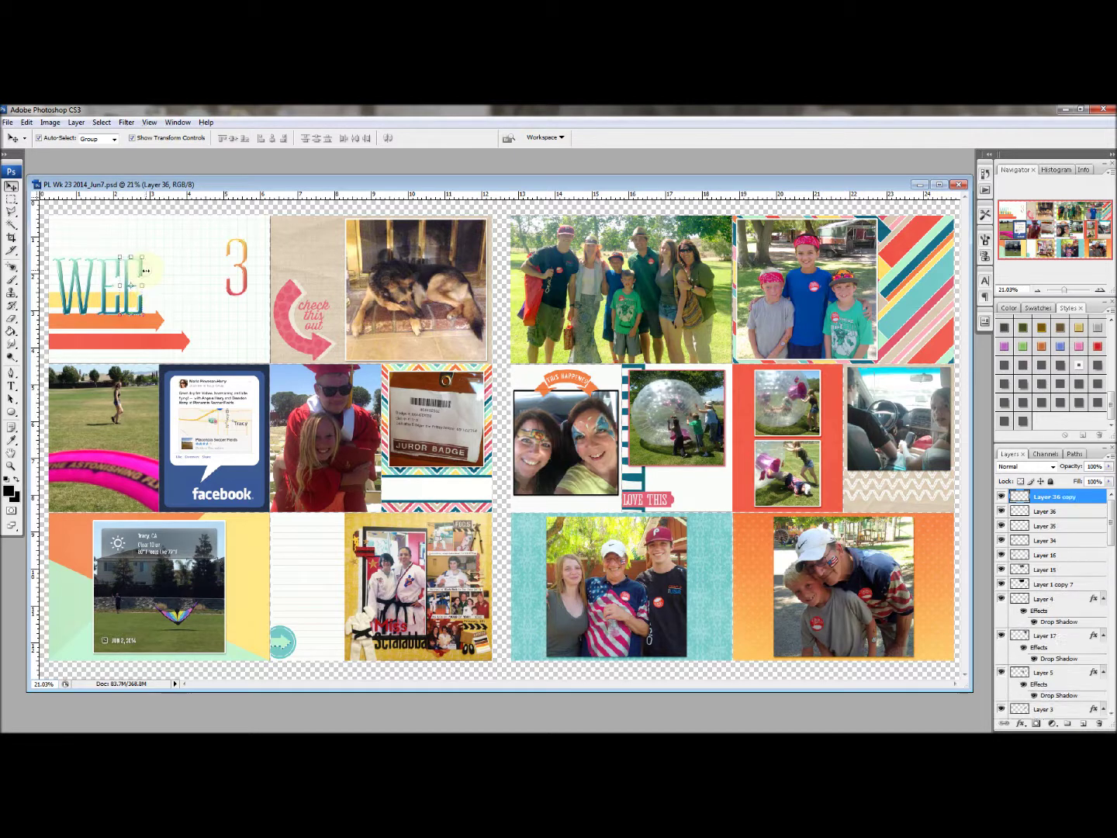
pyautogui.hotkey('ctrl', 'Tab')
pyautogui.click(223, 236)
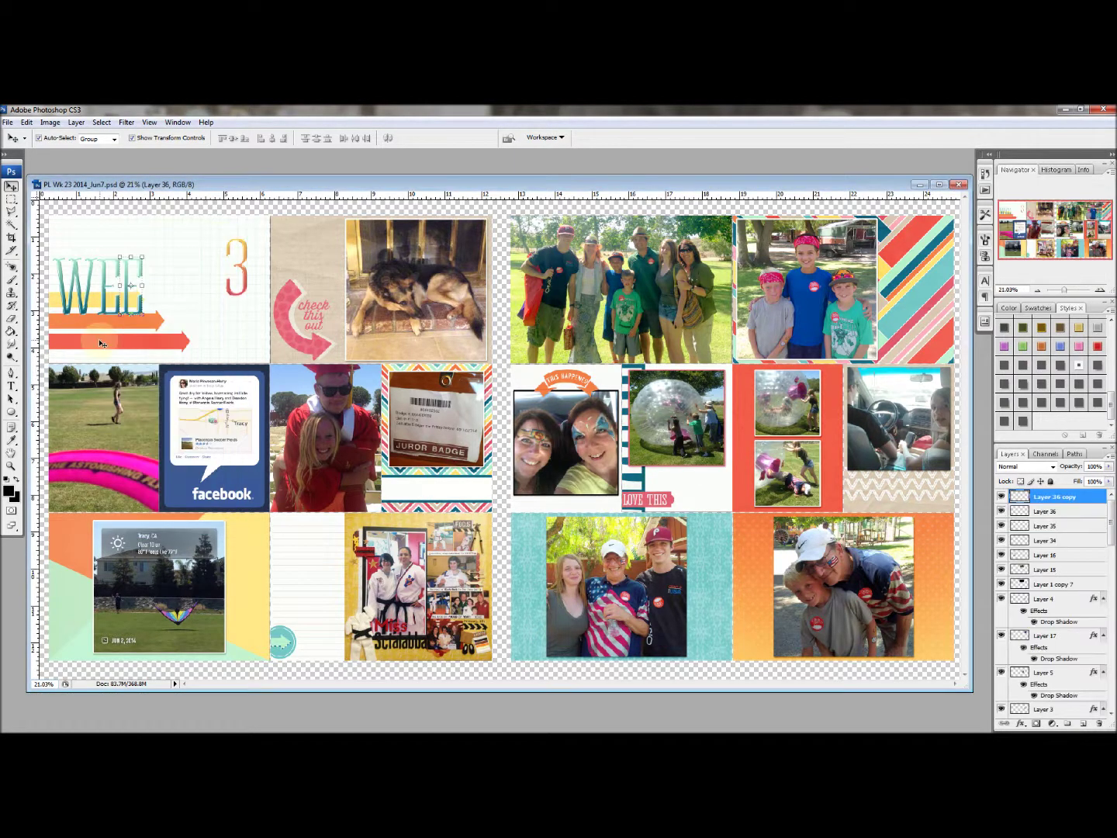
pyautogui.moveTo(96, 321); pyautogui.dragTo(150, 277)
pyautogui.click(488, 138)
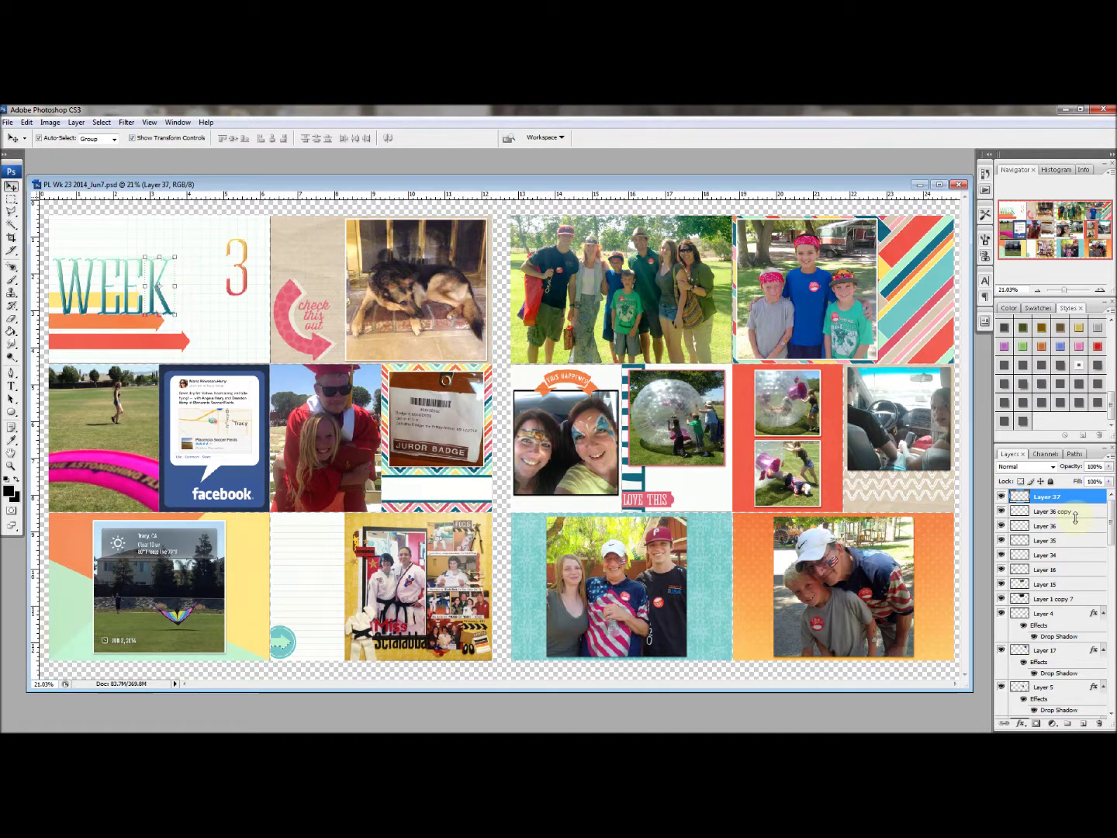
# Select the four WEEK letter layers and move the word up on the grid card.
pyautogui.keyDown('shift'); pyautogui.click(1049, 540); pyautogui.keyUp('shift')
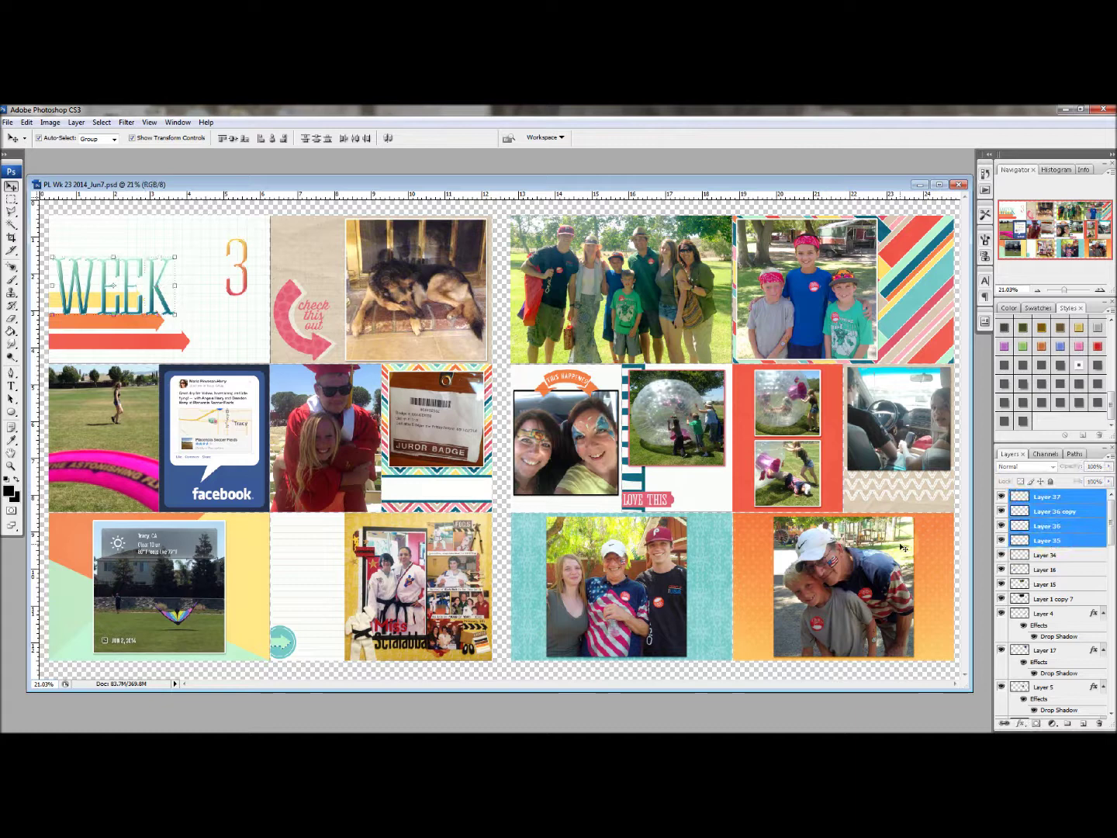
pyautogui.moveTo(141, 267); pyautogui.dragTo(143, 236)
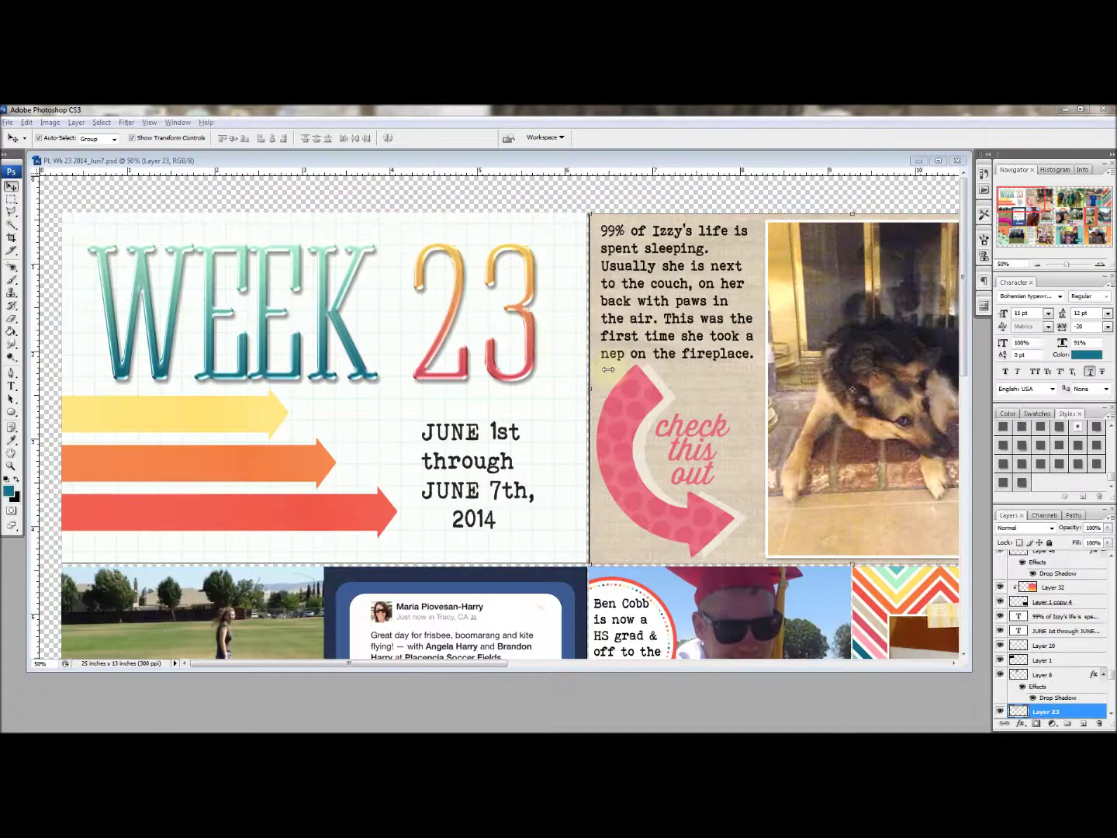
# Nudge the tan "check this out" card slightly left so it meets the edge of the title card.
pyautogui.click(710, 373)
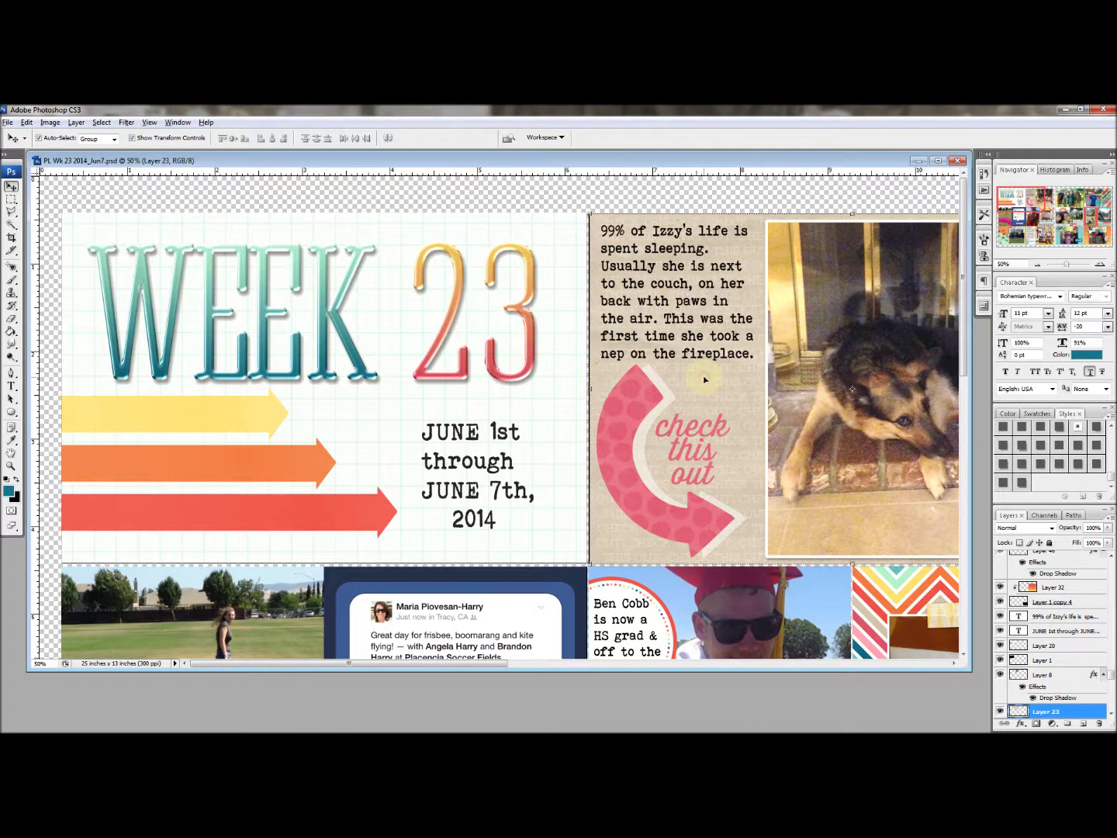
pyautogui.press('Left')
pyautogui.press('Left')
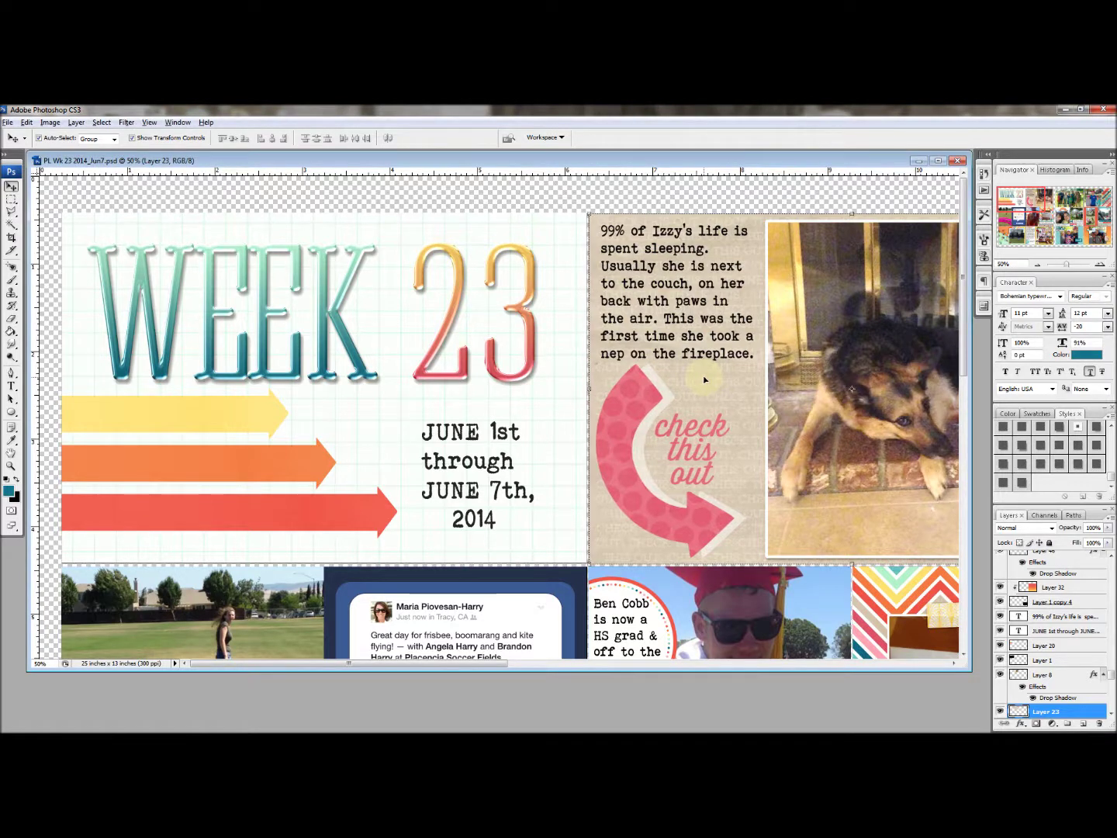
pyautogui.press('Right')
pyautogui.press('Left')
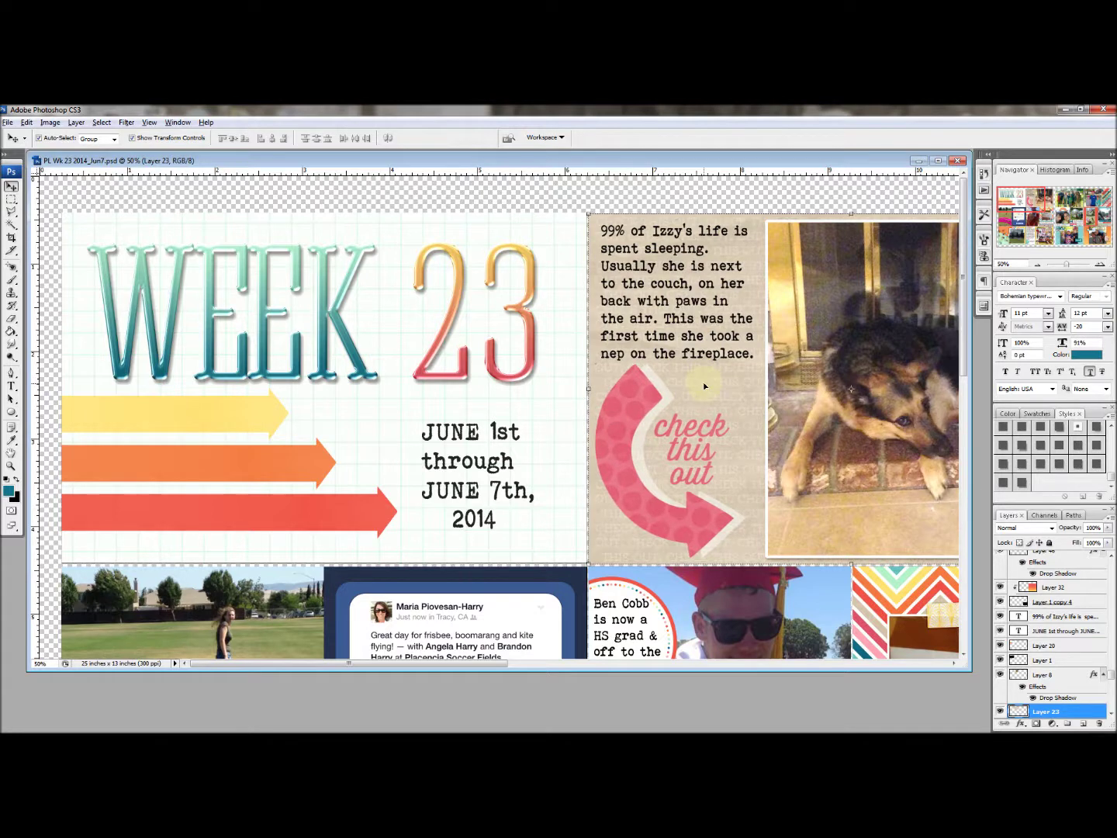
# Review the finished cards, photos, journaling and embellishments across the spread at 50% zoom.
pyautogui.moveTo(745, 396); pyautogui.dragTo(435, 397)
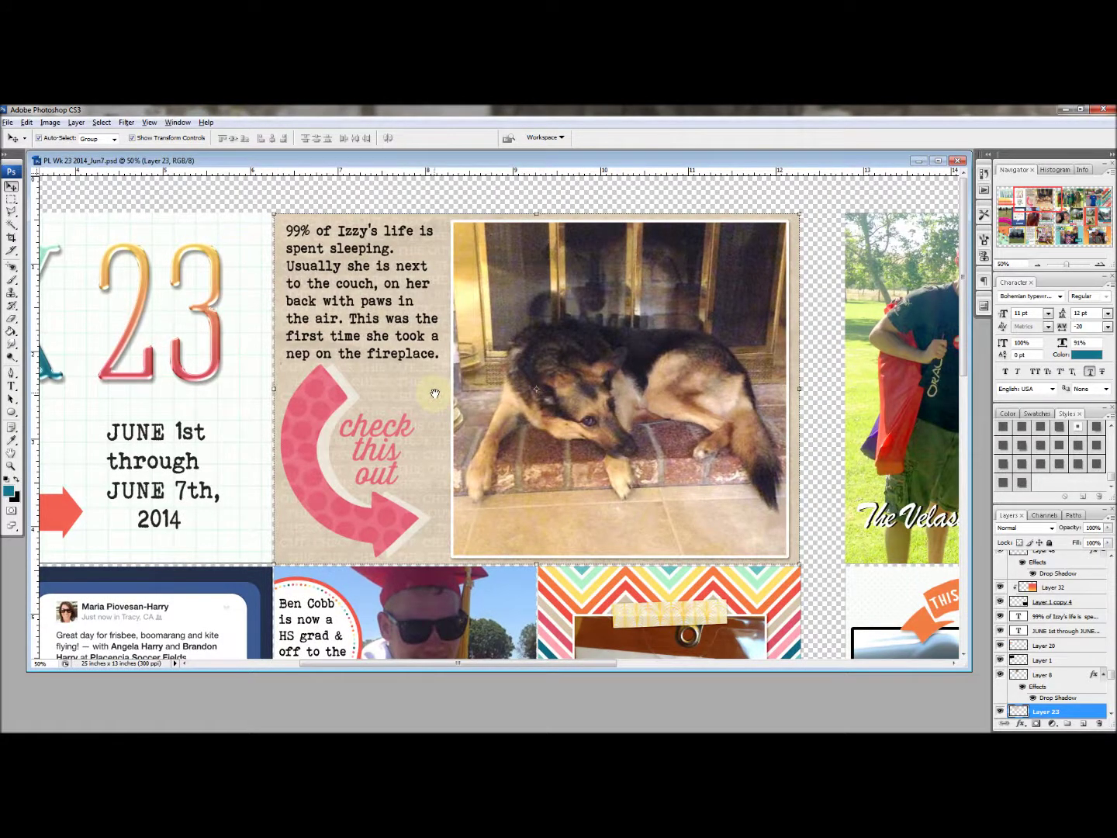
pyautogui.click(1010, 221)
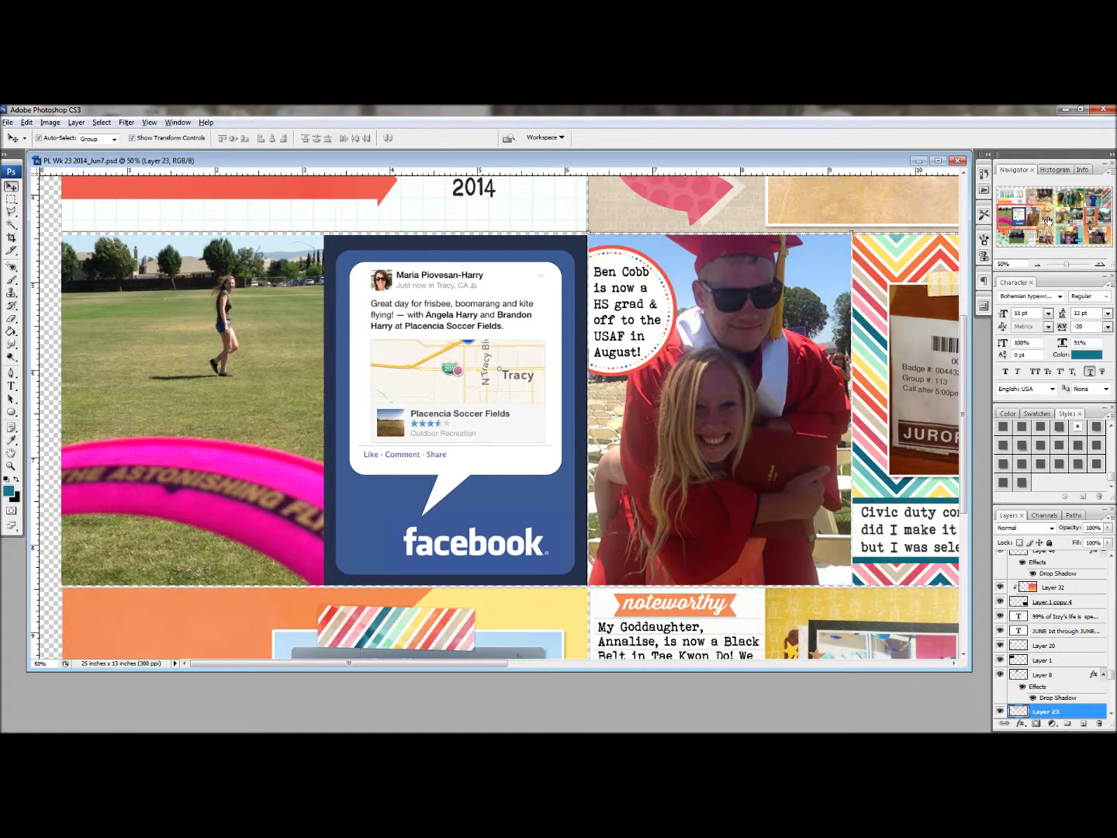
pyautogui.click(1047, 220)
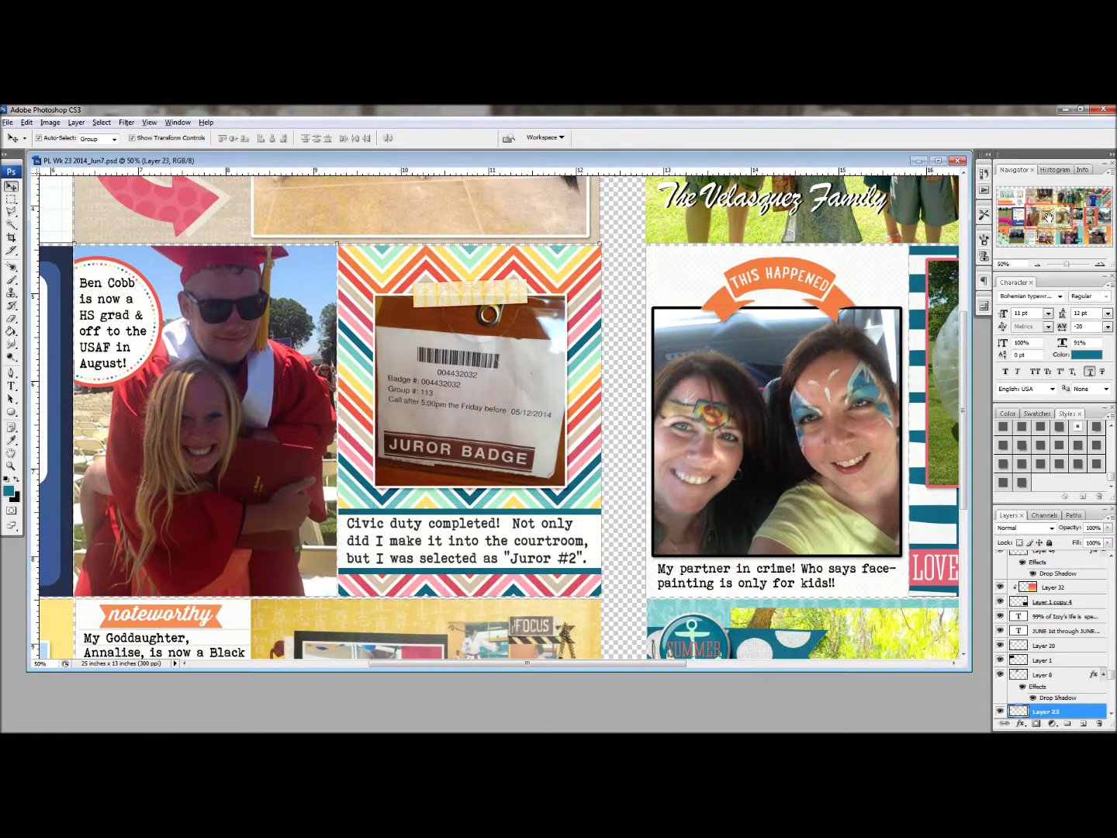
pyautogui.click(1008, 236)
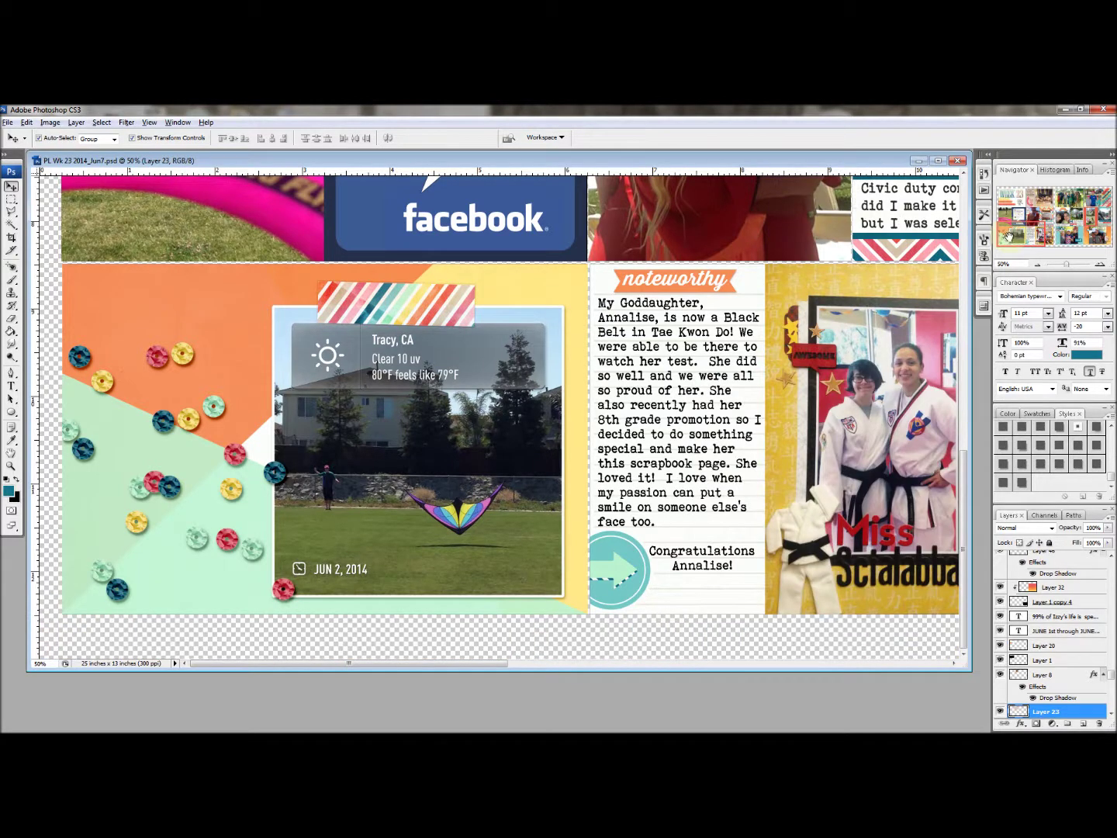
pyautogui.moveTo(1008, 237); pyautogui.dragTo(1051, 238)
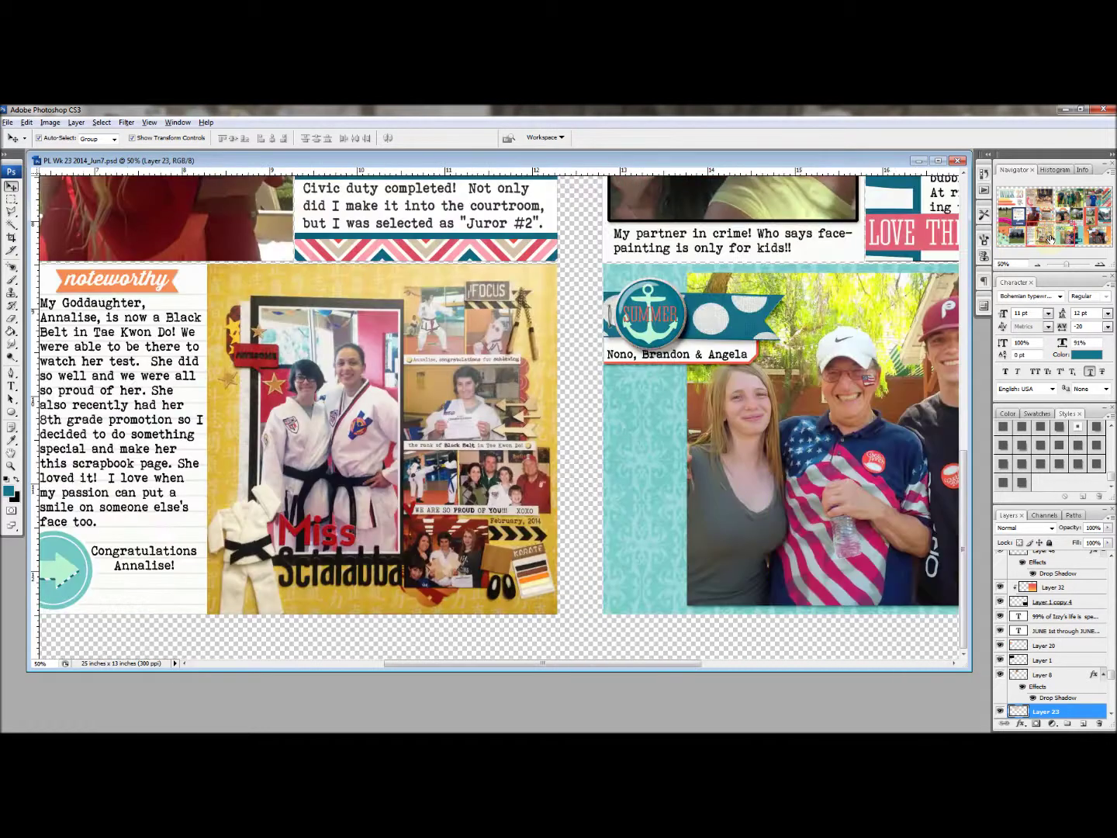